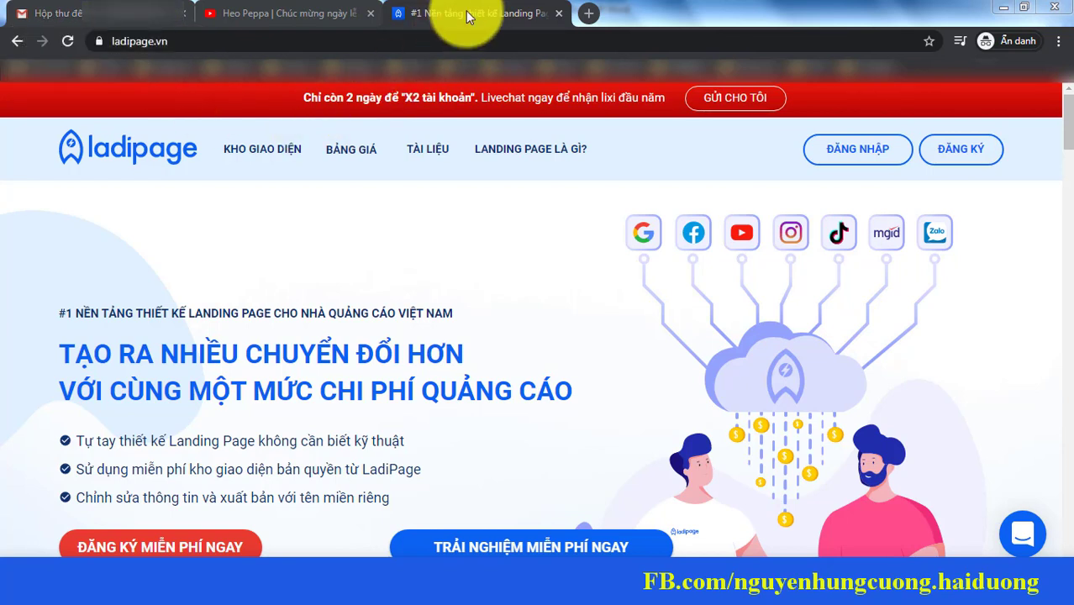
Step: Show the ladipage.vn home page address in the browser's address bar
{"action": "left_click", "coordinate": [151, 40]}
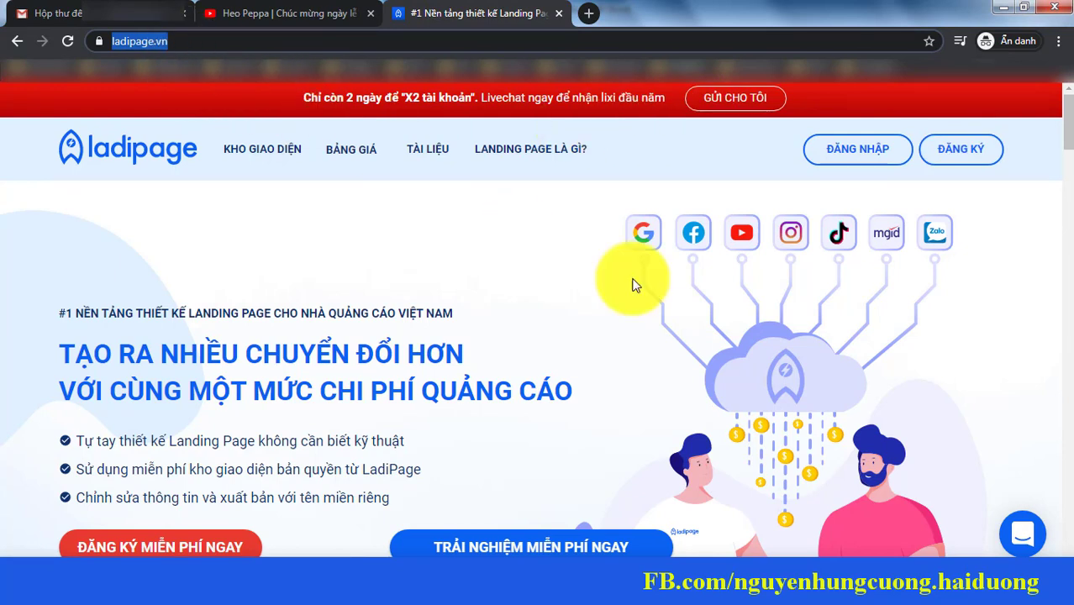
Step: Open the free account sign-up form and enter the user's full name
{"action": "left_click", "coordinate": [979, 159]}
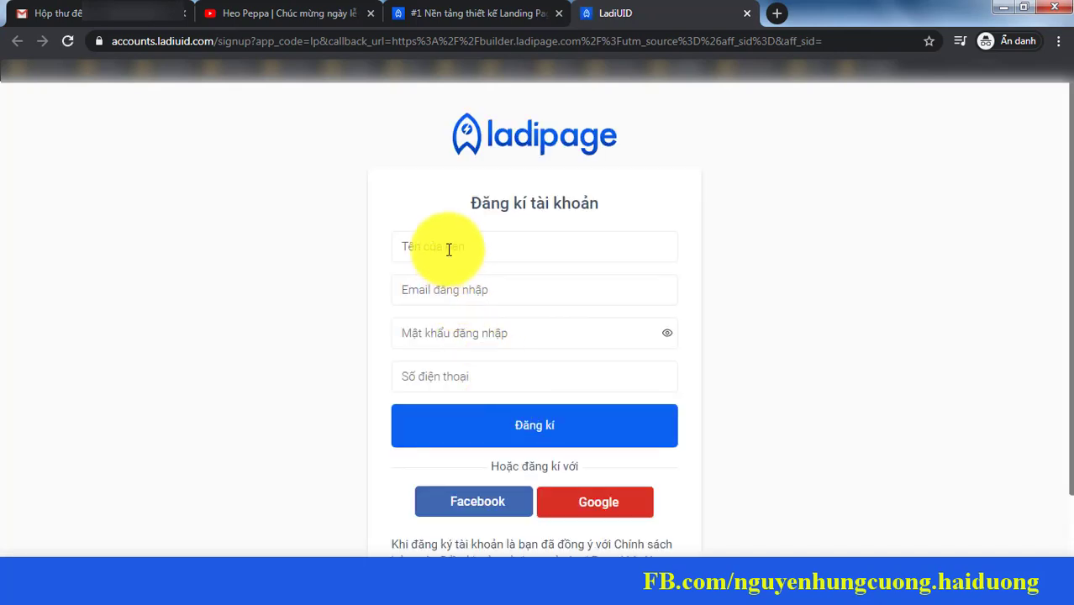
{"action": "left_click", "coordinate": [449, 248]}
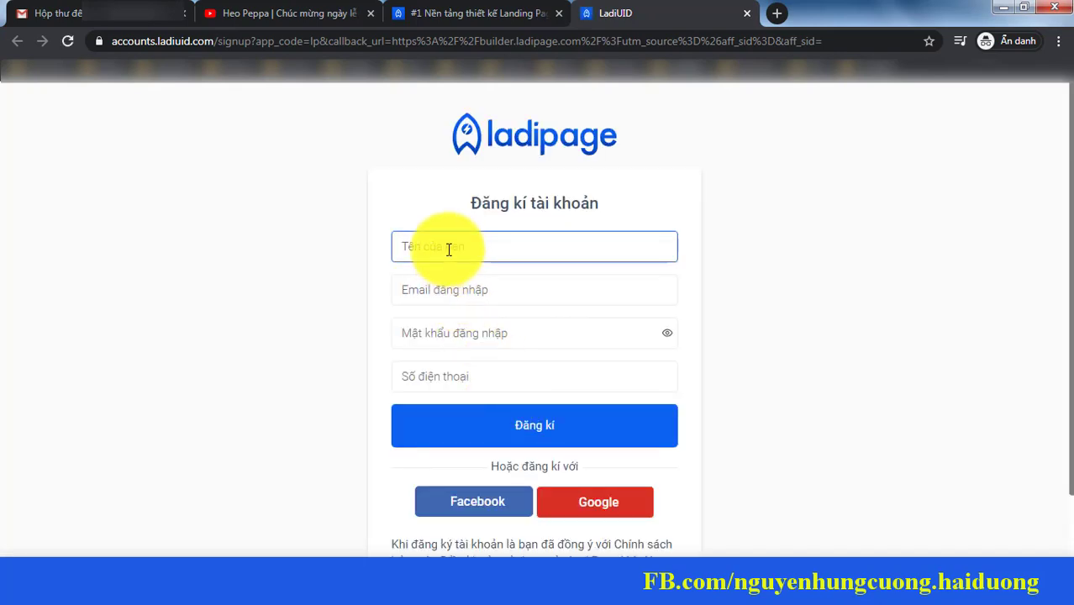
Step: Fill in the e-mail address and start entering the account password
{"action": "key", "text": "Tab"}
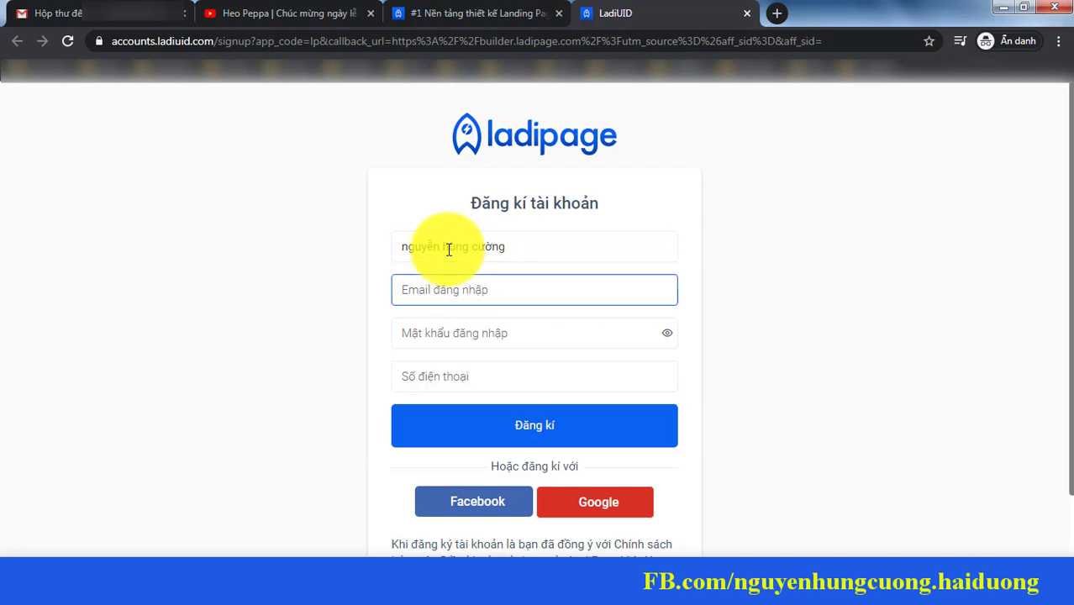
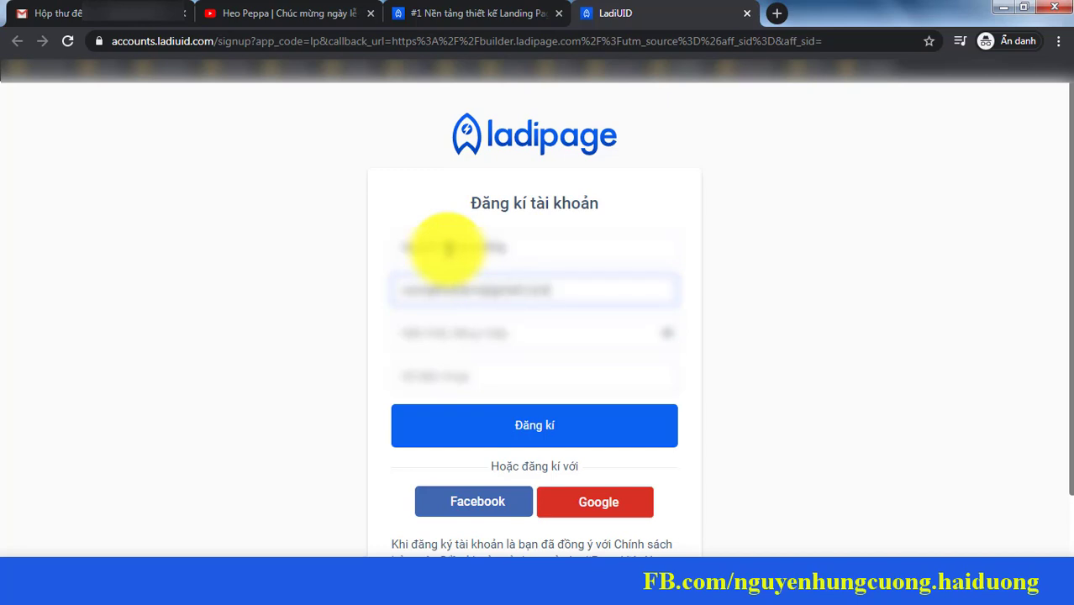
{"action": "key", "text": "Tab"}
{"action": "type", "text": "123456"}
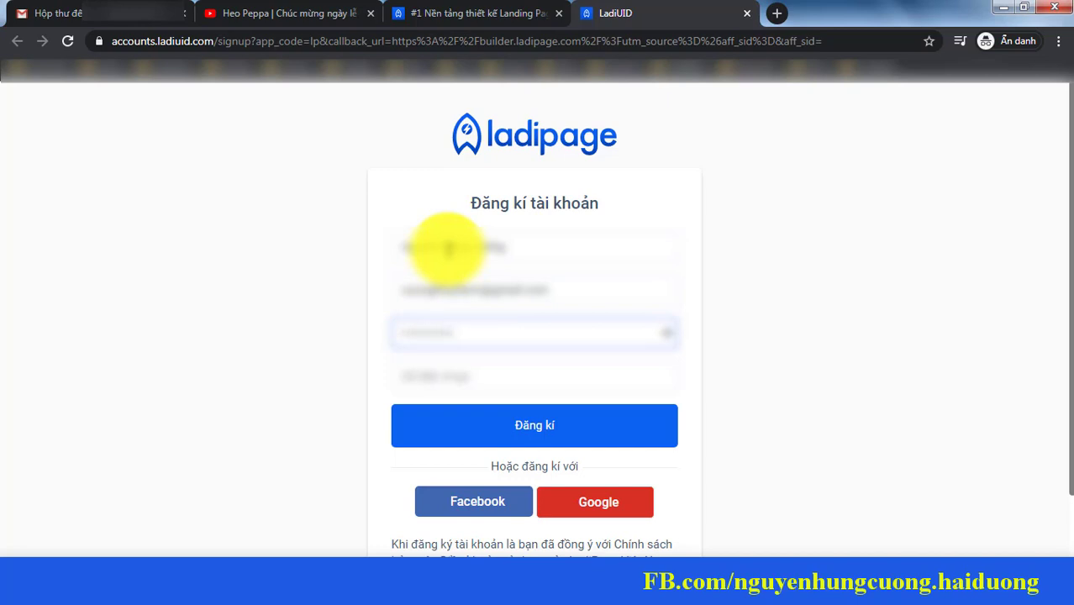
{"action": "type", "text": "78"}
{"action": "key", "text": "BackSpace"}
{"action": "key", "text": "BackSpace"}
{"action": "key", "text": "BackSpace"}
{"action": "key", "text": "BackSpace"}
{"action": "key", "text": "BackSpace"}
{"action": "key", "text": "BackSpace"}
{"action": "key", "text": "BackSpace"}
{"action": "key", "text": "BackSpace"}
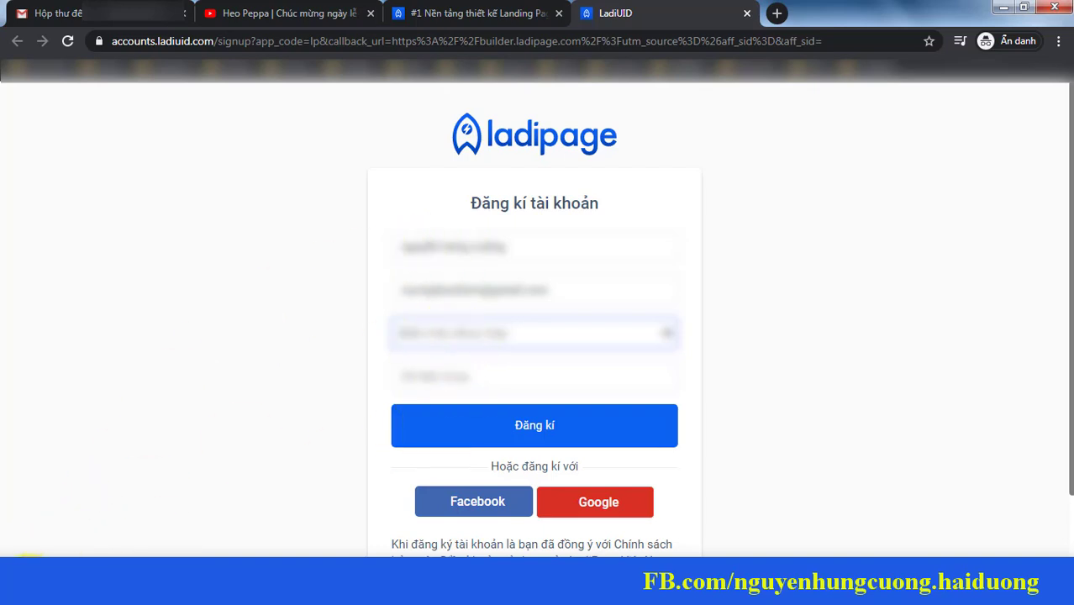
Step: Draft the password in system search, paste it into the password field, and enter the phone number
{"action": "left_click", "coordinate": [20, 580]}
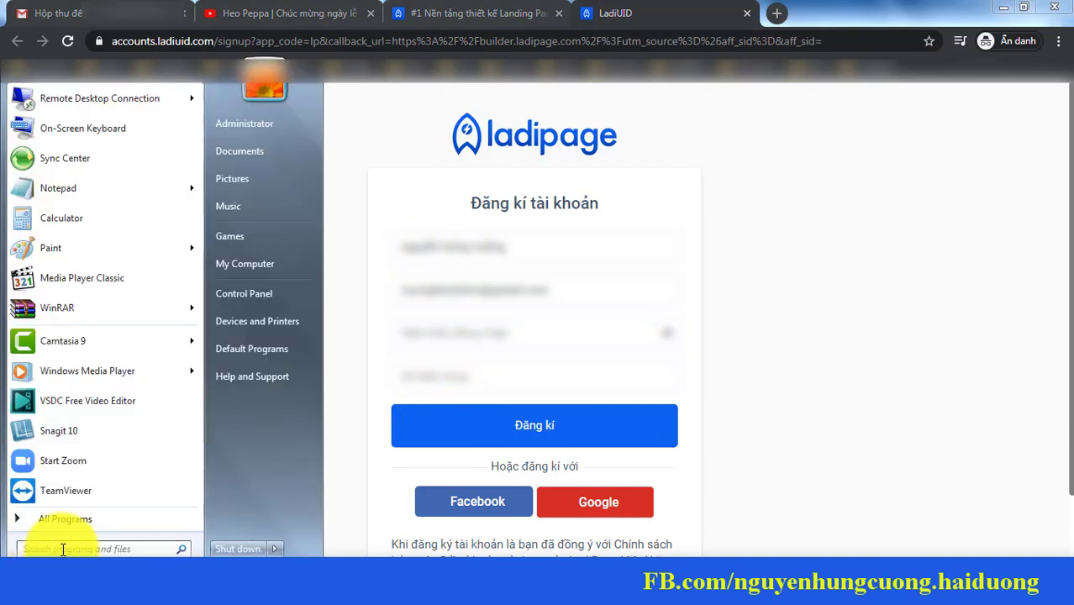
{"action": "type", "text": "12345"}
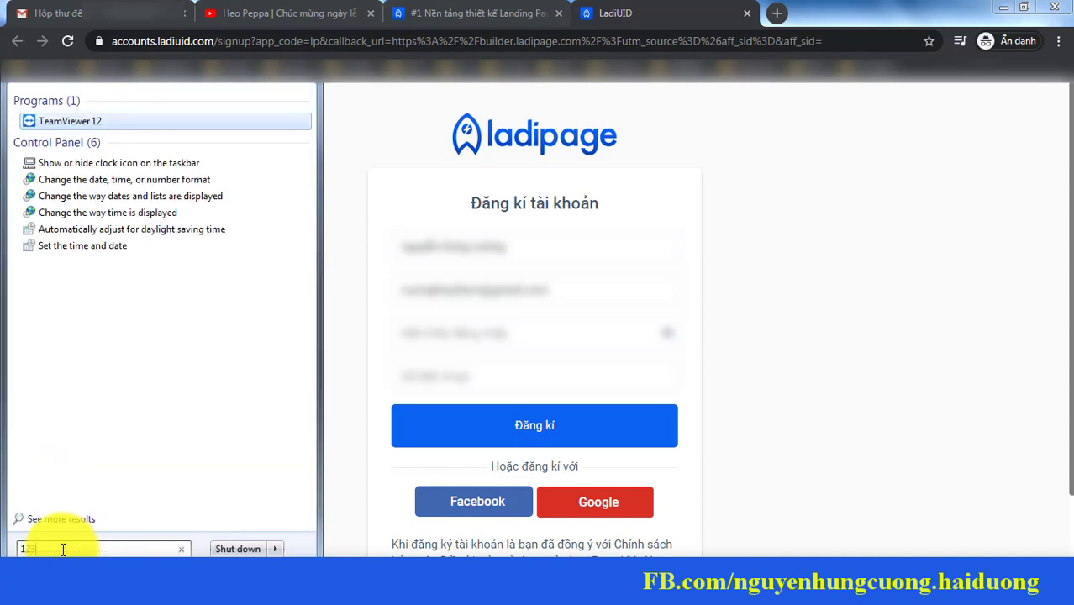
{"action": "type", "text": "abc"}
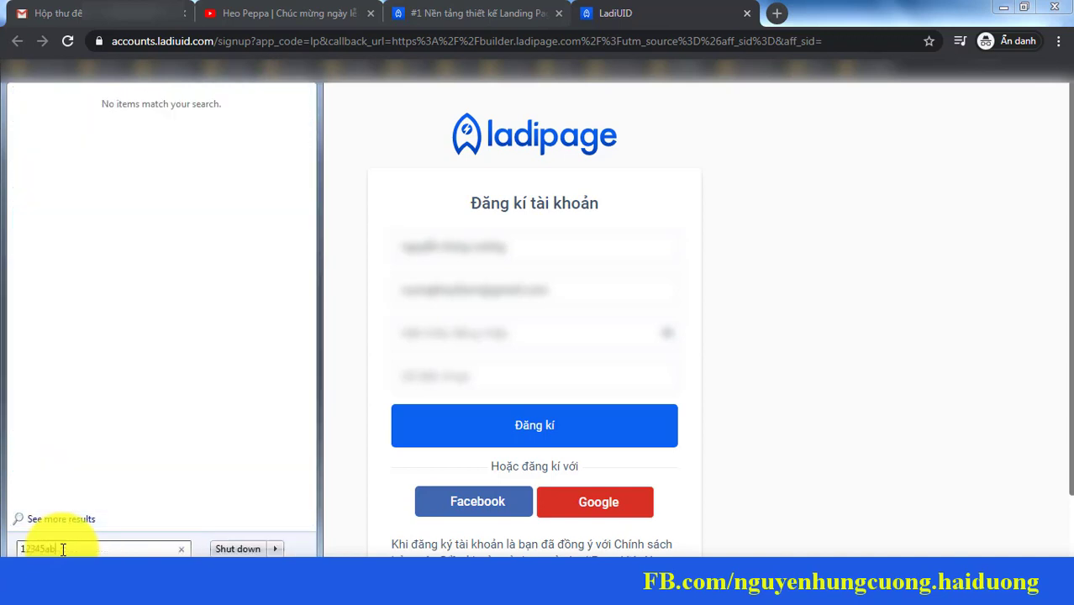
{"action": "right_click", "coordinate": [19, 545]}
{"action": "left_click", "coordinate": [52, 531]}
{"action": "left_click", "coordinate": [424, 324]}
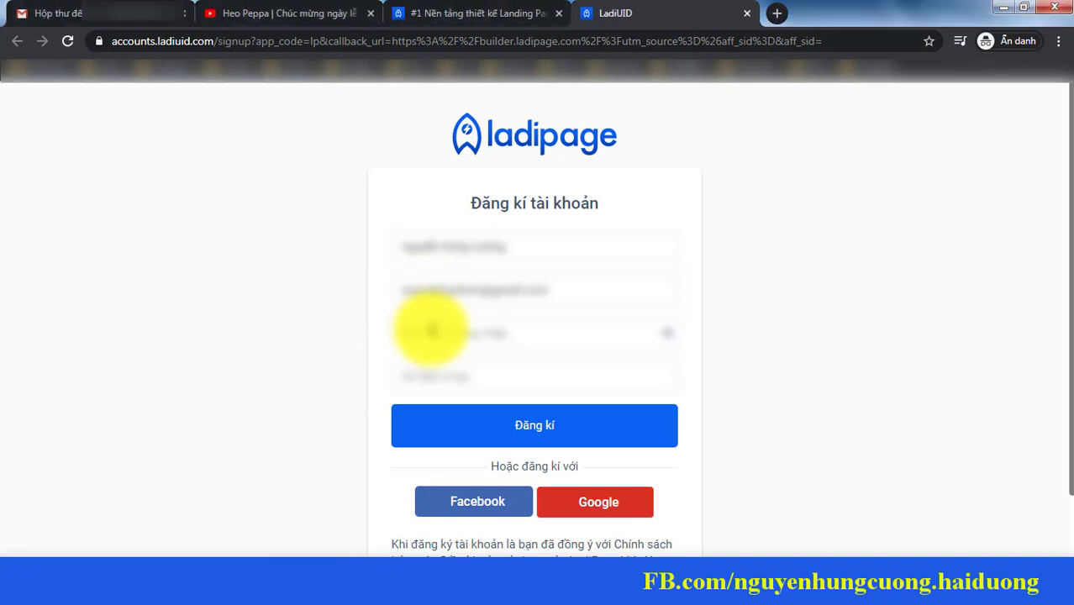
{"action": "left_click", "coordinate": [430, 331]}
{"action": "key", "text": "ctrl+v"}
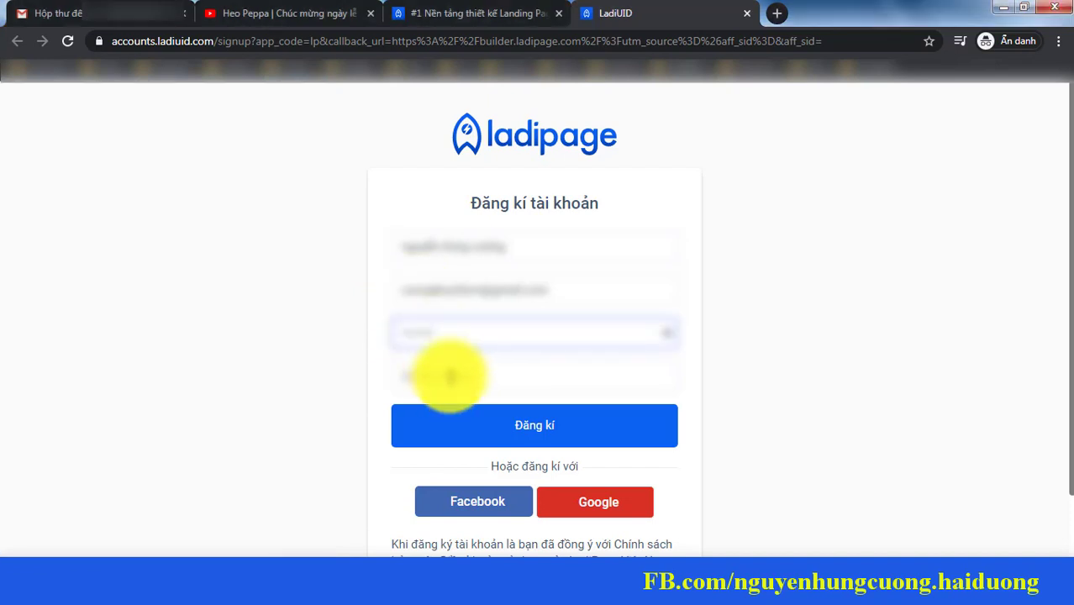
{"action": "left_click", "coordinate": [452, 377]}
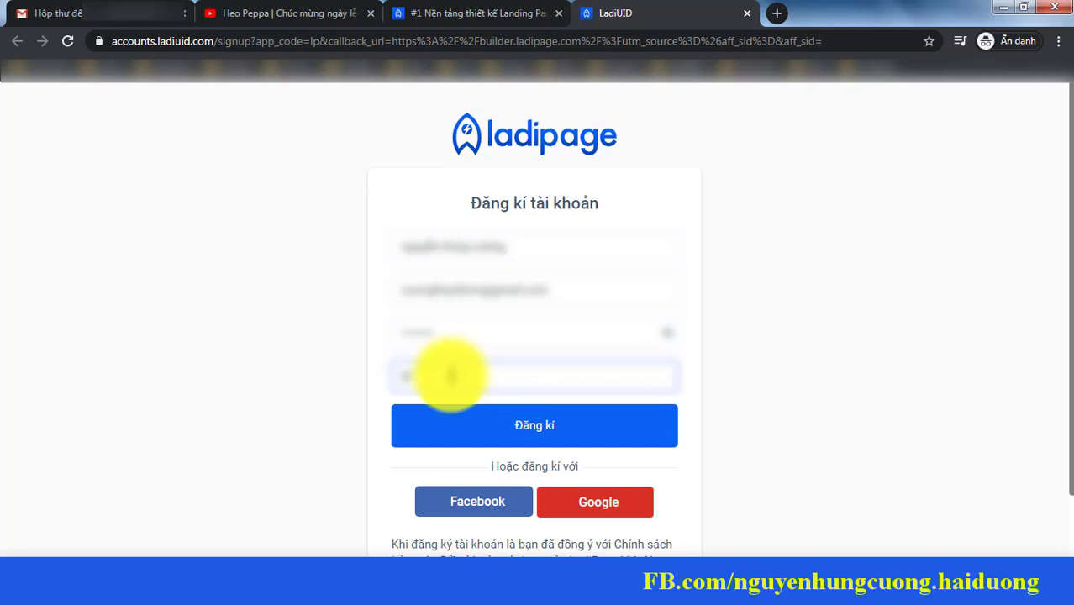
Step: Submit the sign-up form and select the Newsfeed promotion post's text
{"action": "left_click", "coordinate": [532, 428]}
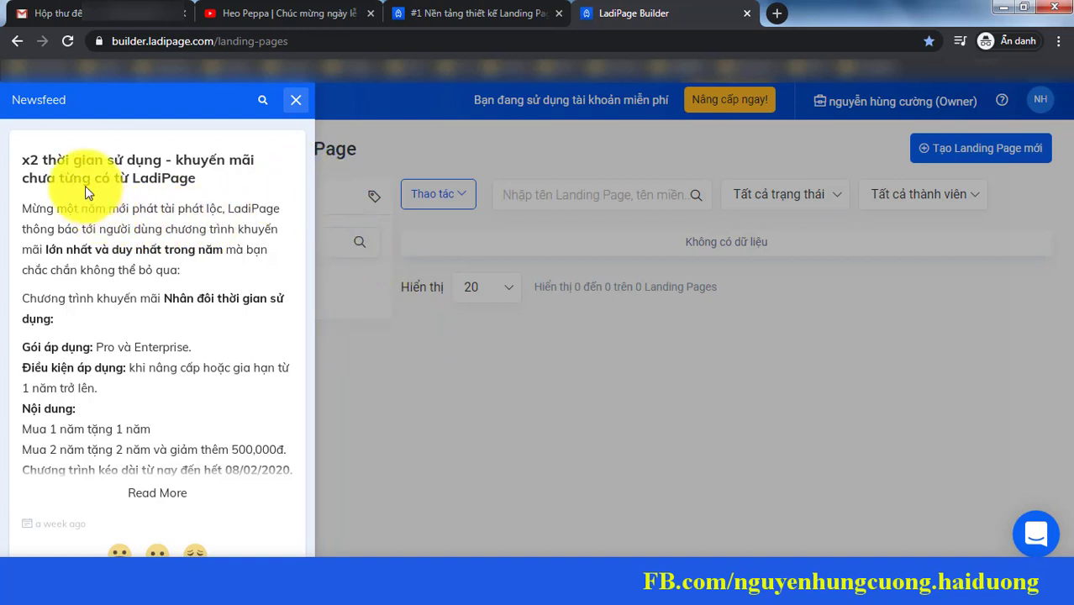
{"action": "left_click_drag", "start_coordinate": [61, 178], "coordinate": [291, 477]}
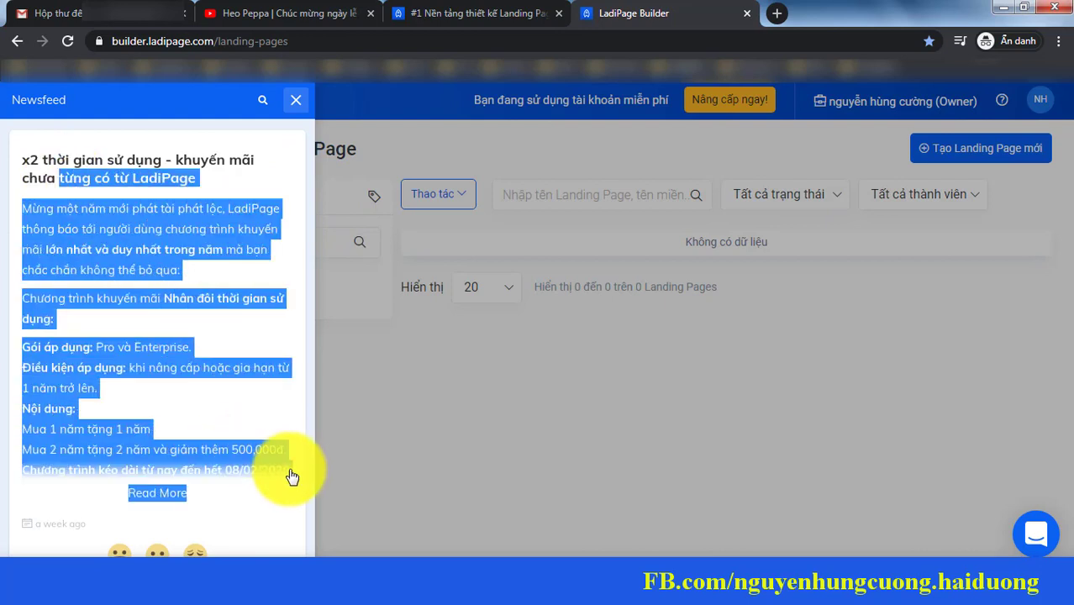
{"action": "left_click", "coordinate": [56, 186]}
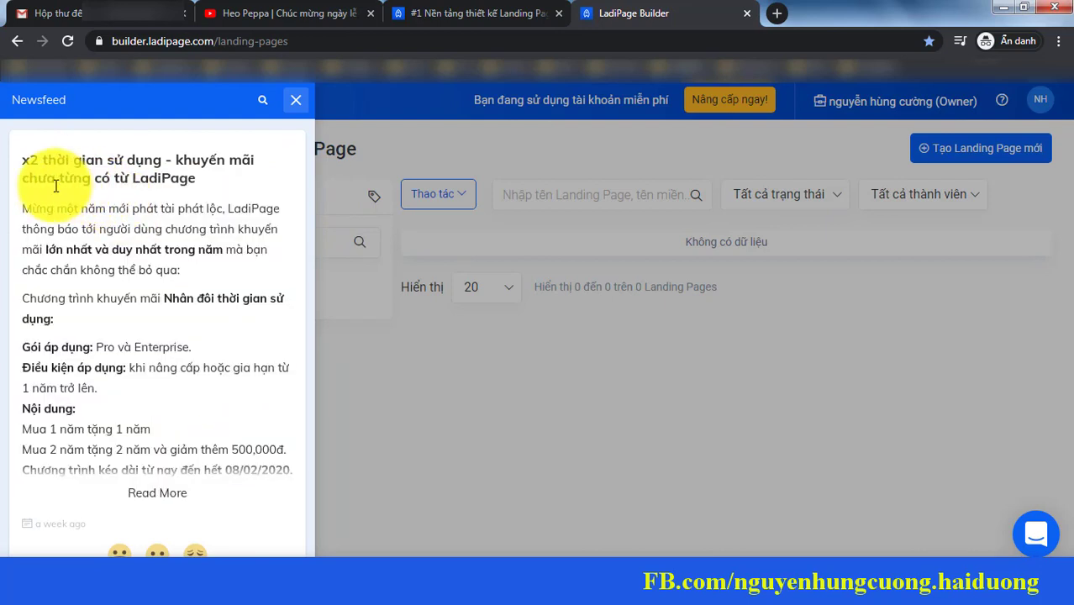
{"action": "left_click_drag", "start_coordinate": [22, 160], "coordinate": [294, 465]}
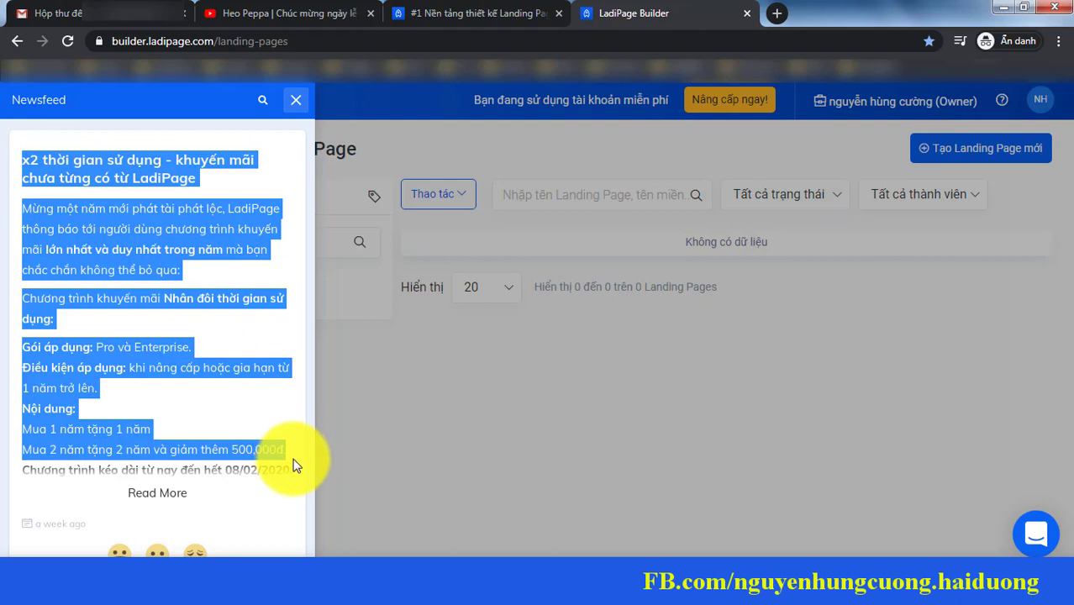
{"action": "left_click", "coordinate": [212, 394]}
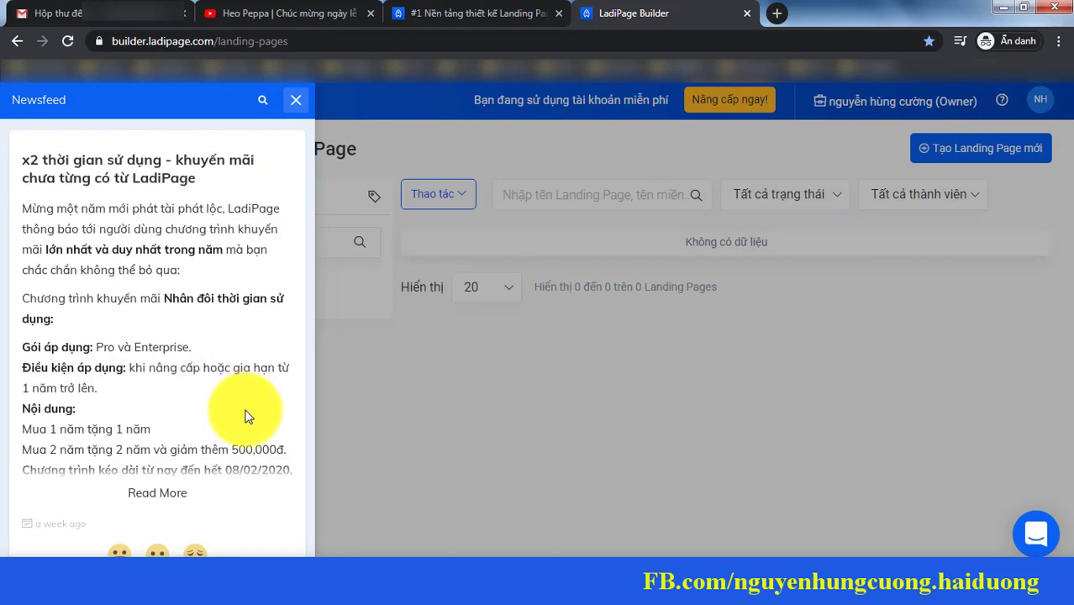
Step: Scroll through the Newsfeed post and close the Newsfeed panel
{"action": "scroll", "coordinate": [247, 412], "scroll_direction": "down", "scroll_amount": 2}
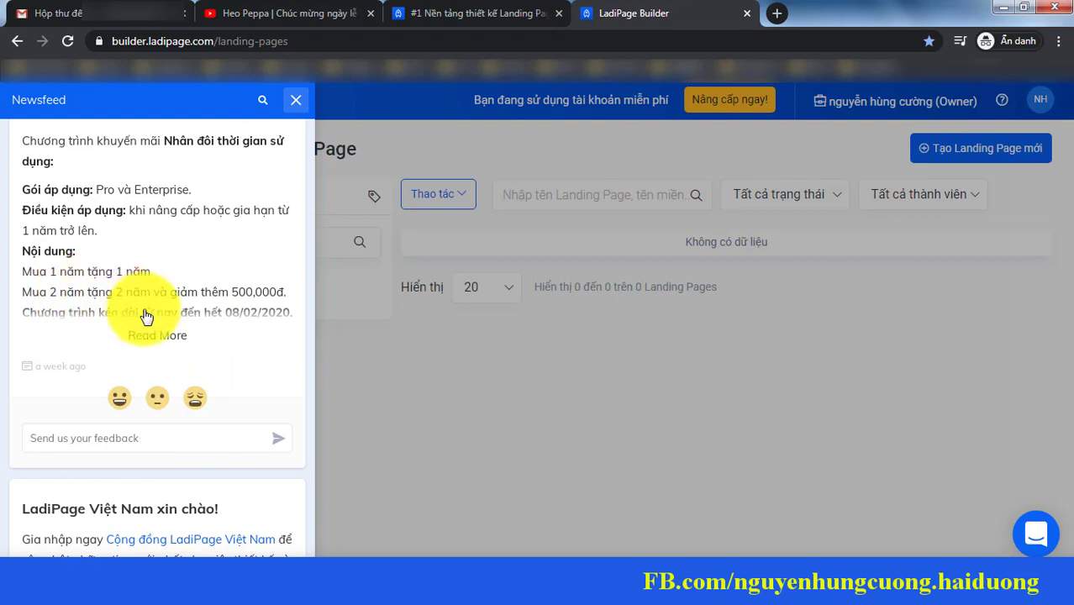
{"action": "scroll", "coordinate": [126, 312], "scroll_direction": "down", "scroll_amount": 1}
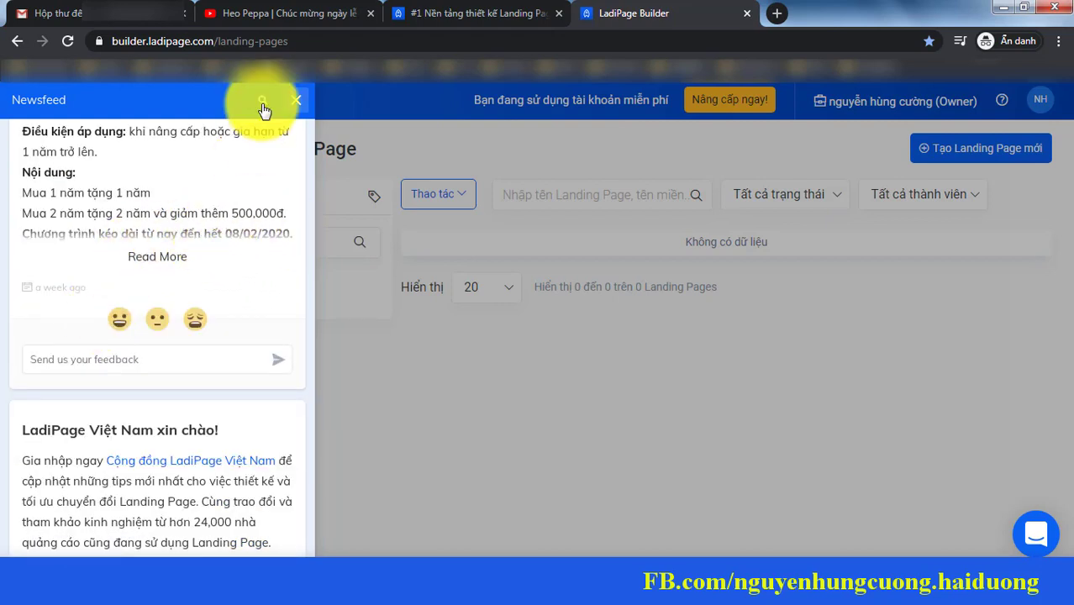
{"action": "left_click", "coordinate": [296, 104]}
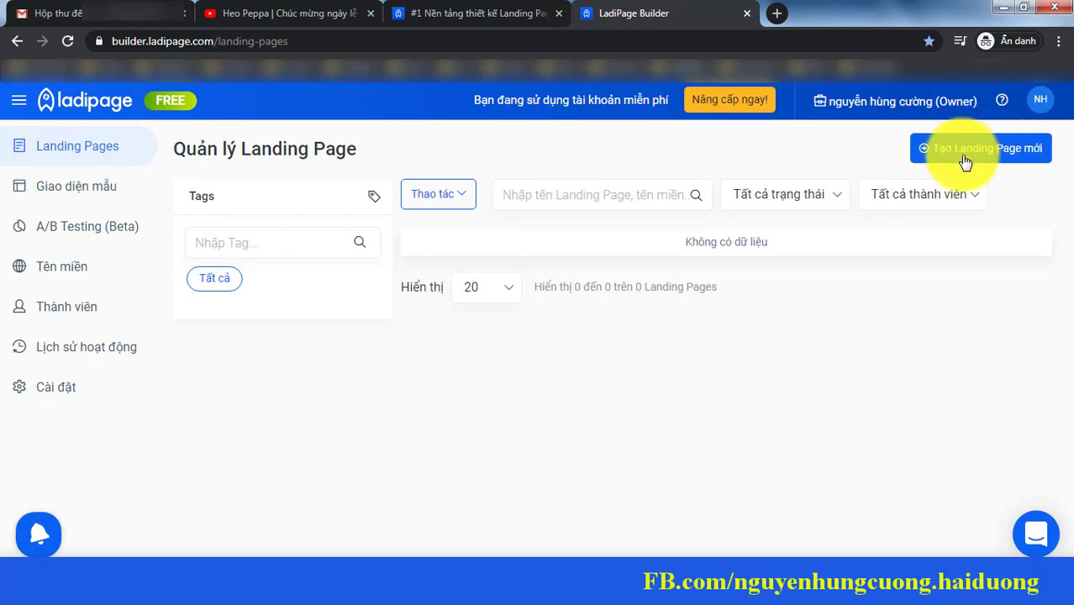
Step: Filter the template gallery to health and beauty, then preview the Sức khỏe Làm đẹp 30 theme
{"action": "left_click", "coordinate": [91, 187]}
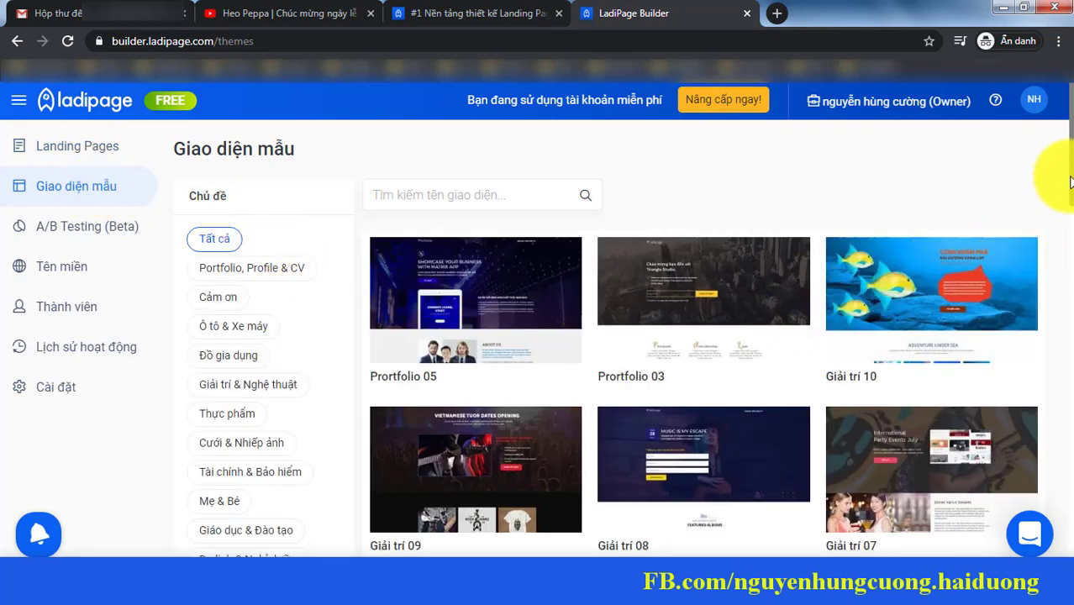
{"action": "left_click_drag", "start_coordinate": [1071, 182], "coordinate": [1070, 269]}
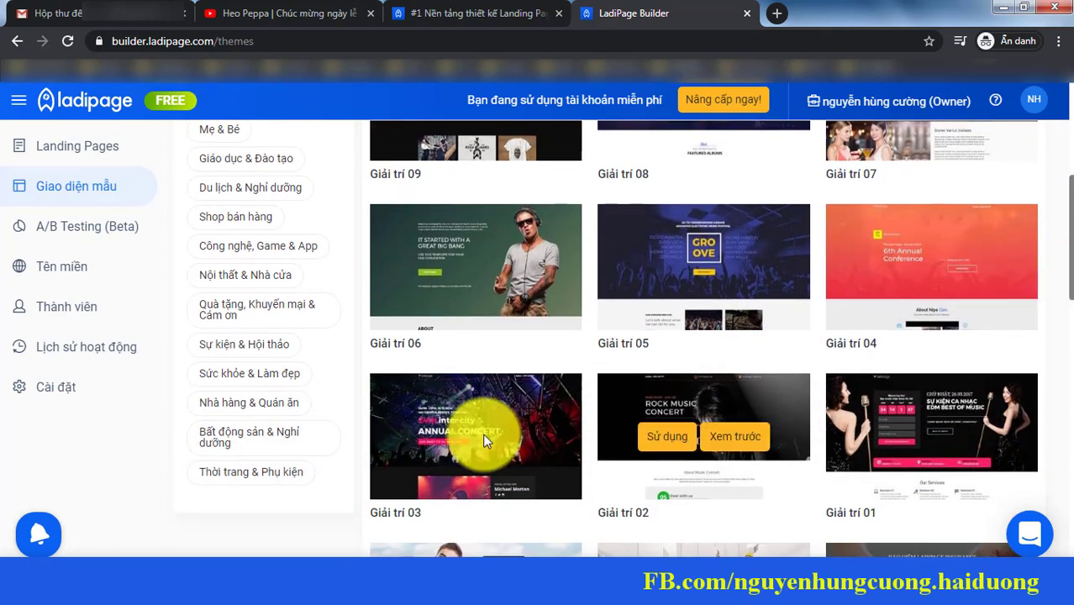
{"action": "left_click", "coordinate": [257, 375]}
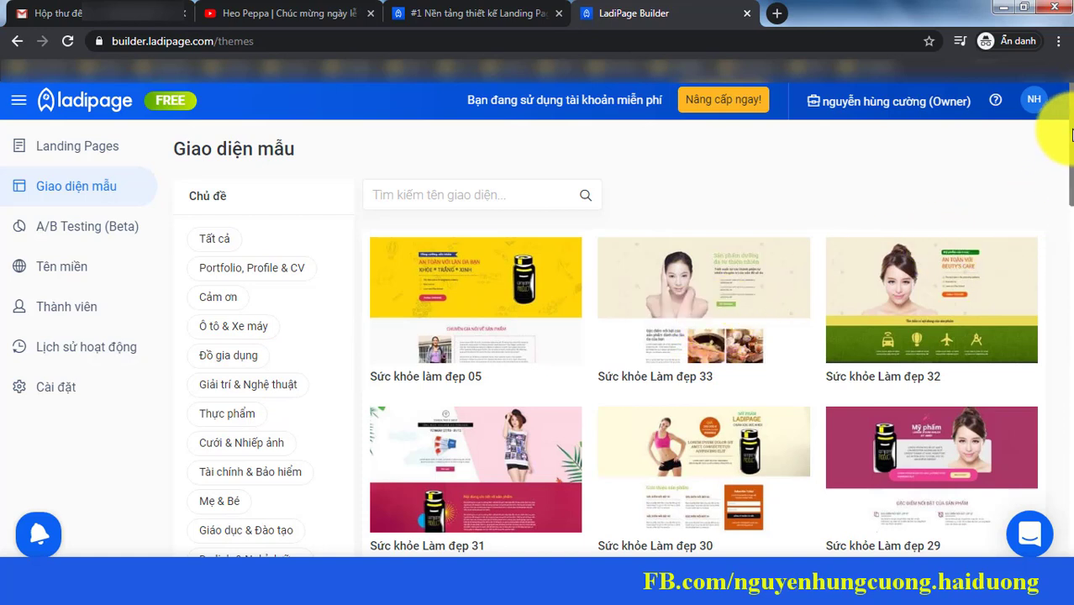
{"action": "left_click_drag", "start_coordinate": [1071, 134], "coordinate": [1071, 144]}
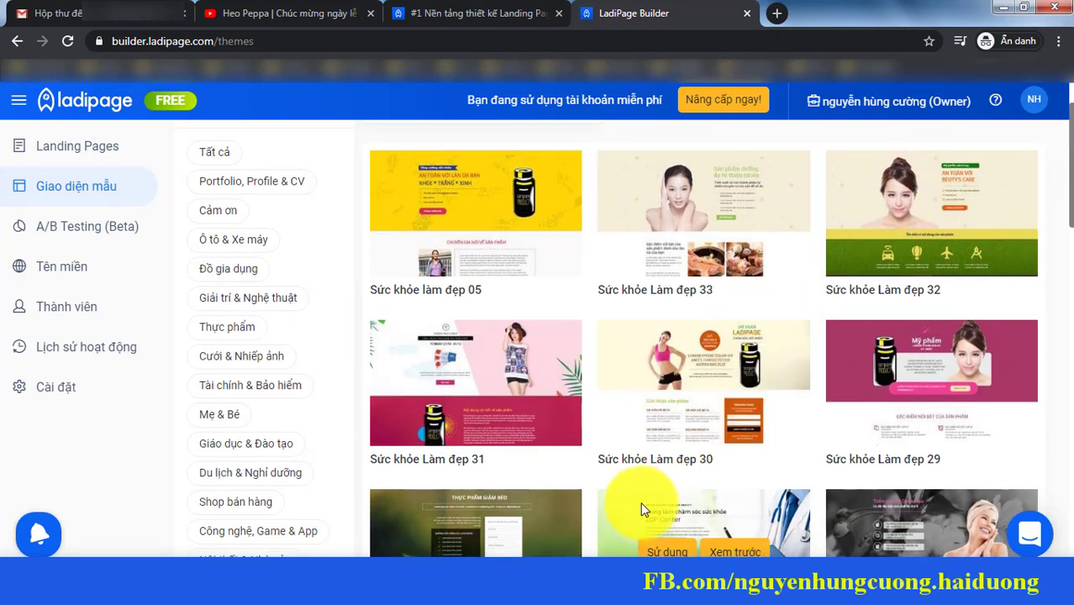
{"action": "mouse_move", "coordinate": [887, 414]}
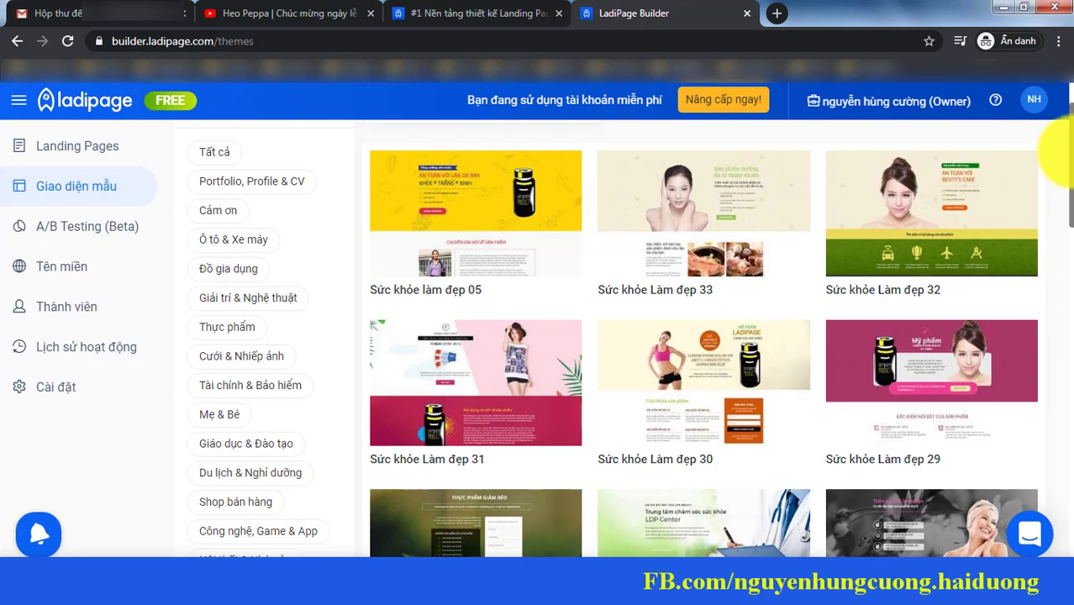
{"action": "left_click_drag", "start_coordinate": [1071, 152], "coordinate": [1071, 168]}
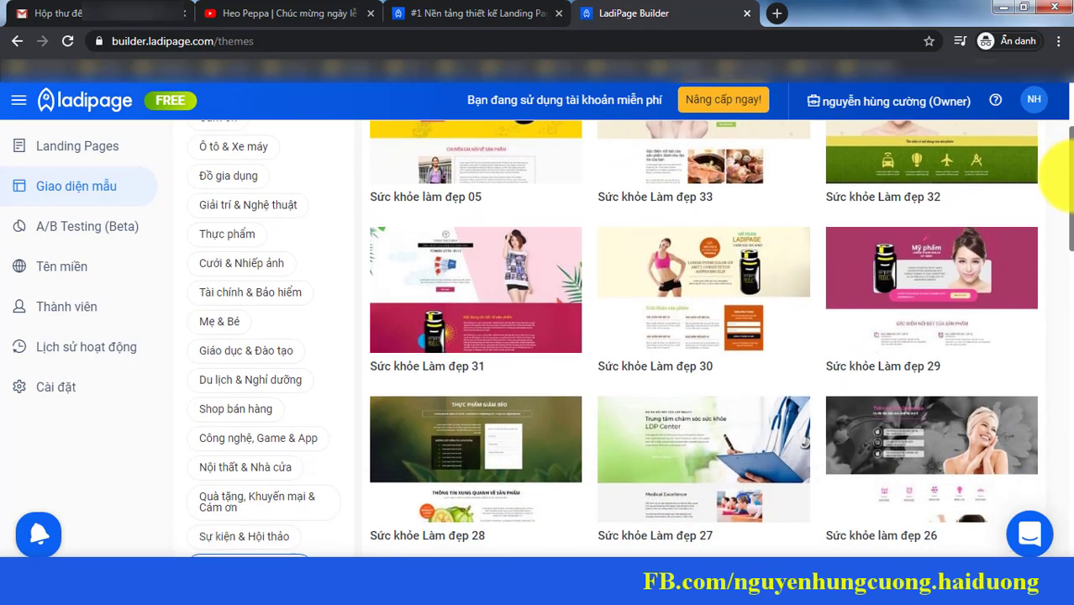
{"action": "mouse_move", "coordinate": [743, 312]}
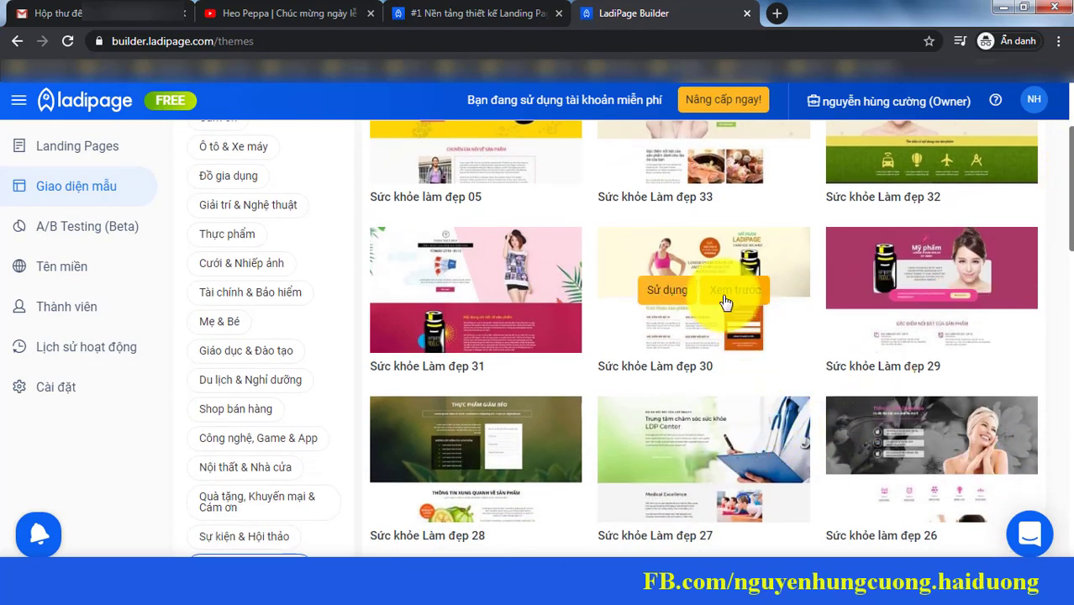
{"action": "left_click", "coordinate": [725, 299]}
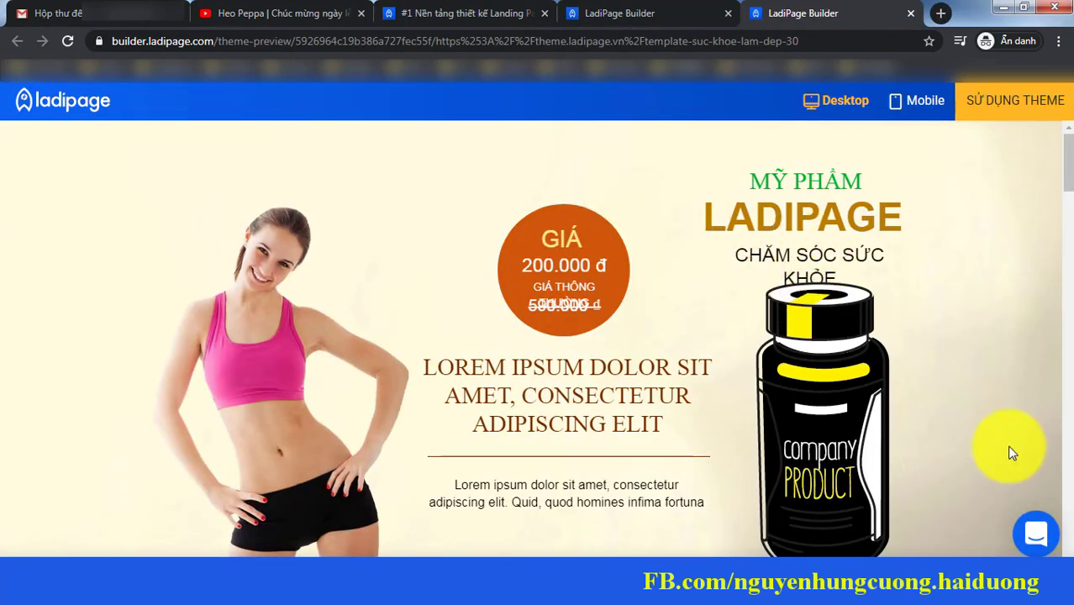
{"action": "scroll", "coordinate": [1065, 160], "scroll_direction": "down", "scroll_amount": 1}
{"action": "left_click_drag", "start_coordinate": [1066, 158], "coordinate": [1067, 341]}
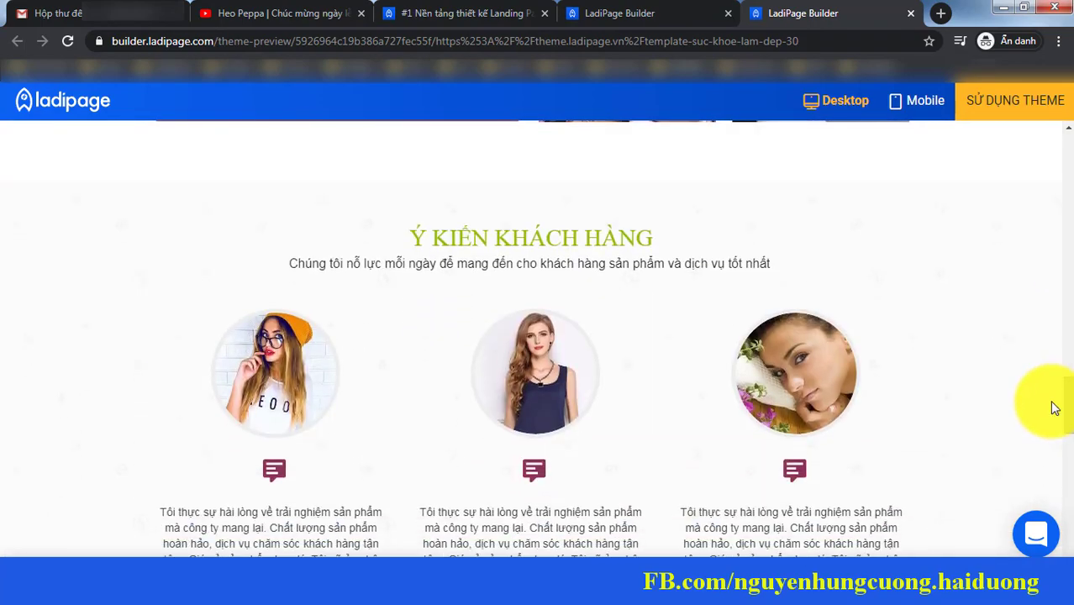
{"action": "left_click_drag", "start_coordinate": [1071, 380], "coordinate": [1071, 153]}
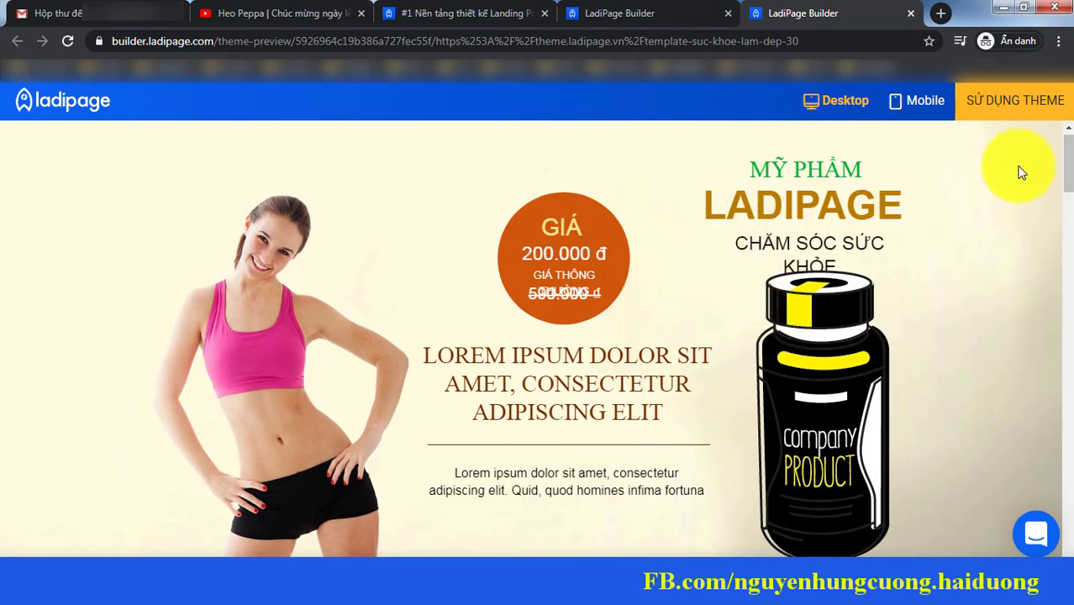
{"action": "left_click", "coordinate": [1011, 107]}
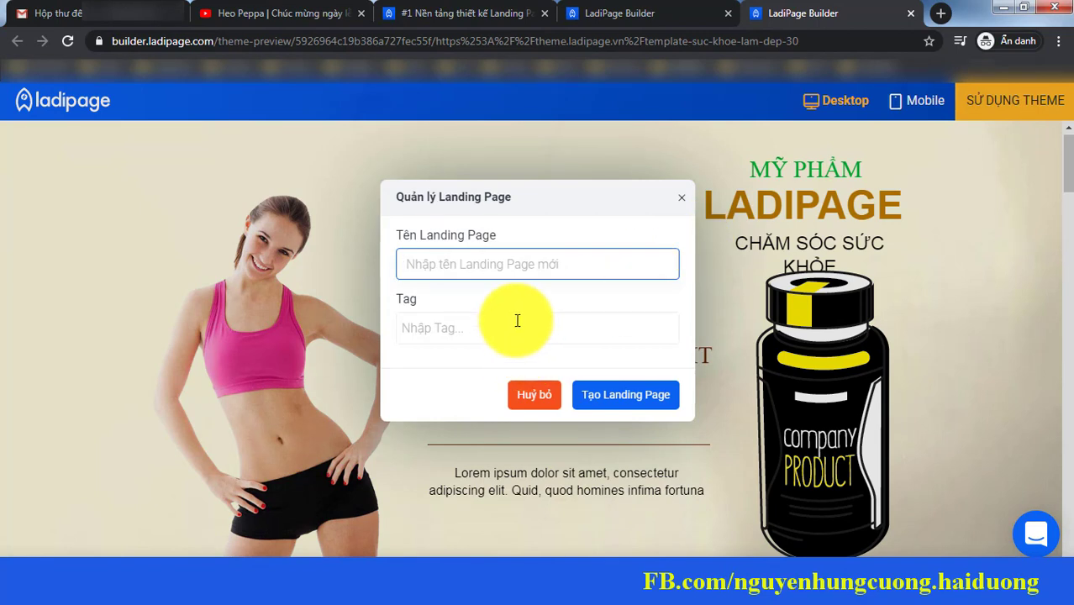
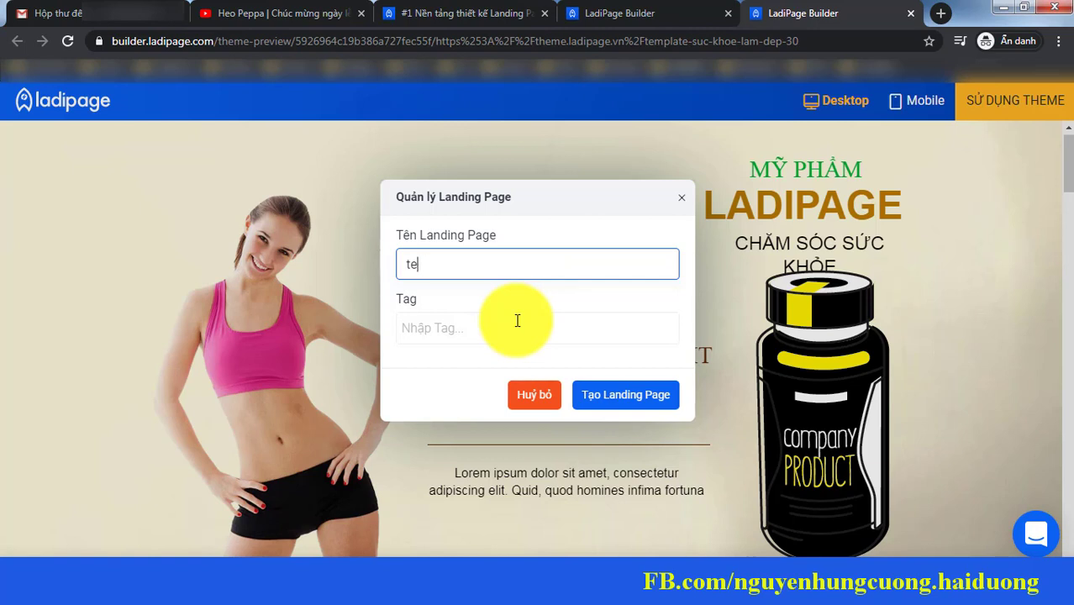
Step: Enter a name in Tên Landing Page and create the landing page
{"action": "key", "text": "BackSpace"}
{"action": "key", "text": "BackSpace"}
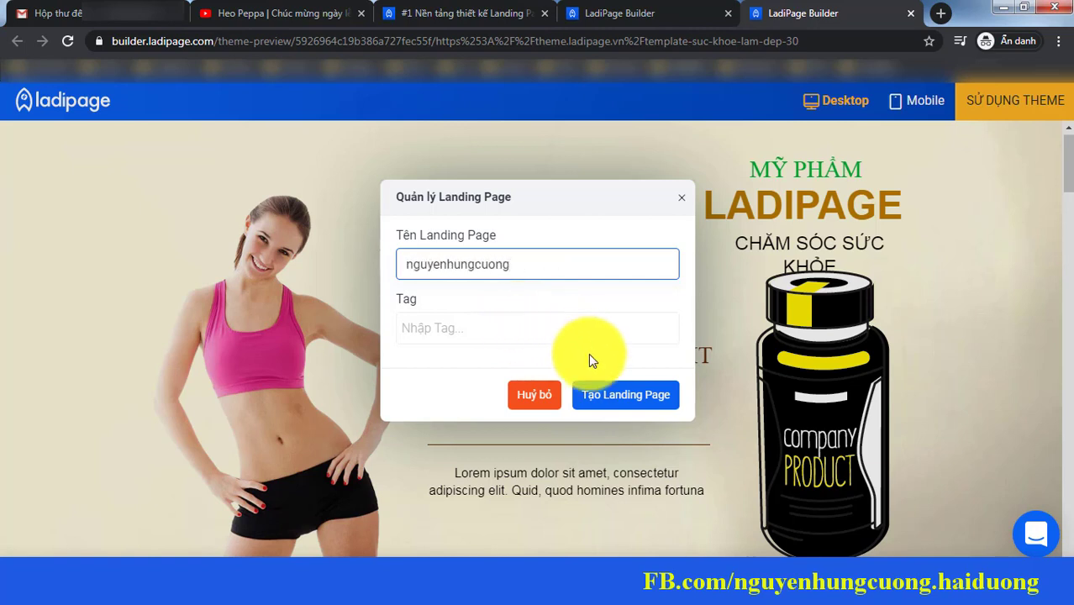
{"action": "left_click", "coordinate": [628, 393]}
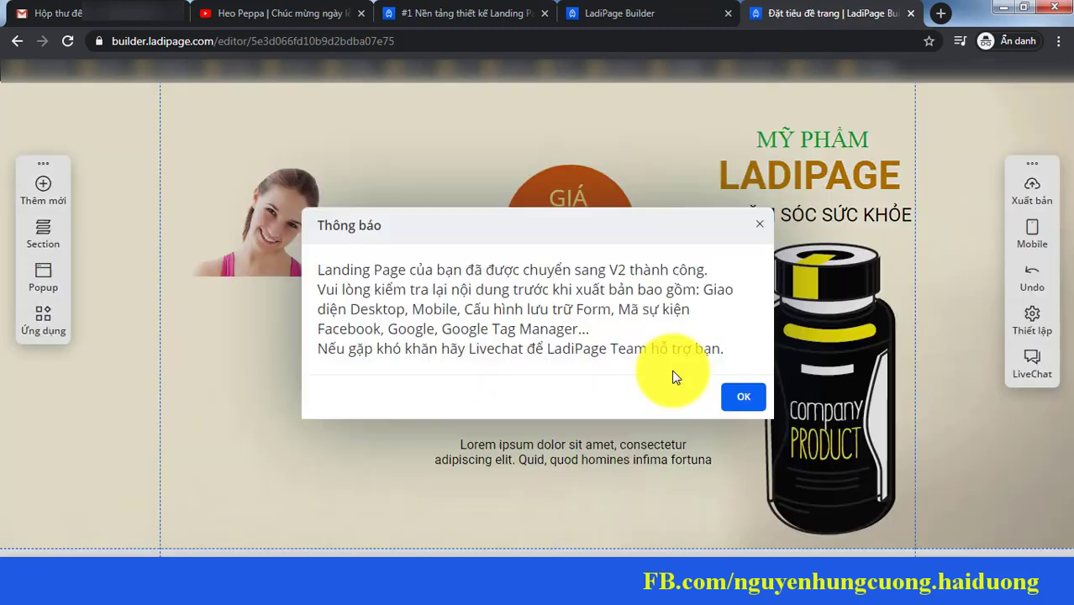
Step: Acknowledge the V2 conversion notice with OK
{"action": "left_click", "coordinate": [740, 402]}
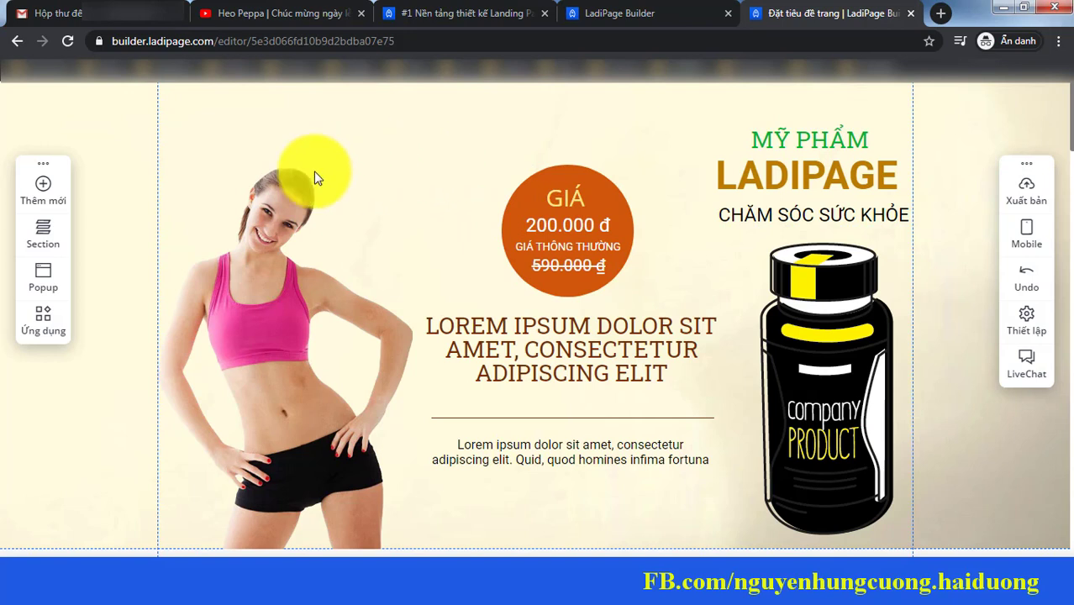
Step: Change the LADIPAGE headline text to SKINKEY
{"action": "left_click", "coordinate": [820, 173]}
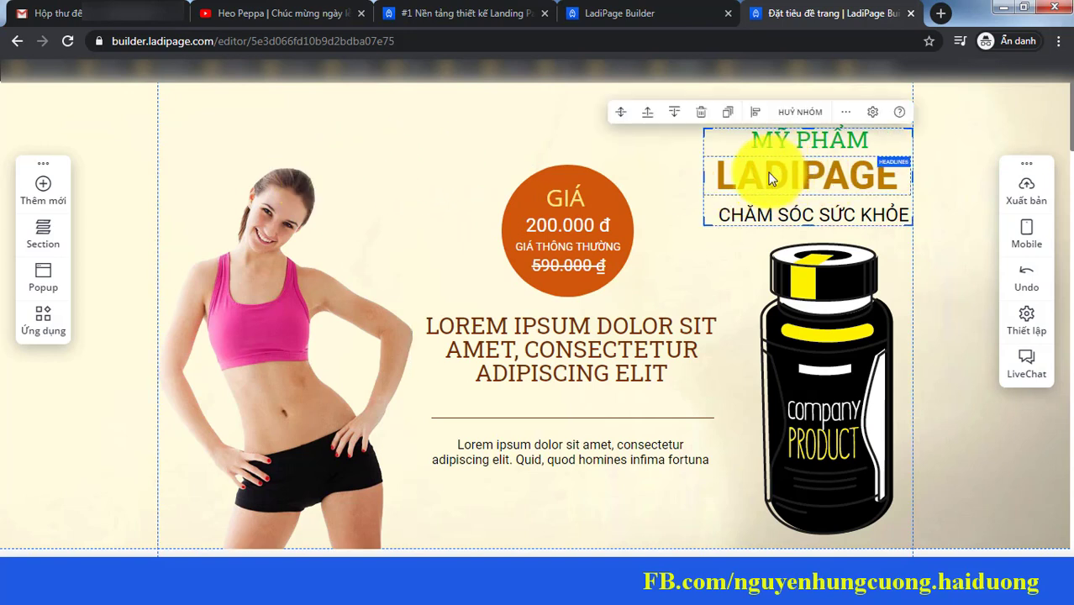
{"action": "left_click", "coordinate": [771, 179]}
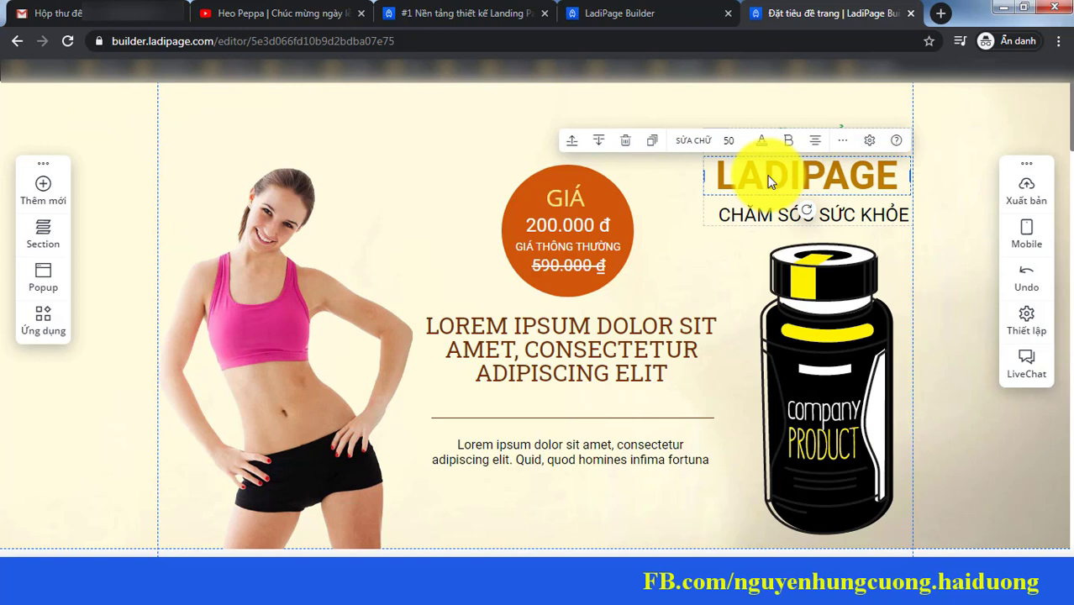
{"action": "double_click", "coordinate": [771, 181]}
{"action": "type", "text": "SKINKEY"}
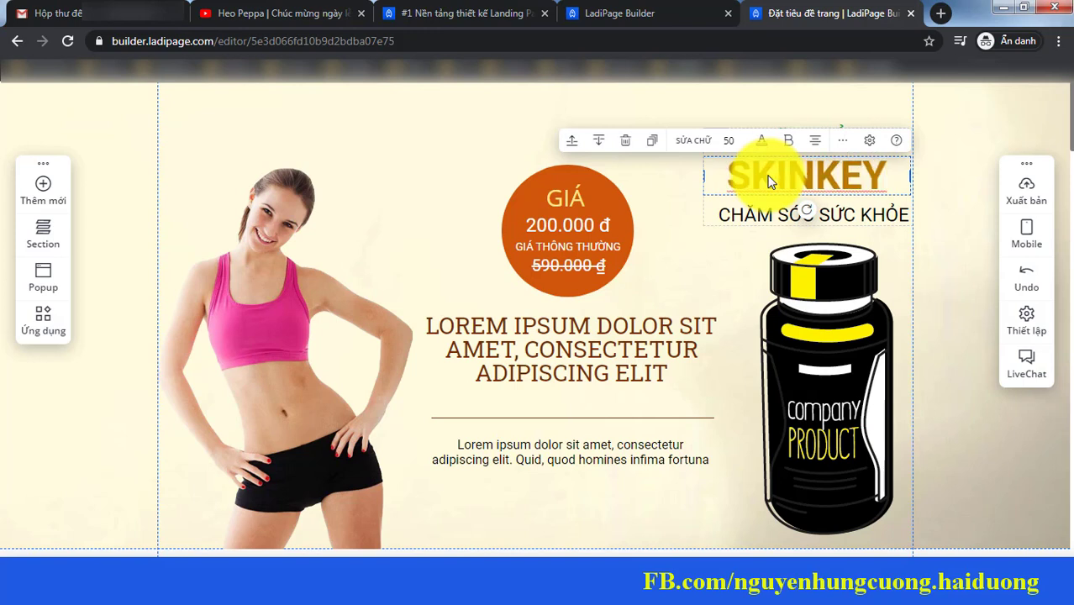
{"action": "left_click", "coordinate": [753, 156]}
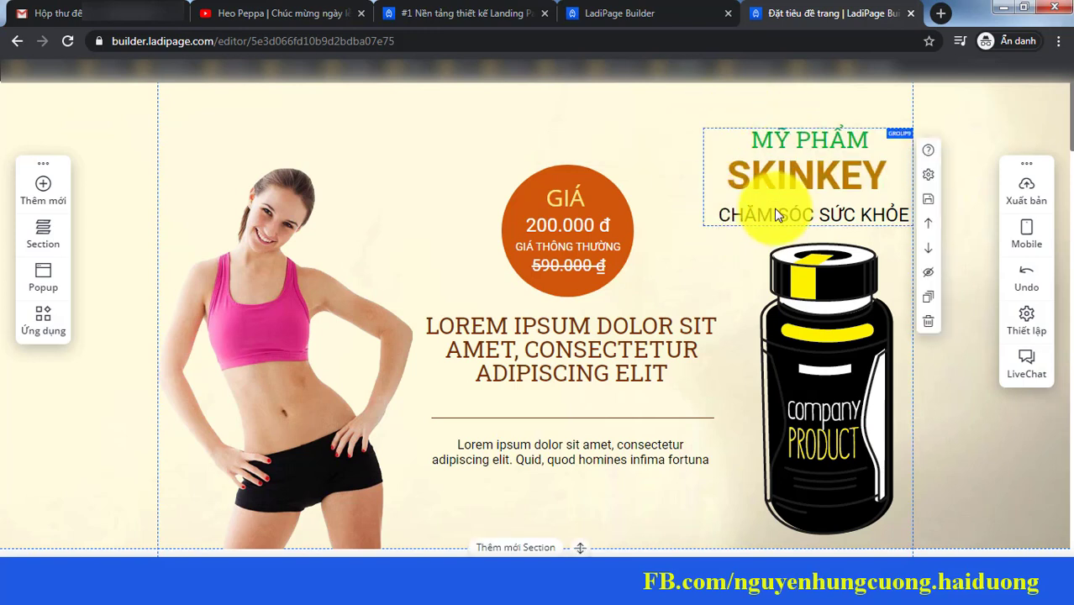
Step: Delete the price circle, the LOREM IPSUM heading, its paragraph and the divider line
{"action": "left_click", "coordinate": [525, 224]}
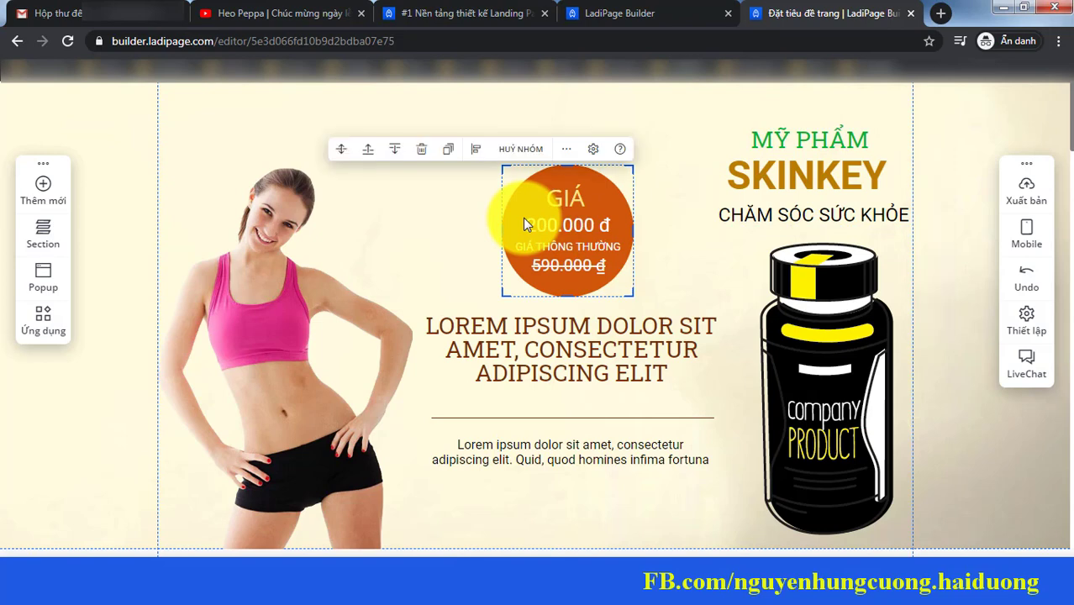
{"action": "key", "text": "Delete"}
{"action": "left_click", "coordinate": [538, 326]}
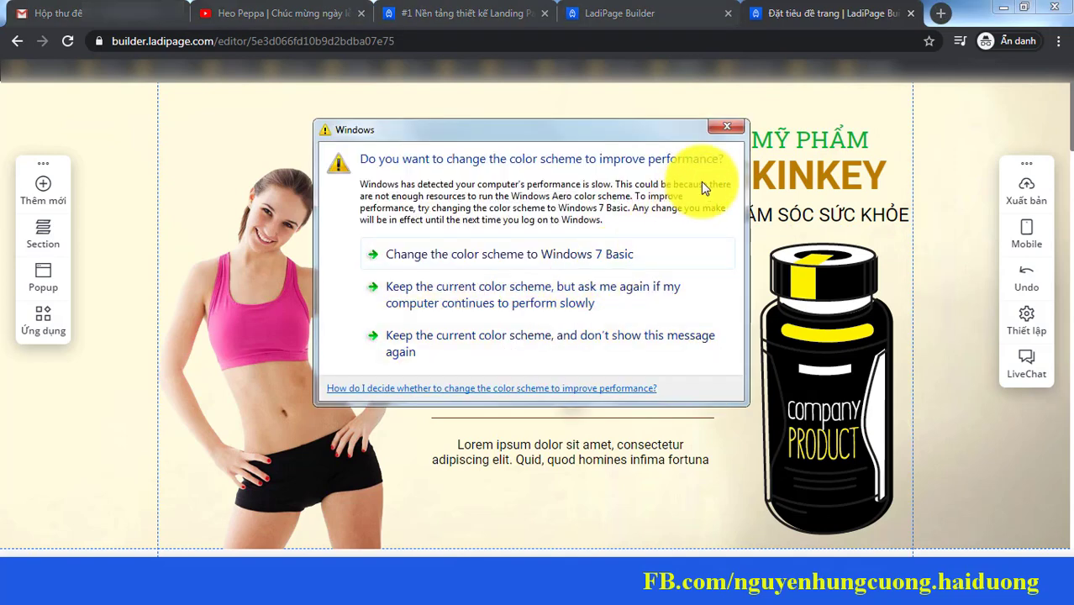
{"action": "left_click", "coordinate": [736, 121]}
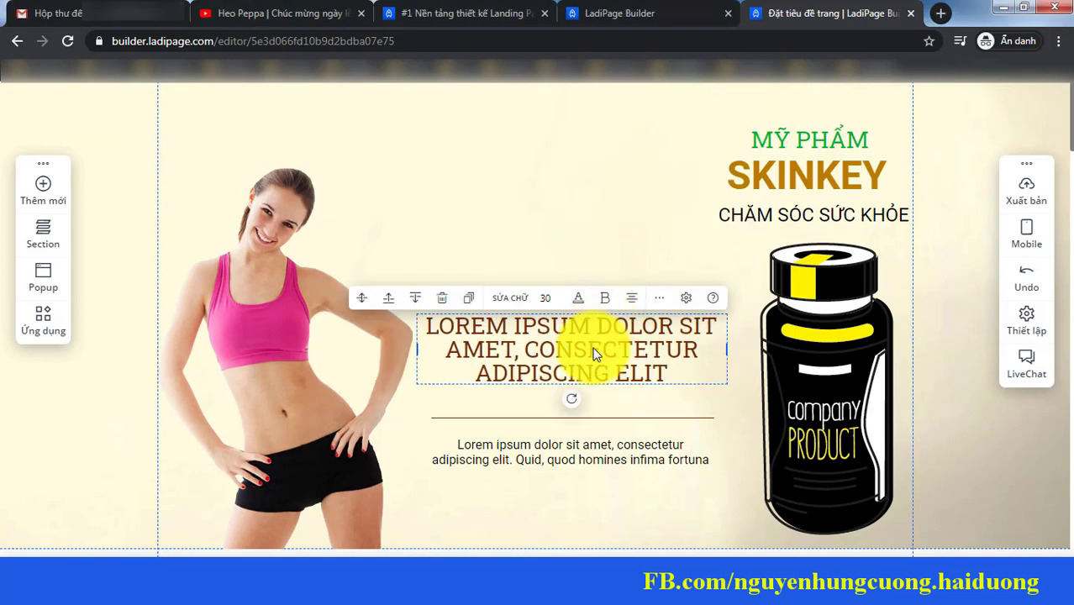
{"action": "key", "text": "Delete"}
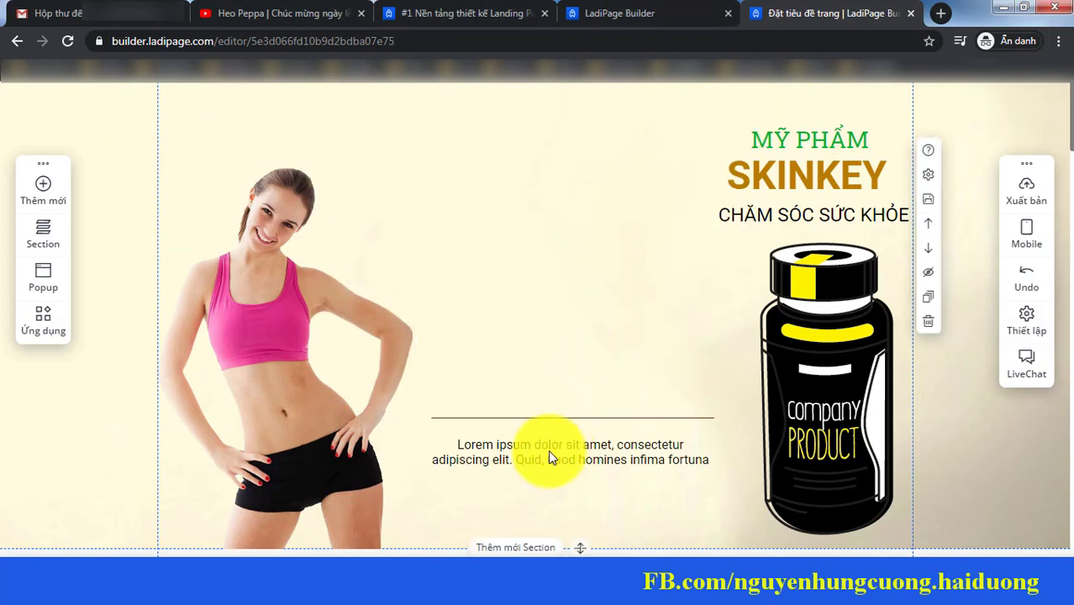
{"action": "left_click", "coordinate": [548, 452]}
{"action": "key", "text": "Delete"}
{"action": "left_click", "coordinate": [564, 414]}
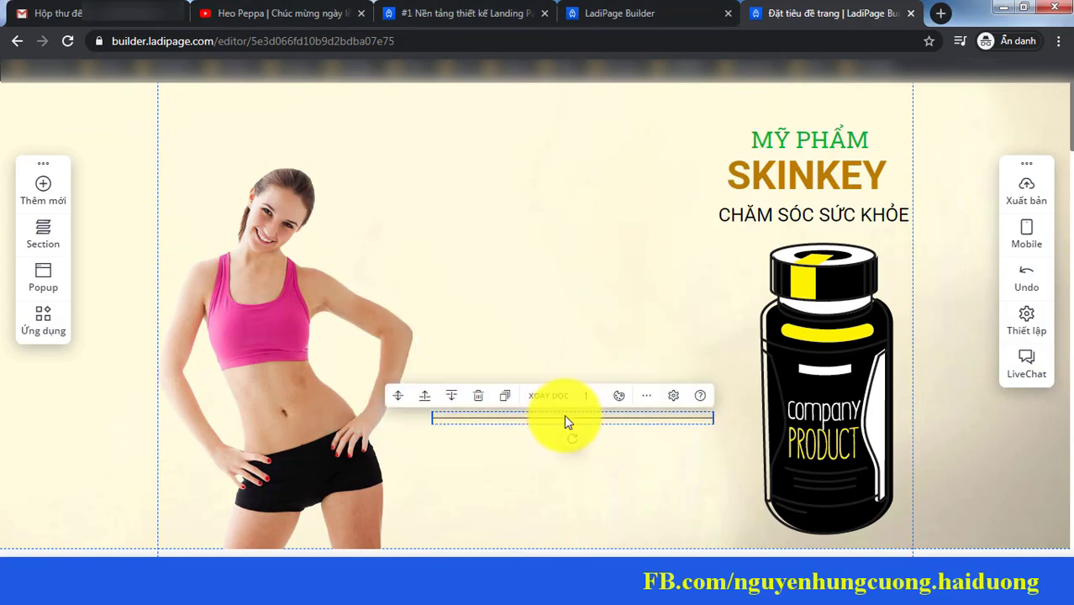
{"action": "key", "text": "Delete"}
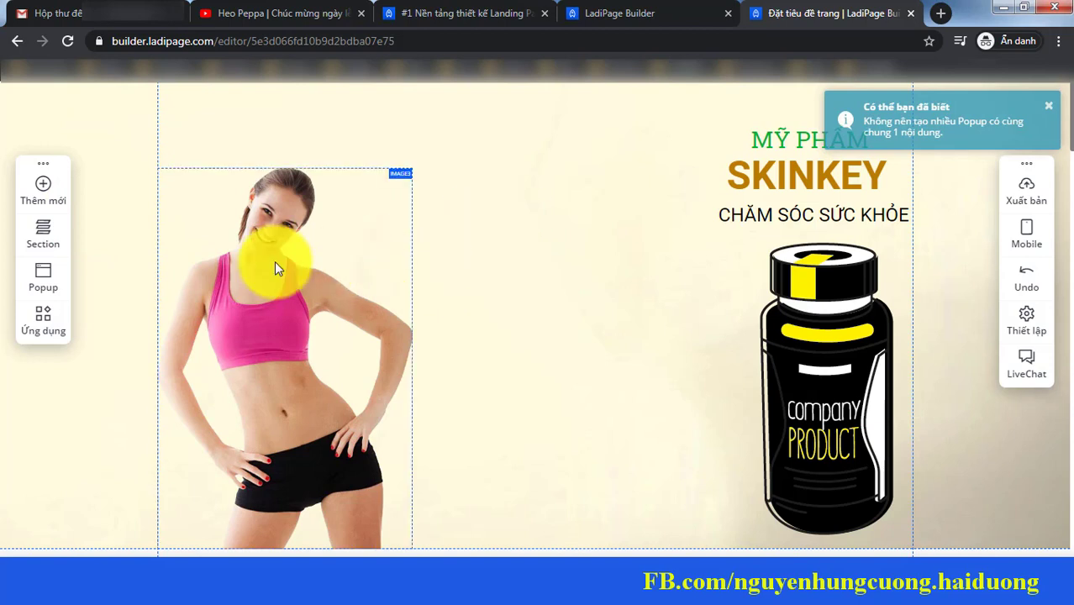
Step: Add a new paragraph element and position it beside the SKINKEY title
{"action": "left_click", "coordinate": [47, 197]}
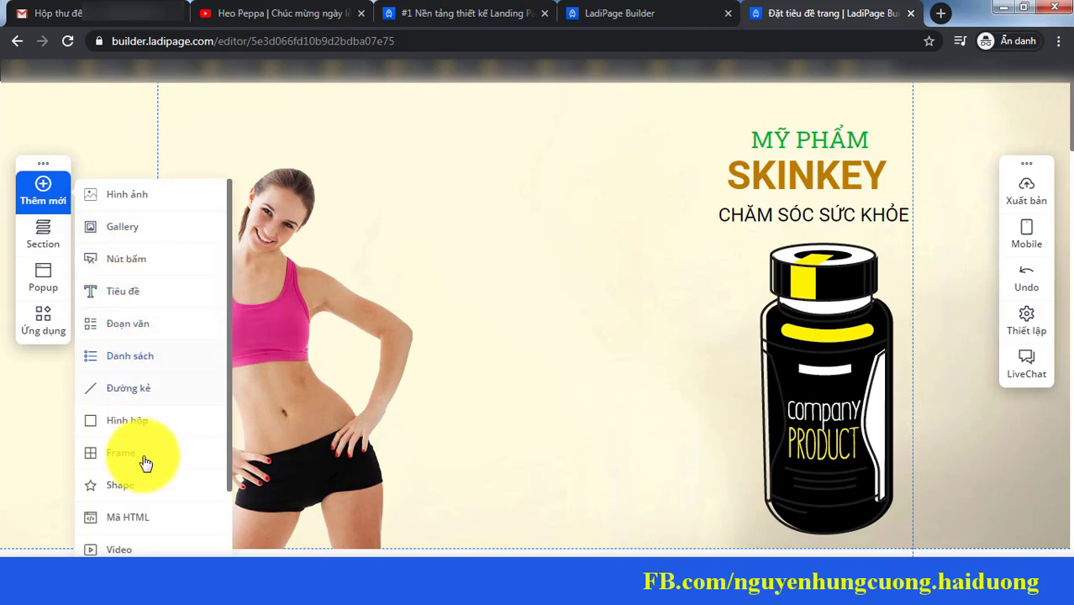
{"action": "left_click_drag", "start_coordinate": [234, 229], "coordinate": [218, 328]}
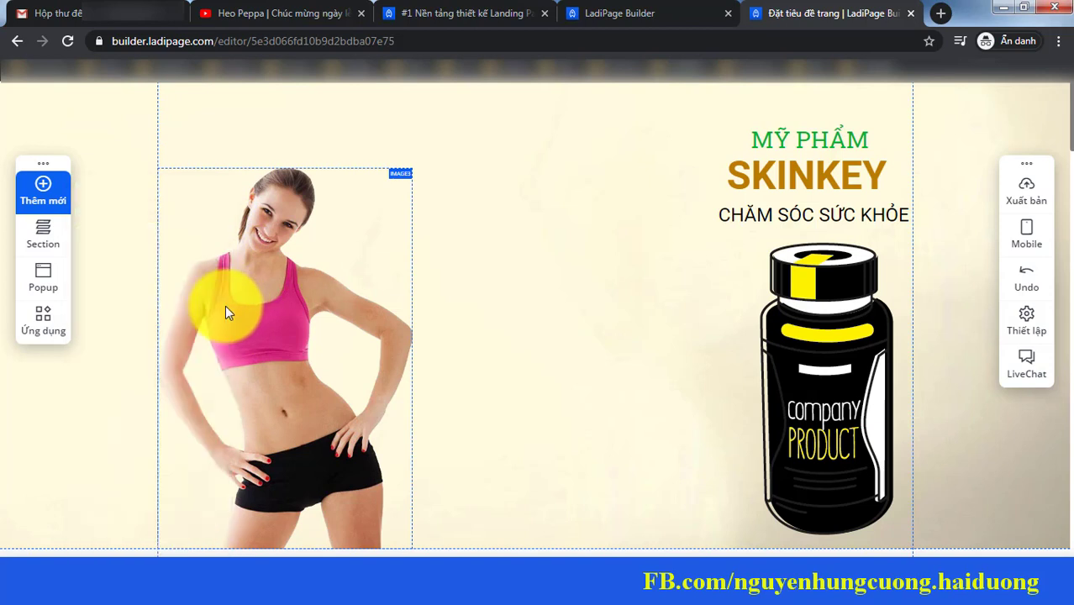
{"action": "mouse_move", "coordinate": [42, 195]}
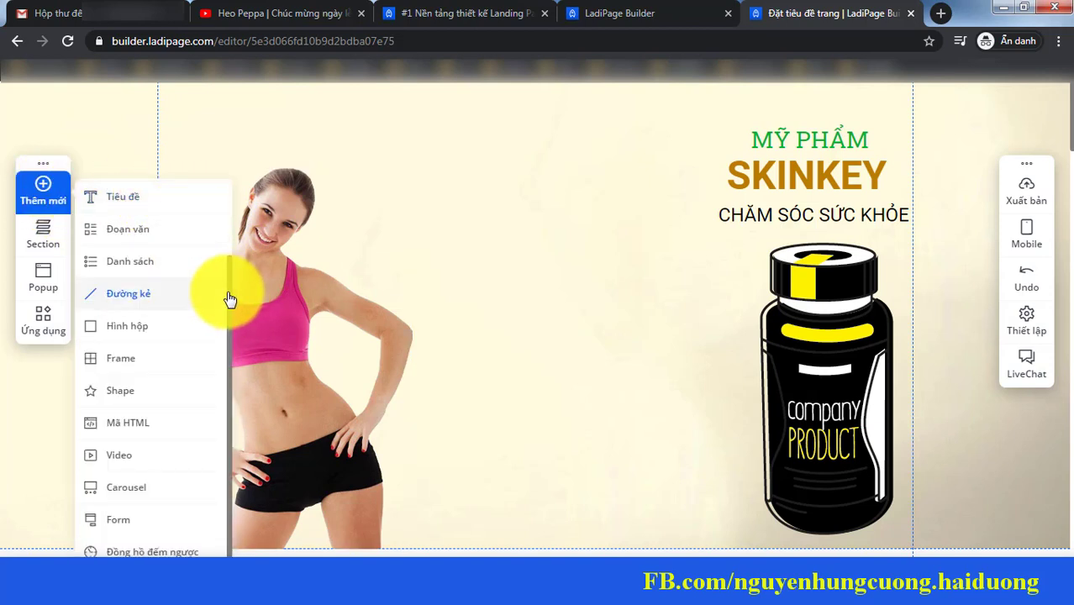
{"action": "left_click_drag", "start_coordinate": [230, 300], "coordinate": [216, 221]}
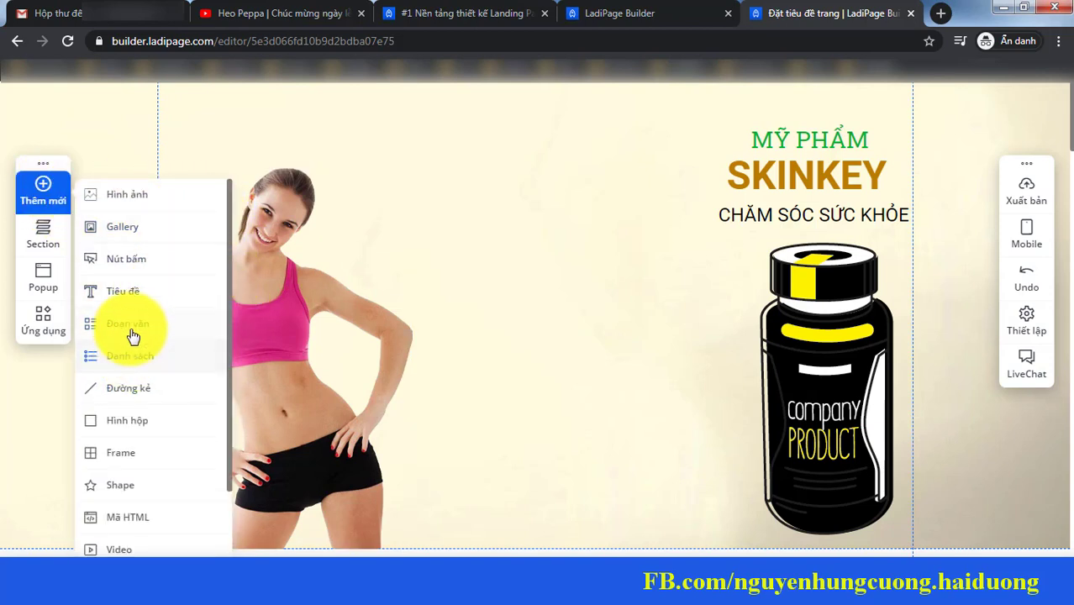
{"action": "left_click", "coordinate": [133, 333]}
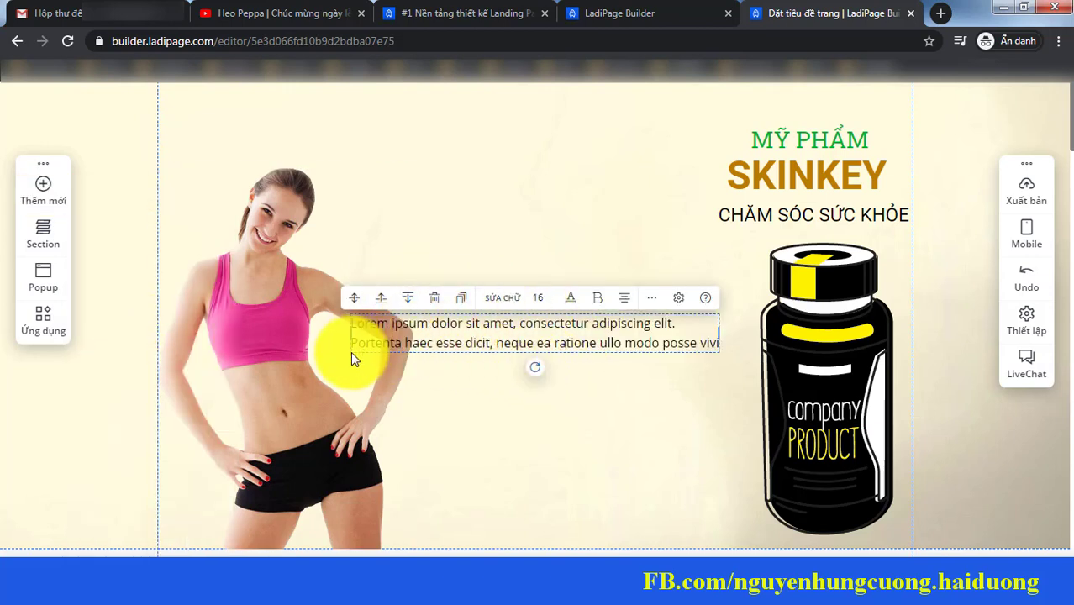
{"action": "left_click_drag", "start_coordinate": [411, 322], "coordinate": [404, 204]}
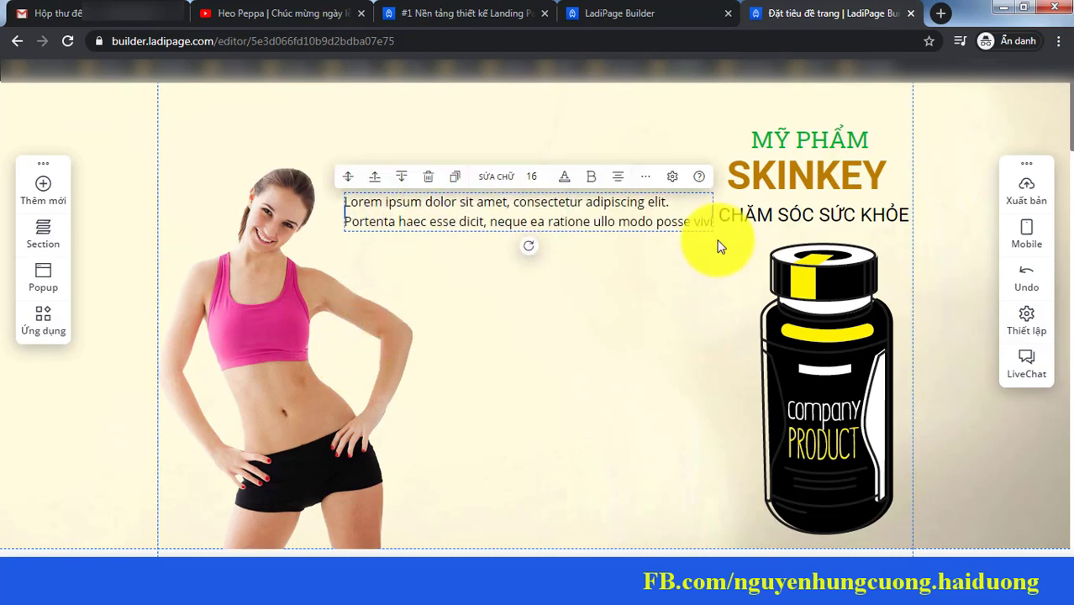
{"action": "left_click", "coordinate": [712, 232]}
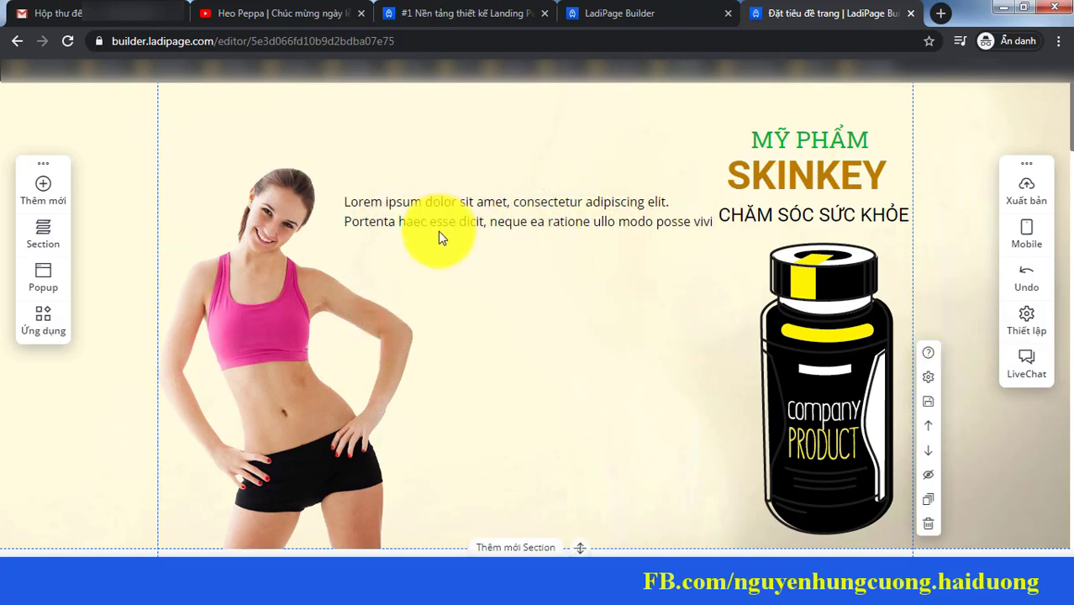
{"action": "left_click", "coordinate": [349, 232]}
{"action": "left_click_drag", "start_coordinate": [344, 238], "coordinate": [365, 257]}
Step: Copy the sales copy from the Word document 'Thuật Bán Hàng Vô Song' for the paragraph
{"action": "double_click", "coordinate": [628, 233]}
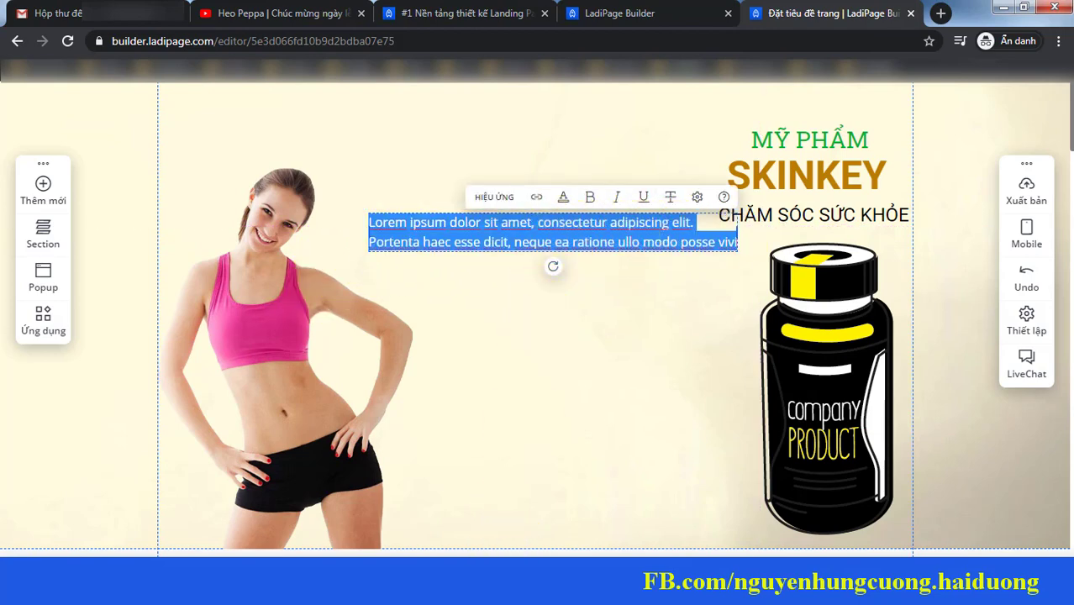
{"action": "key", "text": "alt+Tab"}
{"action": "left_click_drag", "start_coordinate": [687, 371], "coordinate": [180, 59]}
{"action": "right_click", "coordinate": [351, 206]}
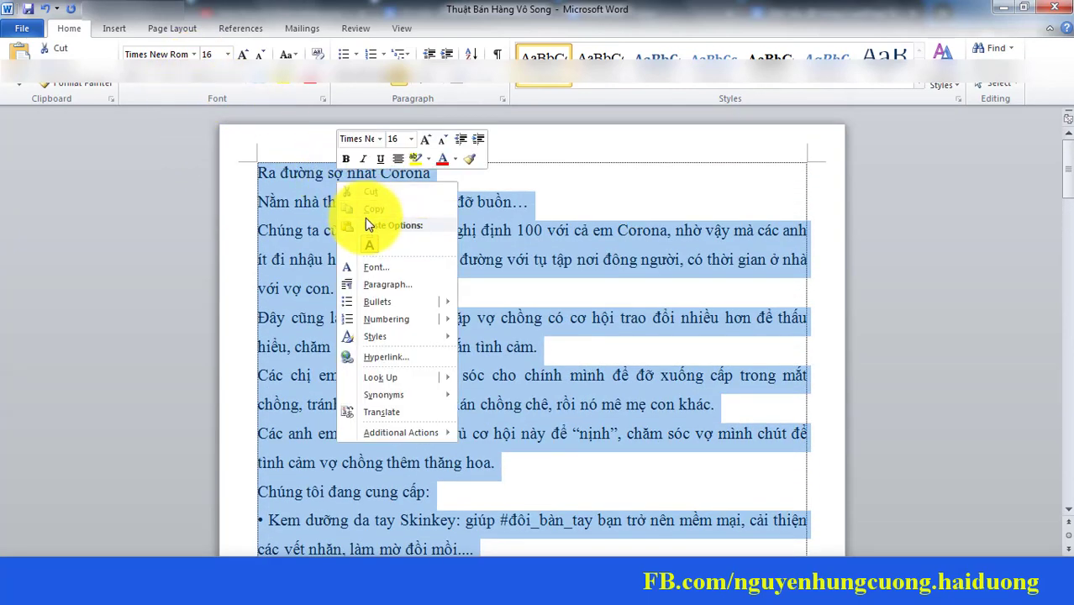
{"action": "left_click", "coordinate": [365, 218]}
{"action": "mouse_move", "coordinate": [287, 533]}
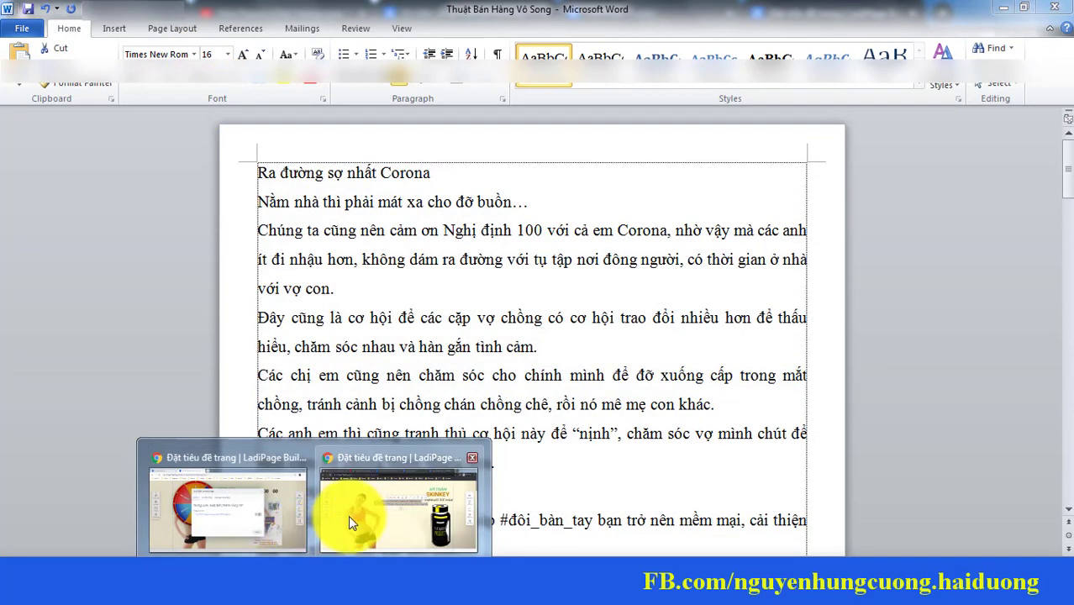
{"action": "left_click", "coordinate": [348, 514]}
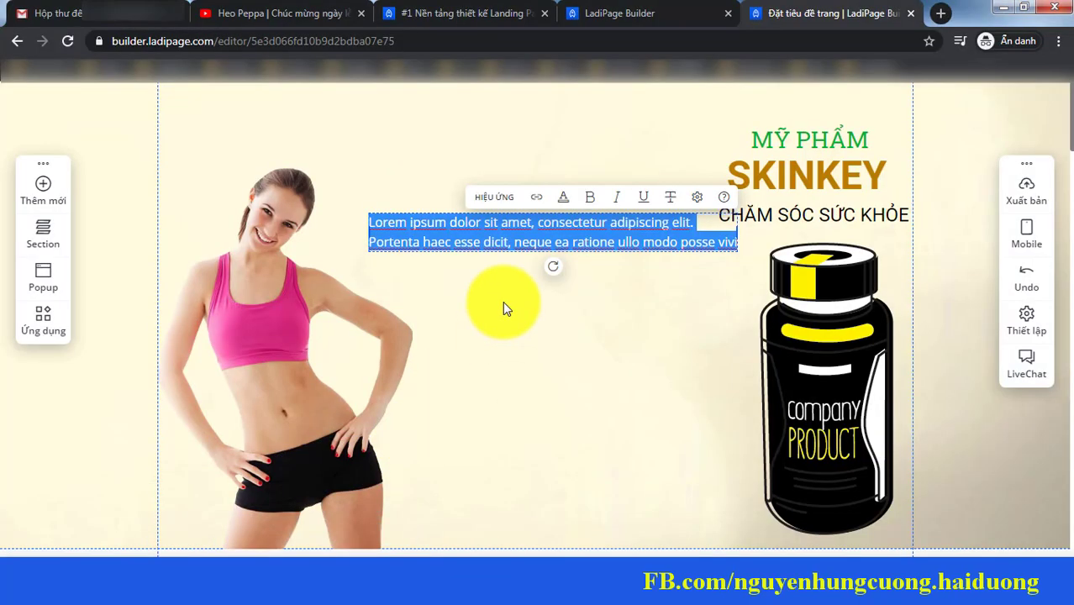
Step: Paste the sales copy over the Lorem ipsum text and move the SKINKEY heading group left
{"action": "key", "text": "ctrl+v"}
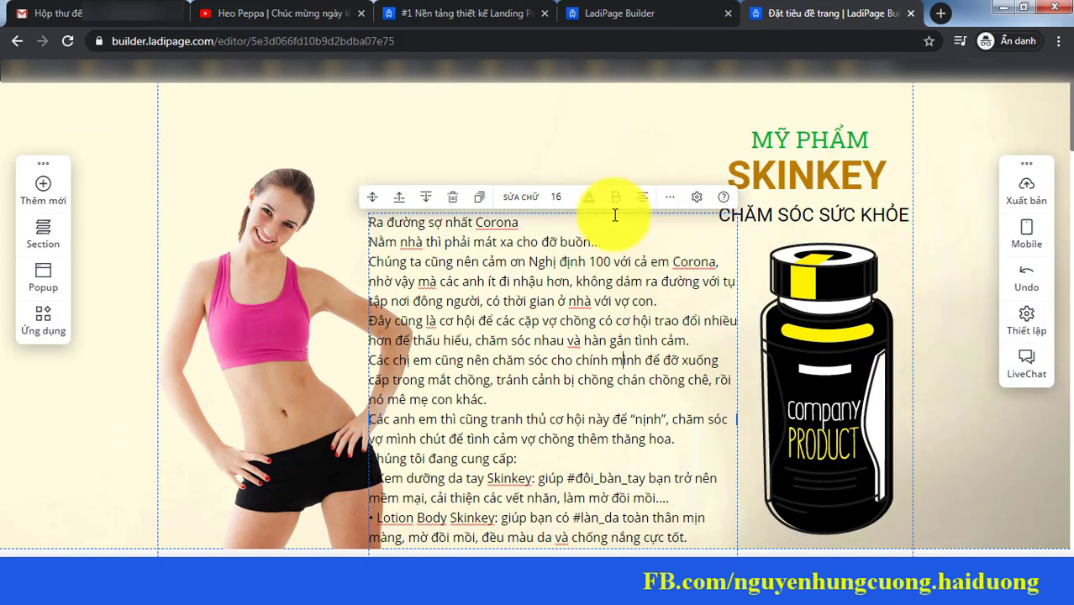
{"action": "left_click", "coordinate": [783, 158]}
{"action": "left_click", "coordinate": [746, 151]}
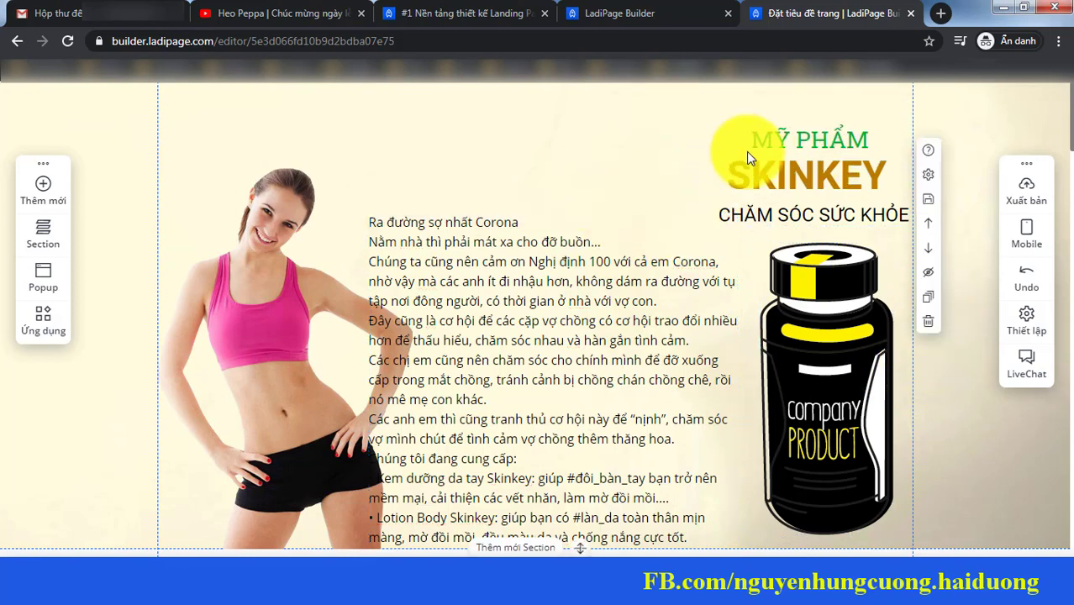
{"action": "left_click_drag", "start_coordinate": [786, 139], "coordinate": [456, 106]}
Step: Delete the bottle image, shift the sales text box right and widen the SKINKEY title group
{"action": "left_click", "coordinate": [848, 388]}
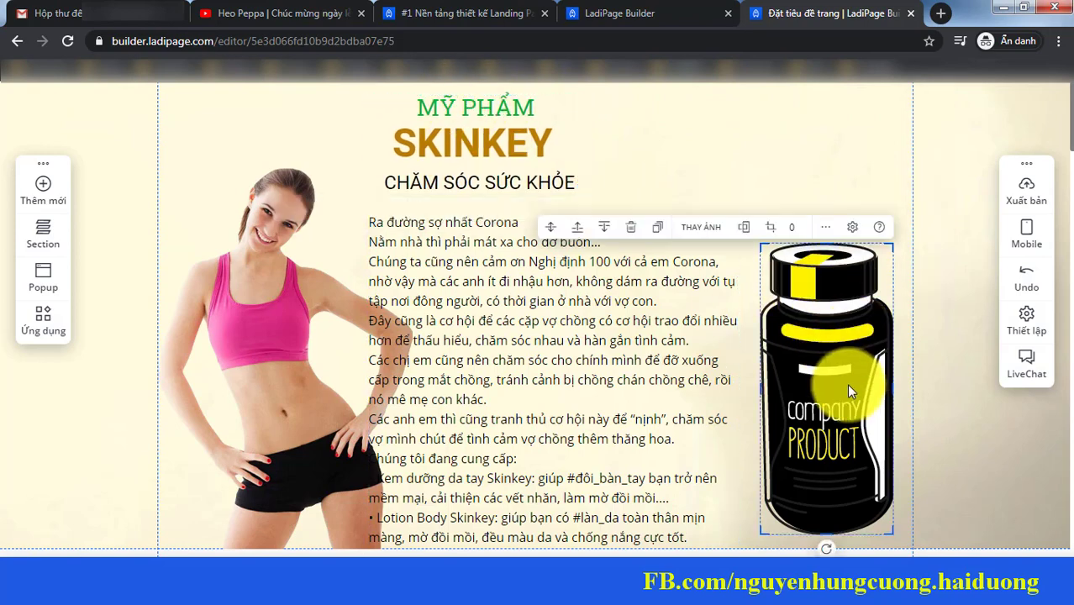
{"action": "key", "text": "Delete"}
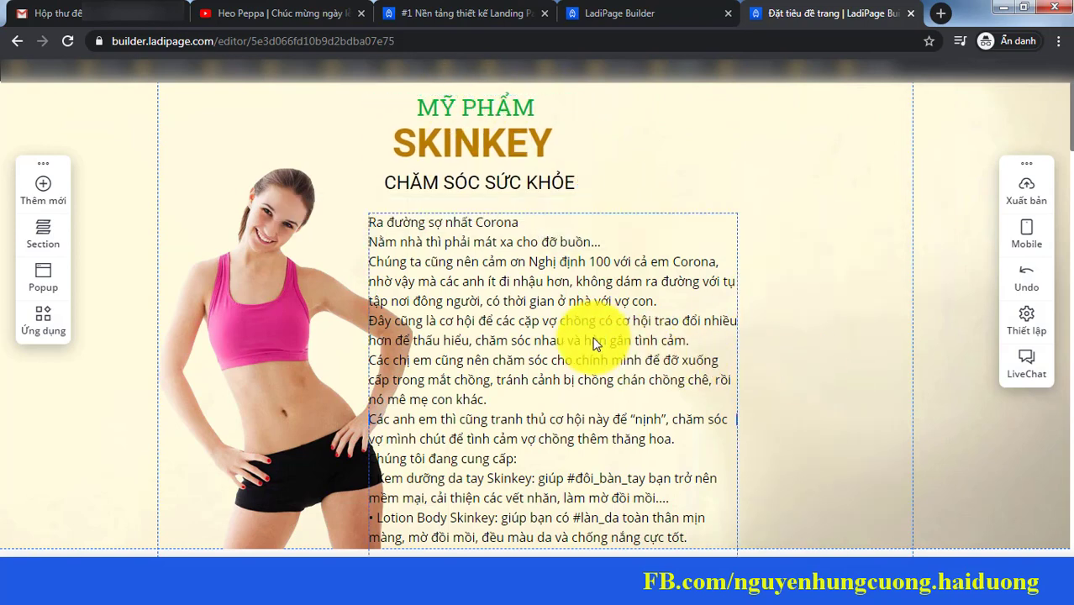
{"action": "left_click", "coordinate": [593, 344]}
{"action": "left_click_drag", "start_coordinate": [614, 231], "coordinate": [772, 211]}
{"action": "left_click", "coordinate": [511, 182]}
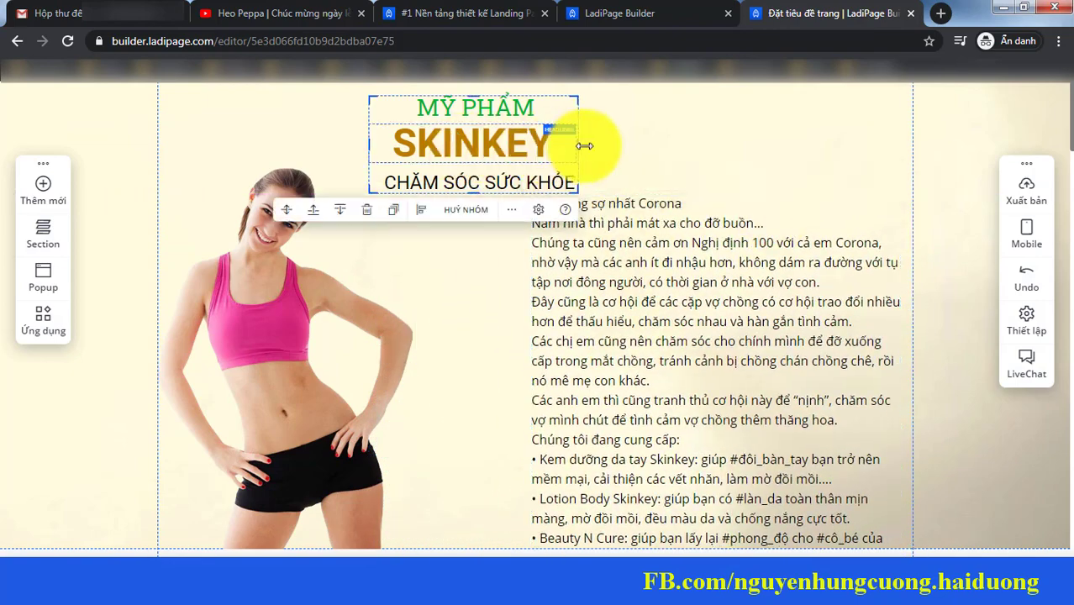
{"action": "left_click_drag", "start_coordinate": [582, 144], "coordinate": [496, 137]}
{"action": "left_click", "coordinate": [628, 236]}
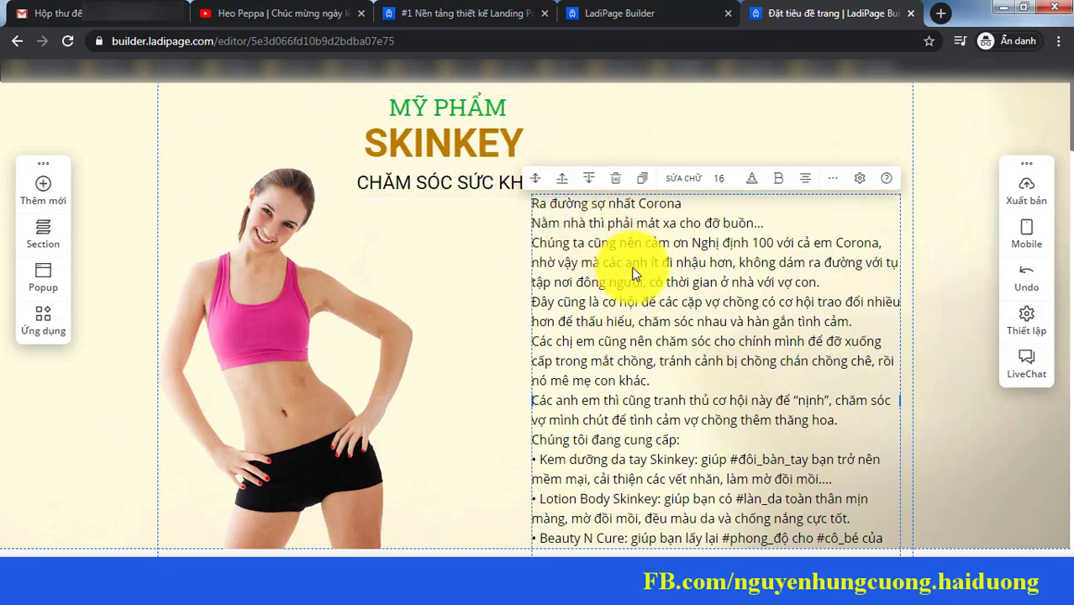
{"action": "scroll", "coordinate": [820, 357], "scroll_direction": "down", "scroll_amount": 1}
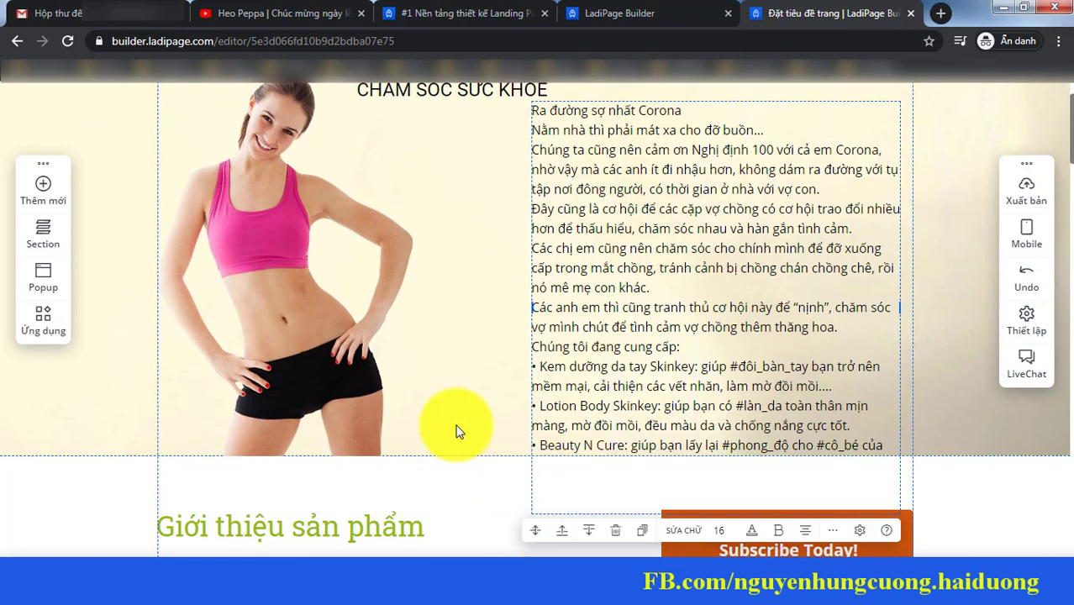
{"action": "scroll", "coordinate": [504, 285], "scroll_direction": "up", "scroll_amount": 1}
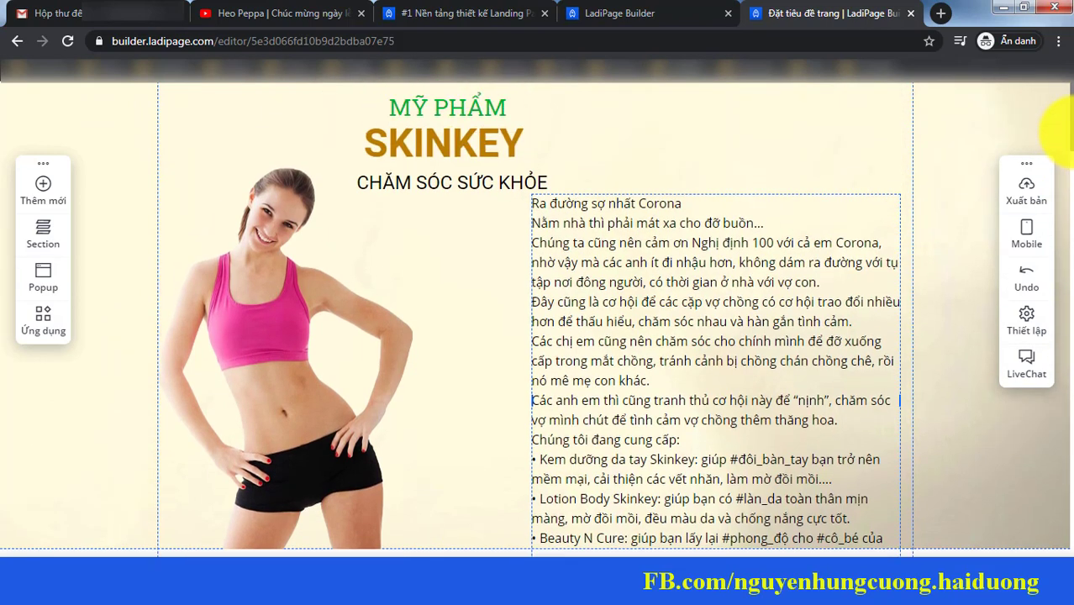
Step: Delete the woman photo and add an image element from the library
{"action": "left_click", "coordinate": [331, 344]}
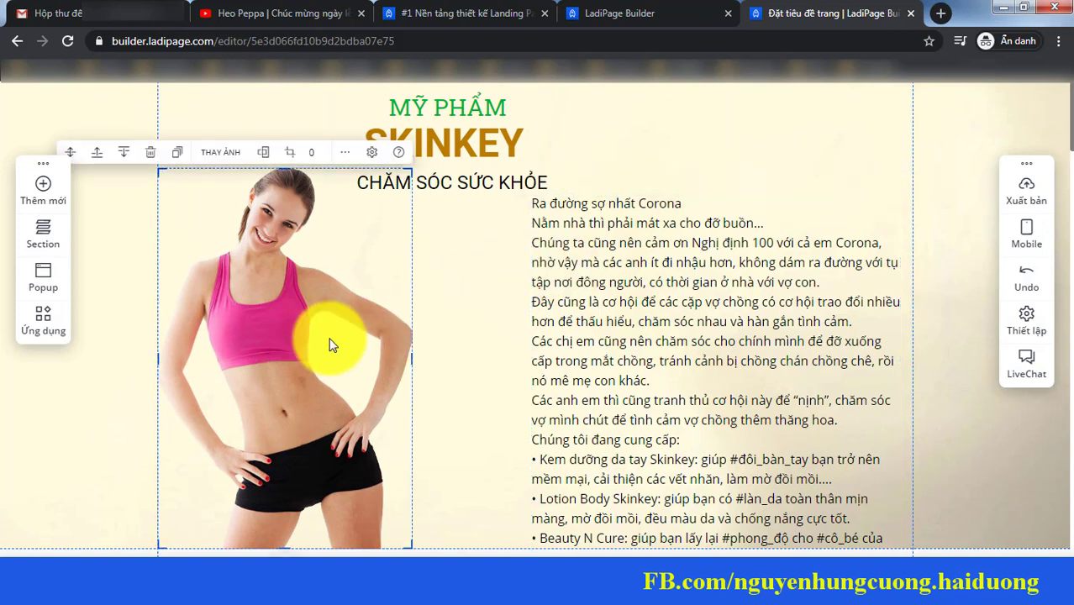
{"action": "key", "text": "Delete"}
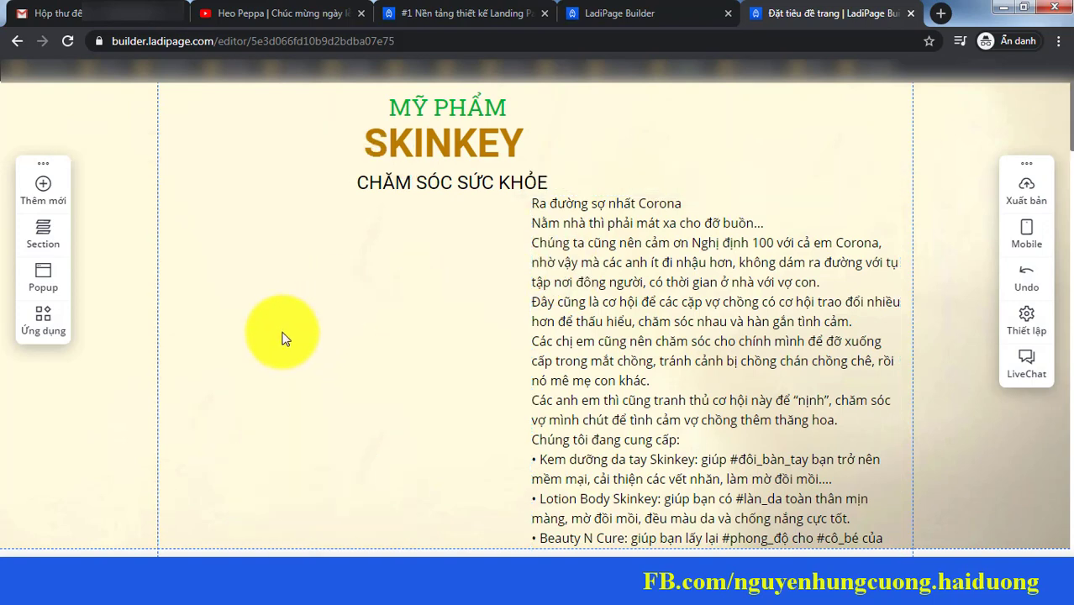
{"action": "left_click", "coordinate": [42, 193]}
{"action": "left_click", "coordinate": [116, 202]}
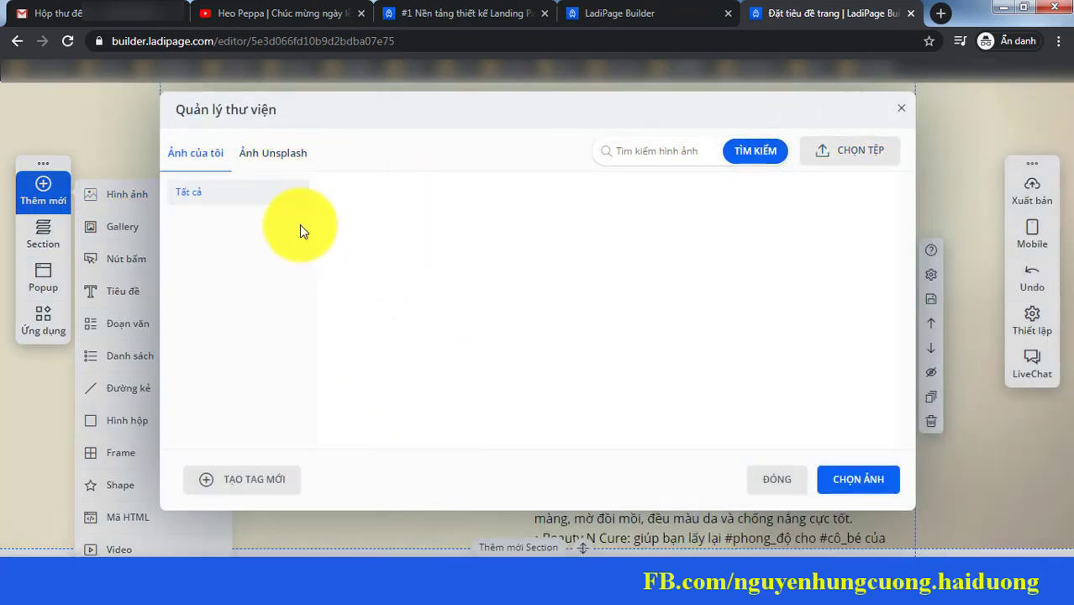
{"action": "left_click", "coordinate": [246, 153]}
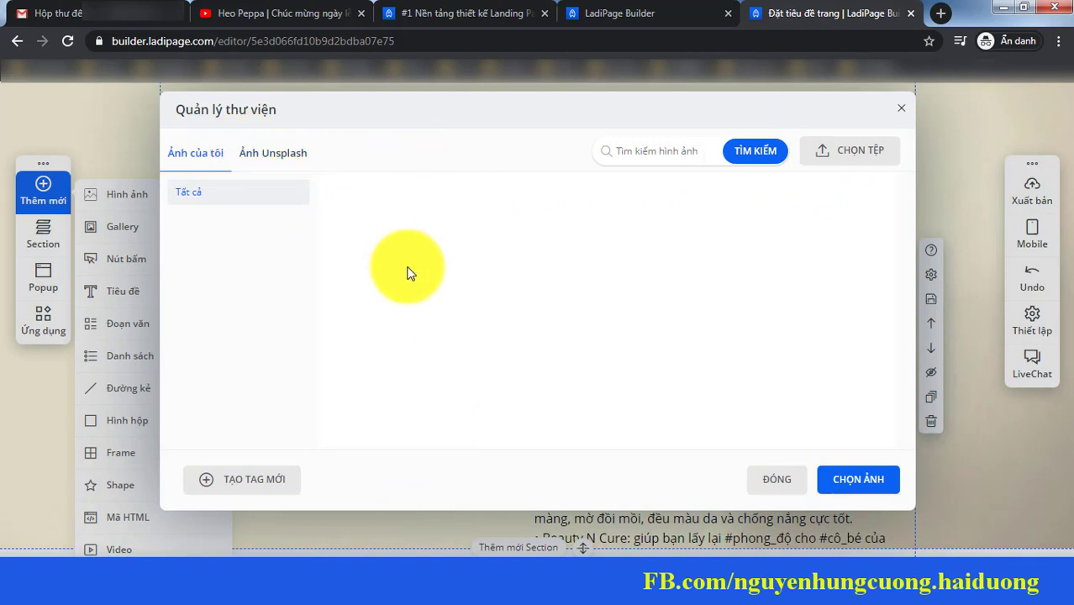
Step: Upload photos 8, 79809631 and BODY2, then insert the 8.jpg poster onto the page
{"action": "left_click", "coordinate": [852, 150]}
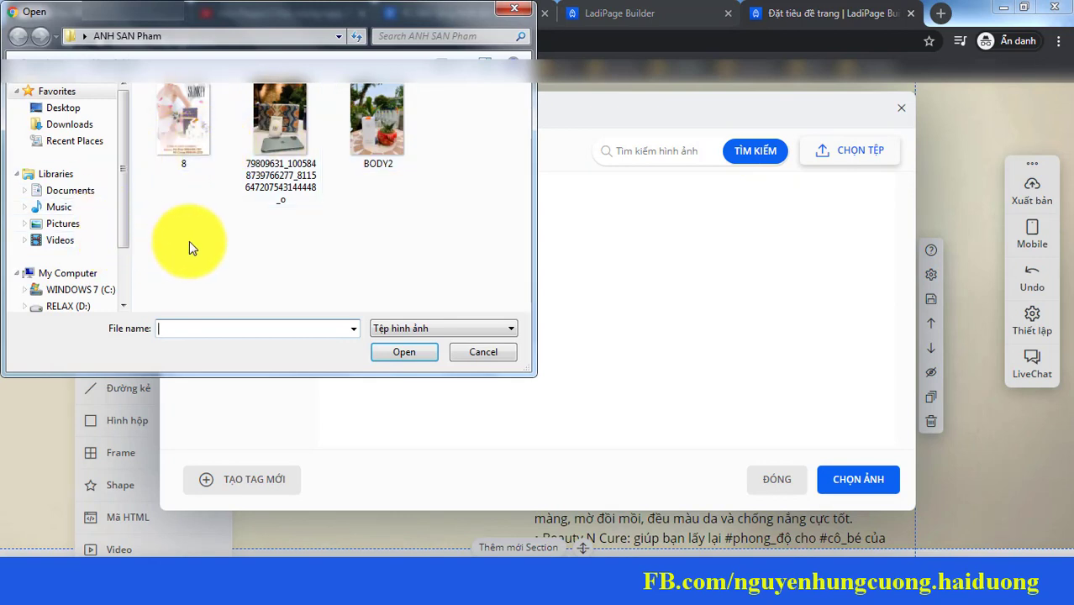
{"action": "left_click", "coordinate": [195, 137]}
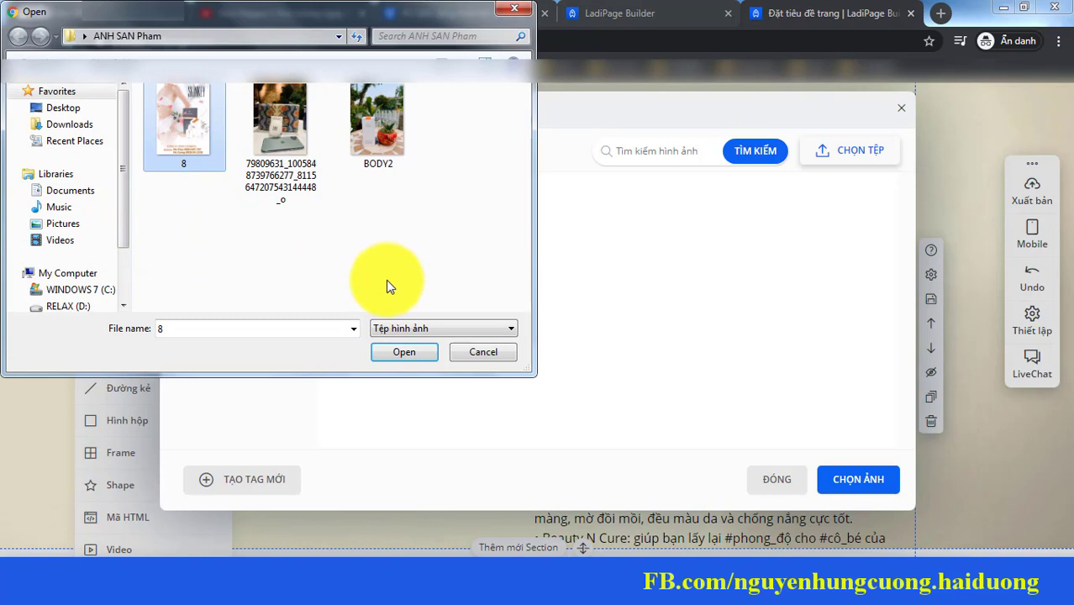
{"action": "left_click_drag", "start_coordinate": [400, 234], "coordinate": [278, 153]}
{"action": "left_click", "coordinate": [425, 352]}
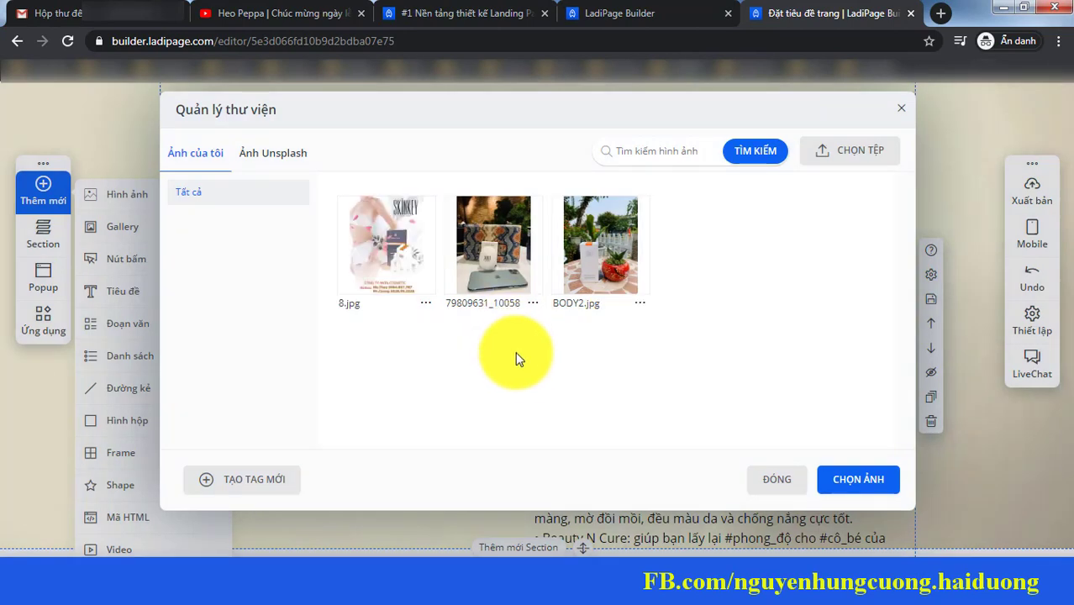
{"action": "left_click", "coordinate": [402, 252]}
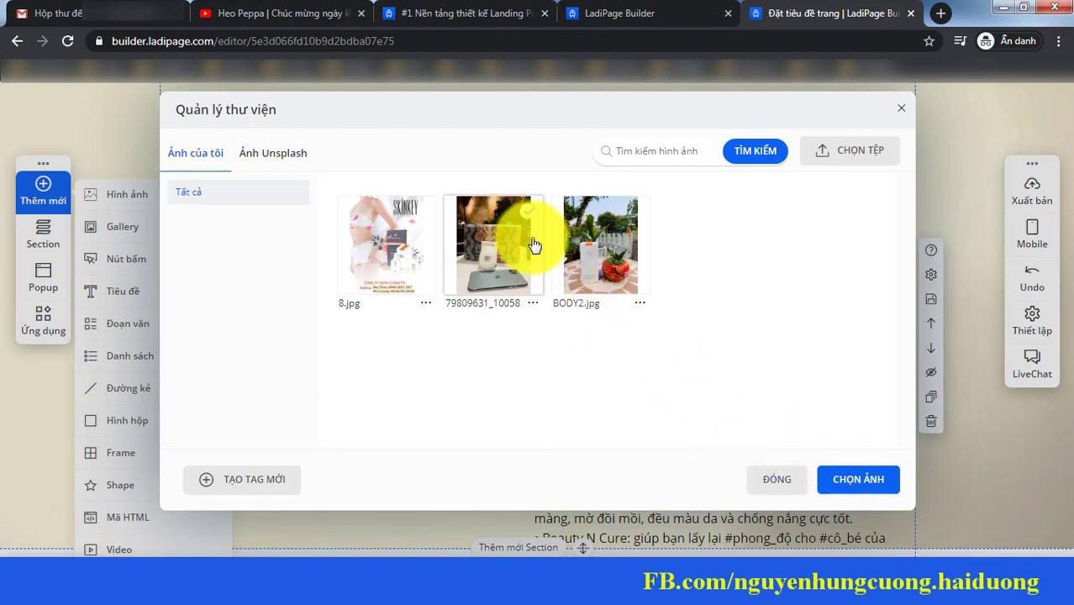
{"action": "left_click", "coordinate": [858, 480]}
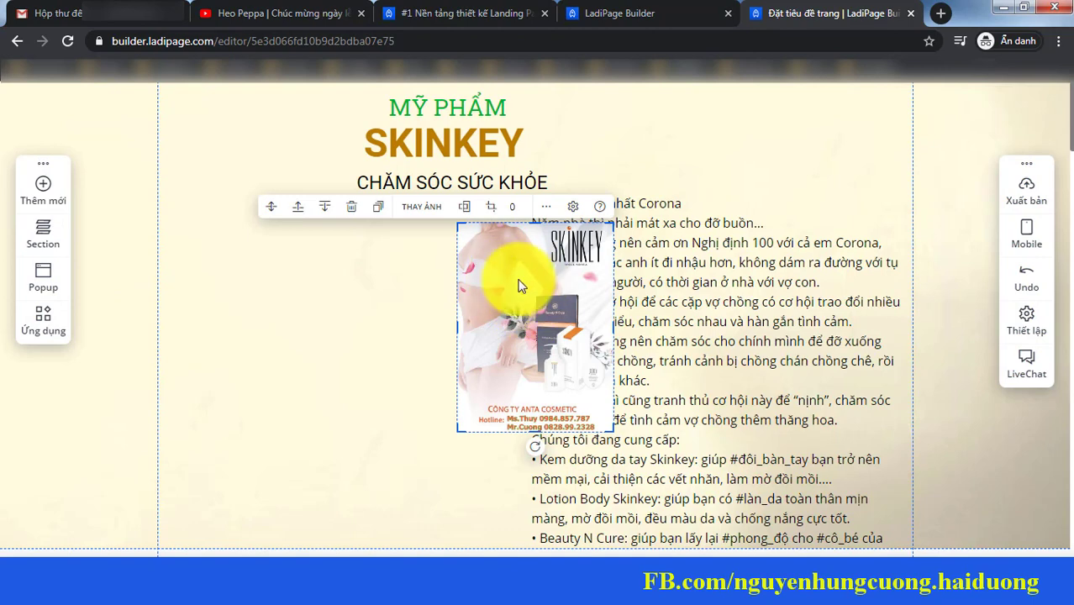
Step: Move the SKINKEY poster to the right of the hero beside the sales text and enlarge it
{"action": "left_click_drag", "start_coordinate": [519, 286], "coordinate": [275, 257]}
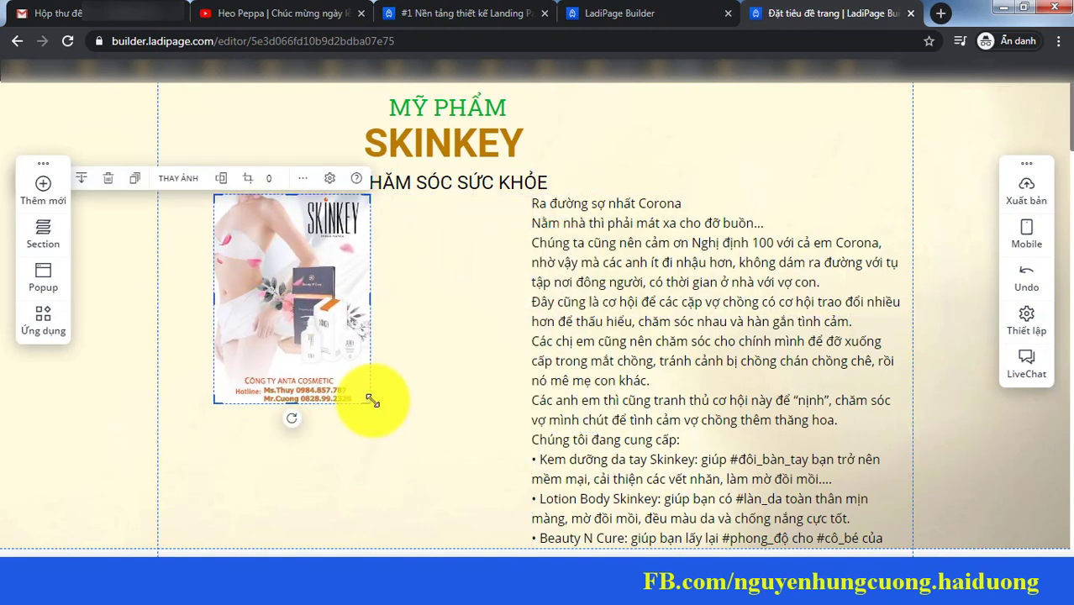
{"action": "left_click_drag", "start_coordinate": [370, 401], "coordinate": [446, 500]}
{"action": "left_click_drag", "start_coordinate": [351, 307], "coordinate": [858, 362]}
{"action": "left_click_drag", "start_coordinate": [611, 307], "coordinate": [298, 316]}
{"action": "left_click_drag", "start_coordinate": [732, 348], "coordinate": [624, 295]}
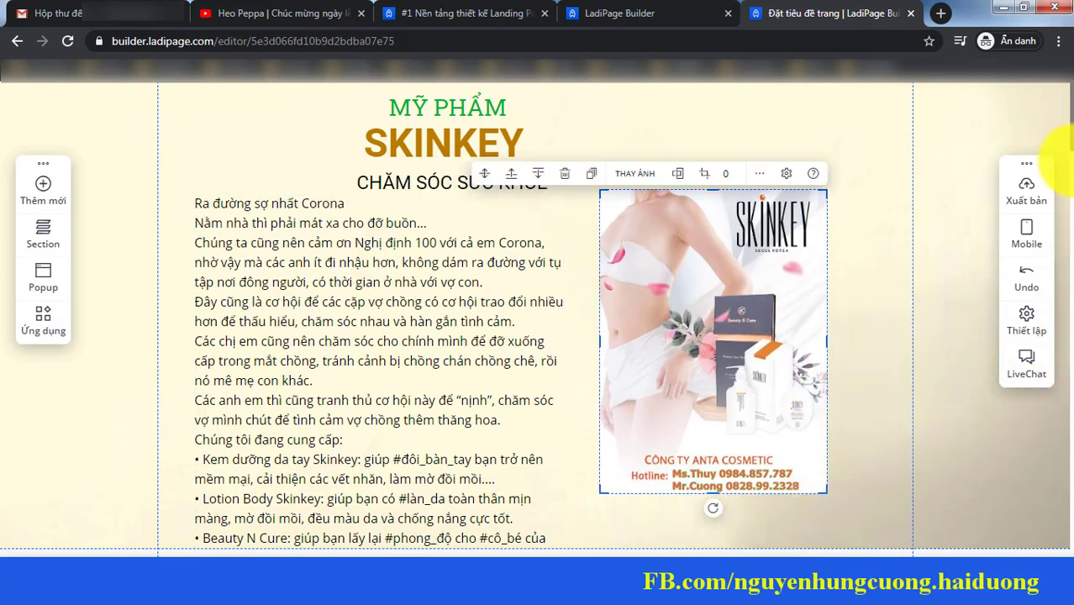
{"action": "left_click_drag", "start_coordinate": [1072, 147], "coordinate": [1071, 154]}
{"action": "left_click_drag", "start_coordinate": [827, 448], "coordinate": [868, 504]}
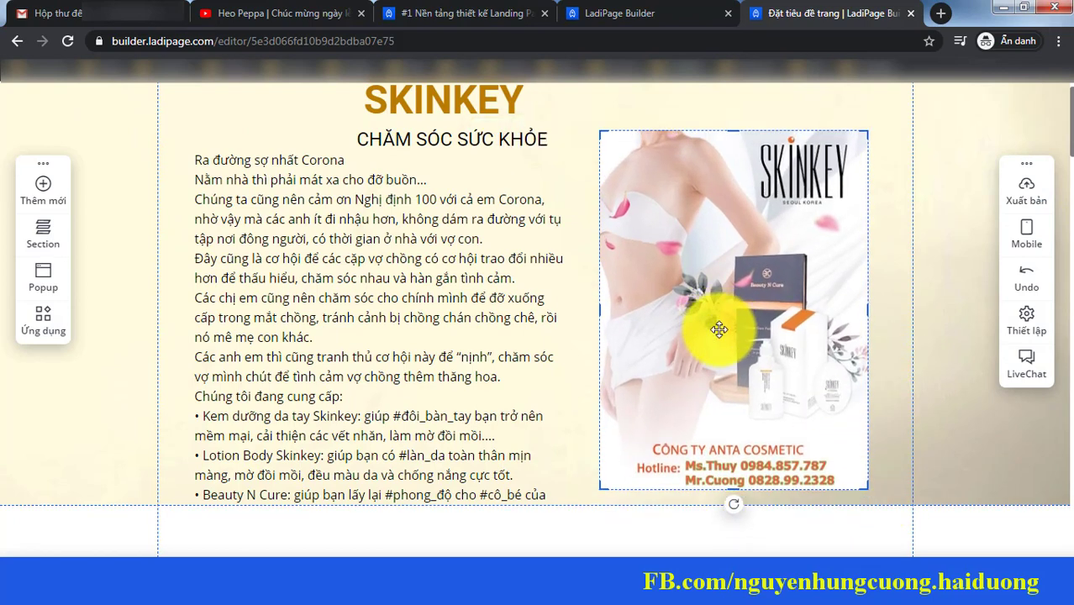
{"action": "left_click_drag", "start_coordinate": [1068, 126], "coordinate": [1068, 210]}
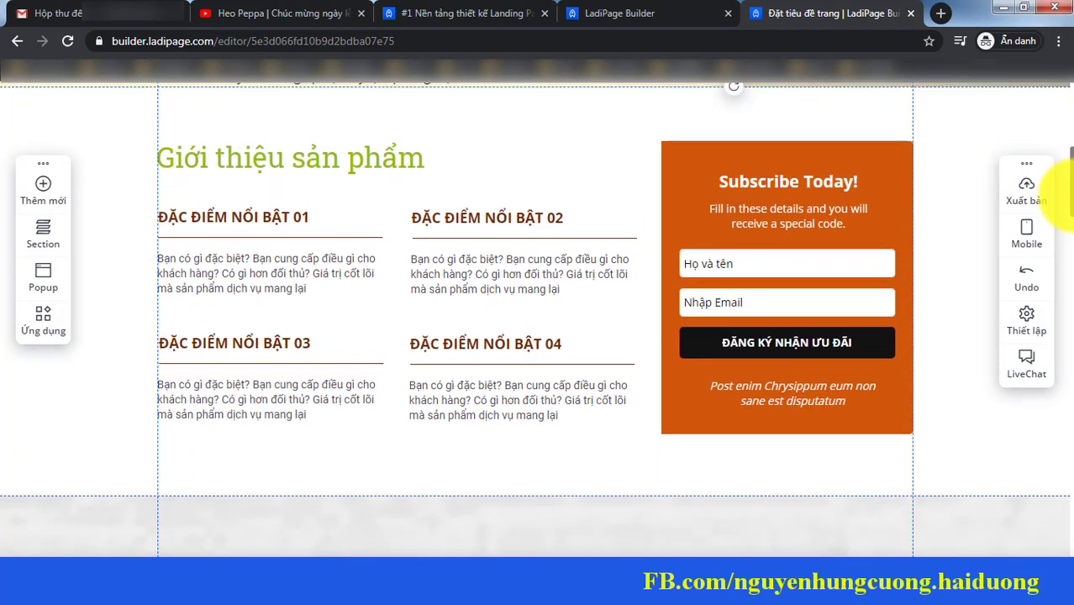
Step: Delete feature blocks 01 through 04 from the Giới thiệu sản phẩm section
{"action": "left_click", "coordinate": [263, 290]}
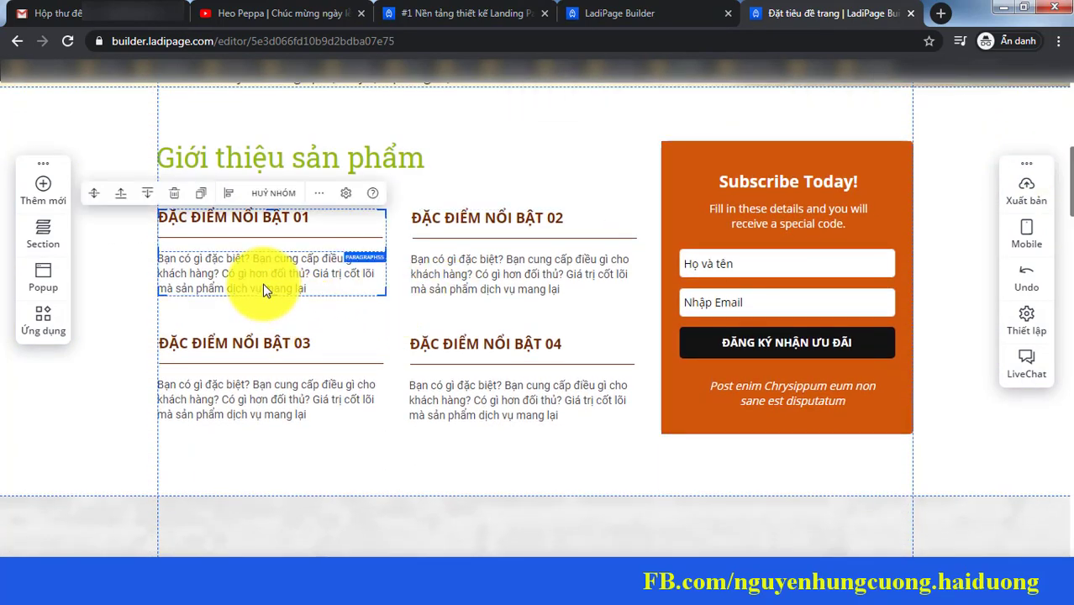
{"action": "left_click_drag", "start_coordinate": [264, 290], "coordinate": [473, 259]}
{"action": "key", "text": "Delete"}
{"action": "left_click", "coordinate": [263, 363]}
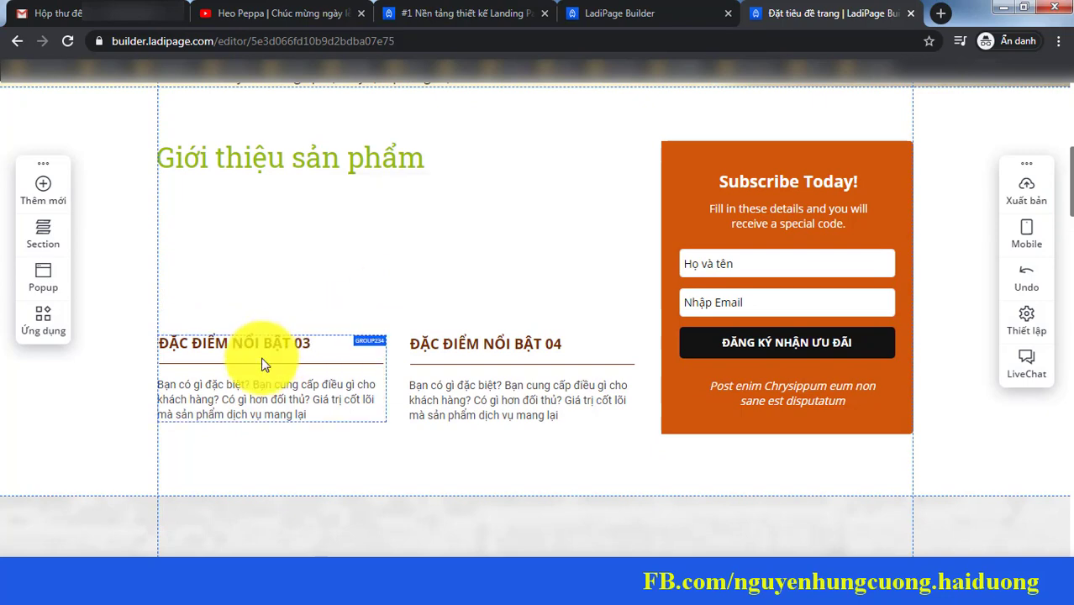
{"action": "key", "text": "Delete"}
{"action": "left_click", "coordinate": [465, 383]}
{"action": "key", "text": "Delete"}
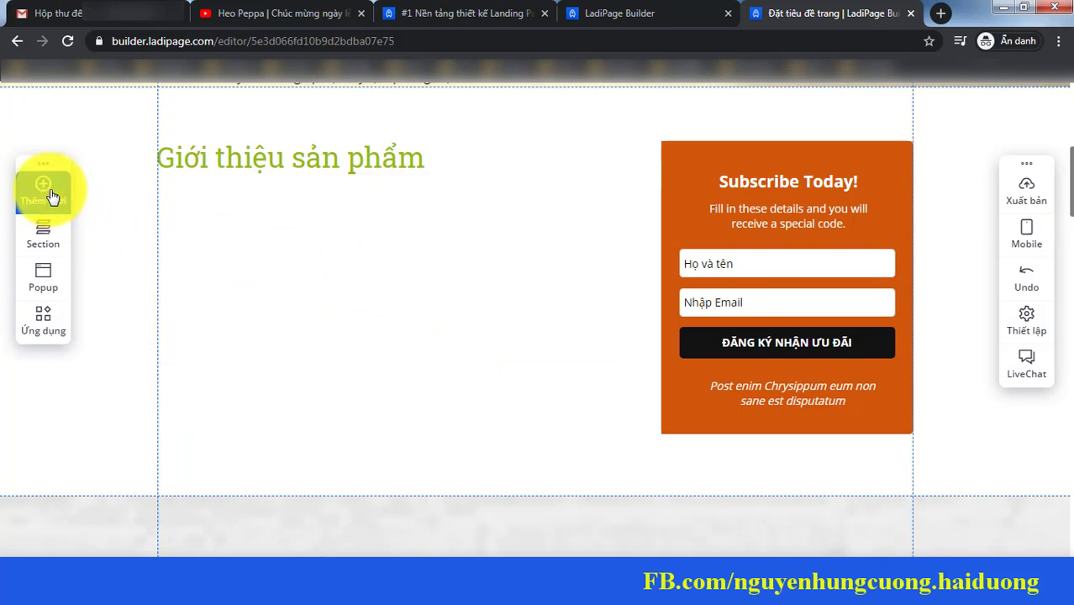
Step: Insert the second product photo and the BODY2.jpg plant photo from the image library
{"action": "left_click", "coordinate": [52, 196]}
{"action": "left_click", "coordinate": [122, 205]}
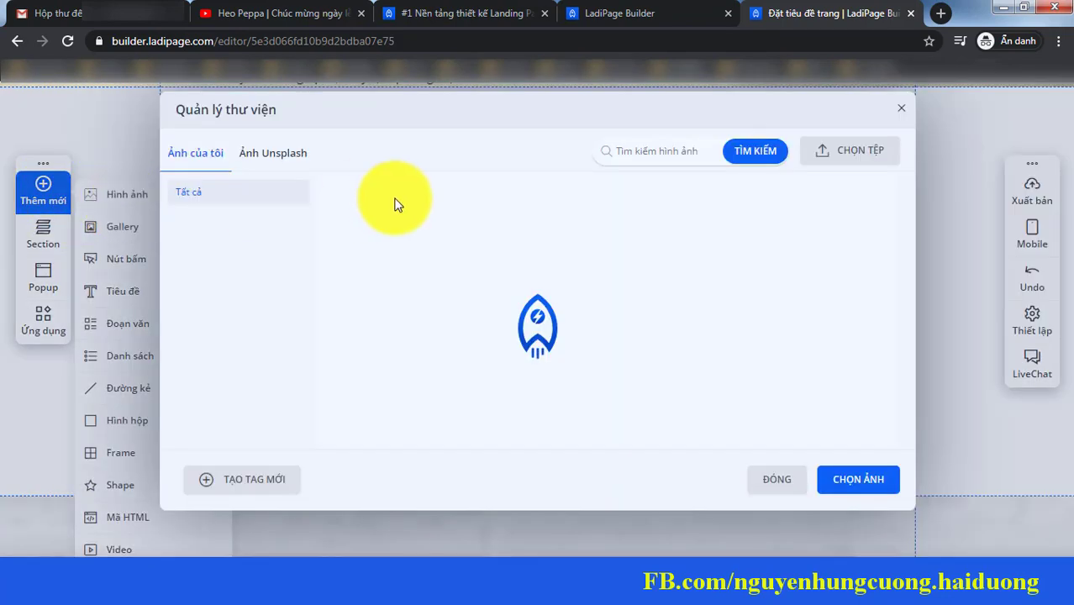
{"action": "left_click", "coordinate": [491, 245]}
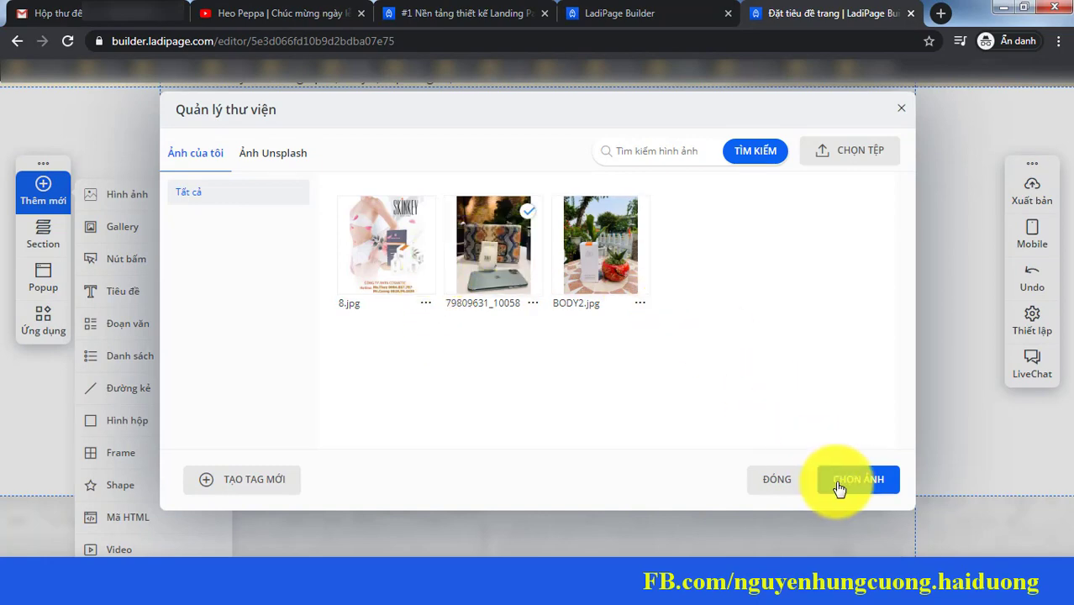
{"action": "left_click", "coordinate": [840, 485]}
{"action": "left_click", "coordinate": [46, 191]}
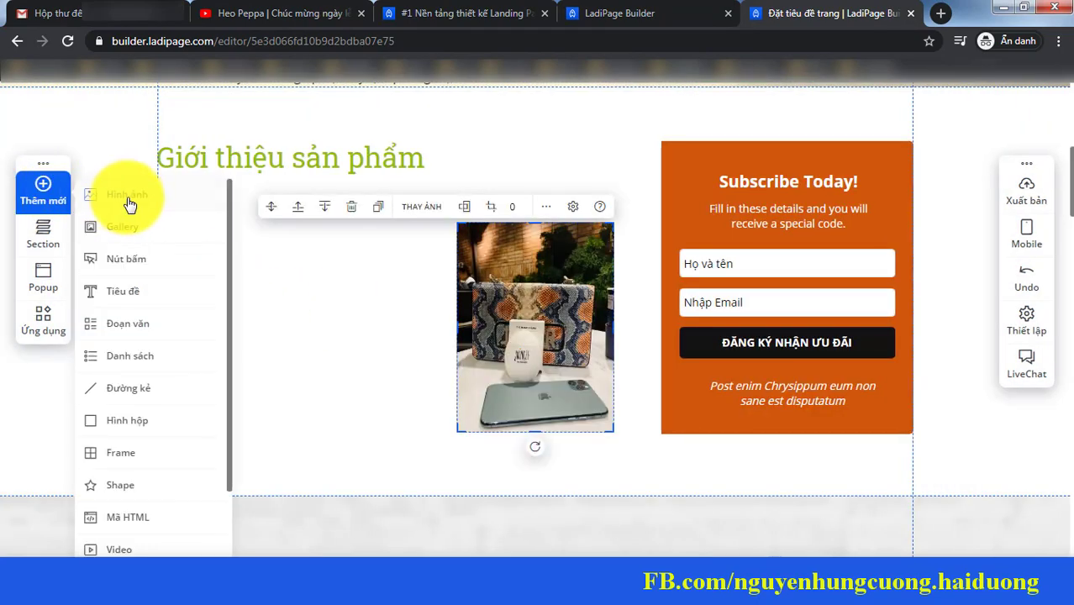
{"action": "left_click", "coordinate": [142, 205]}
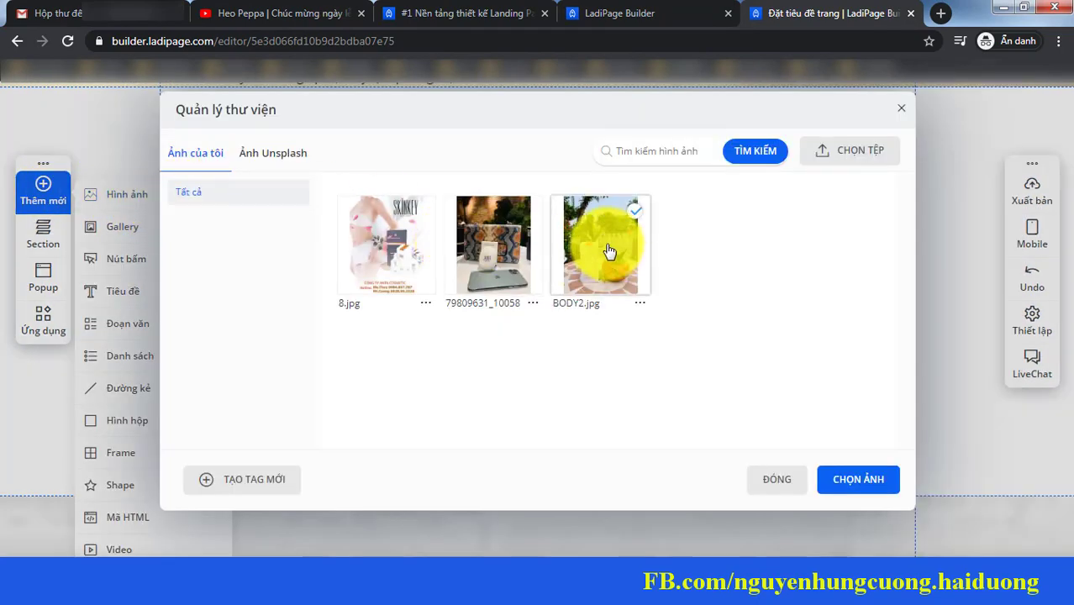
{"action": "left_click", "coordinate": [862, 487]}
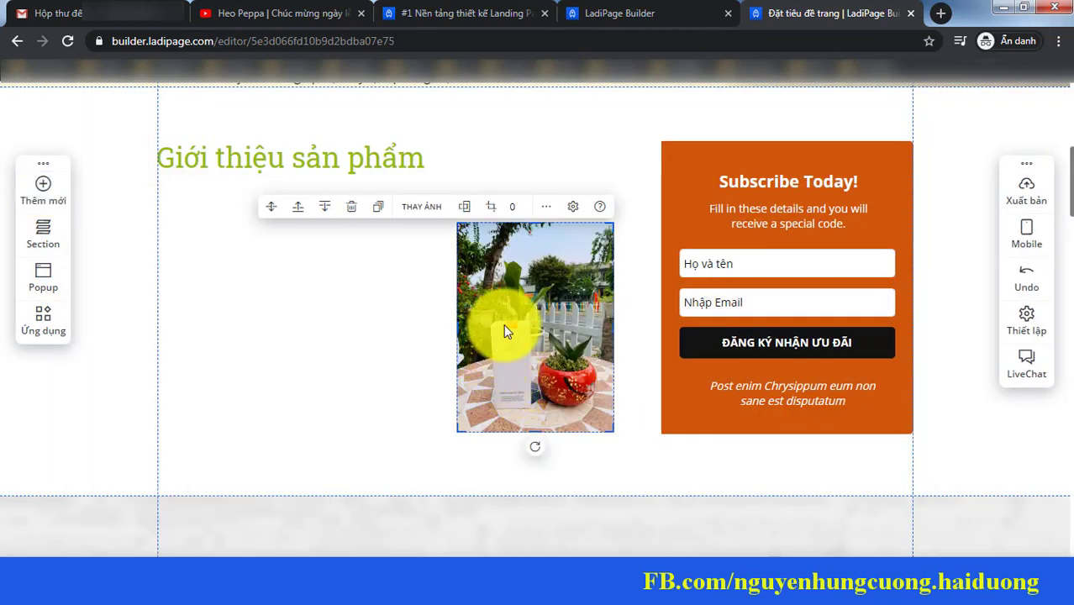
Step: Place the plant photo on the left and the enlarged bag photo beside it
{"action": "left_click_drag", "start_coordinate": [504, 332], "coordinate": [242, 298]}
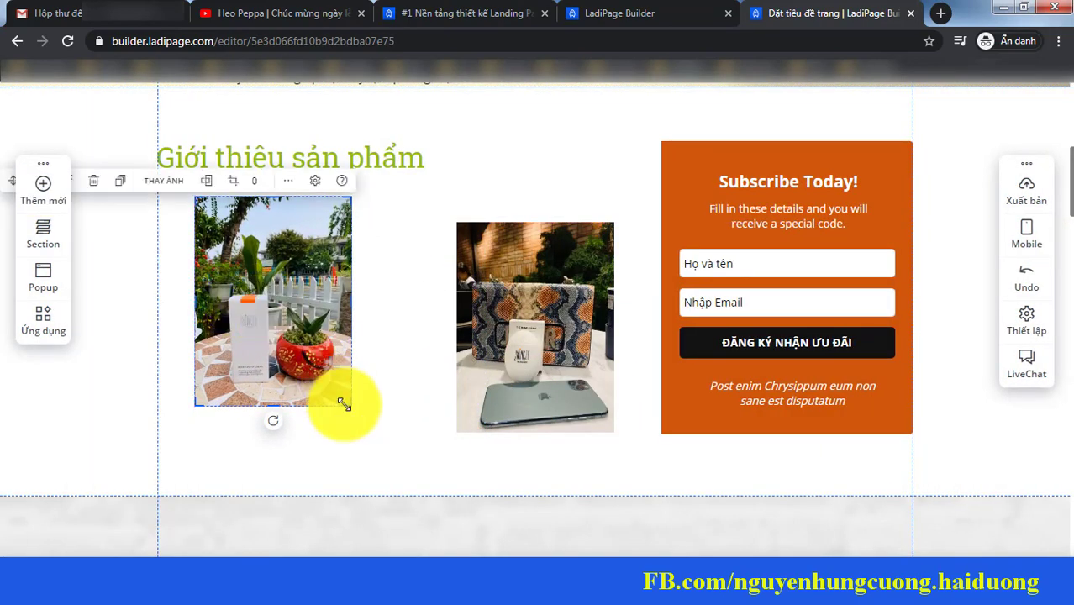
{"action": "left_click_drag", "start_coordinate": [344, 405], "coordinate": [391, 459]}
{"action": "left_click", "coordinate": [492, 262]}
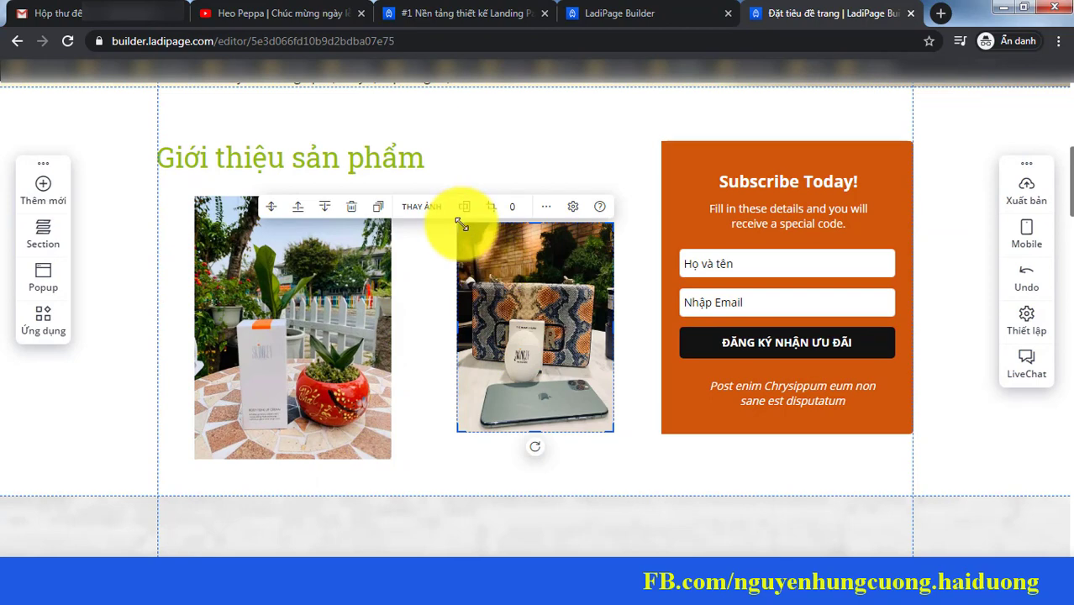
{"action": "left_click", "coordinate": [633, 473]}
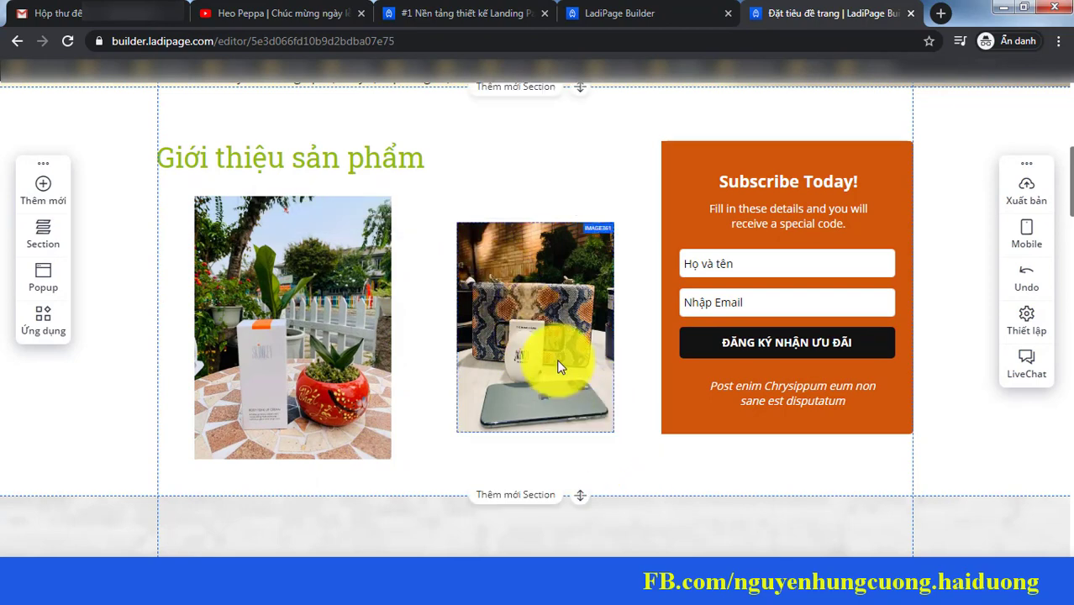
{"action": "left_click", "coordinate": [504, 307]}
{"action": "left_click_drag", "start_coordinate": [459, 229], "coordinate": [438, 199]}
{"action": "left_click_drag", "start_coordinate": [617, 431], "coordinate": [632, 457]}
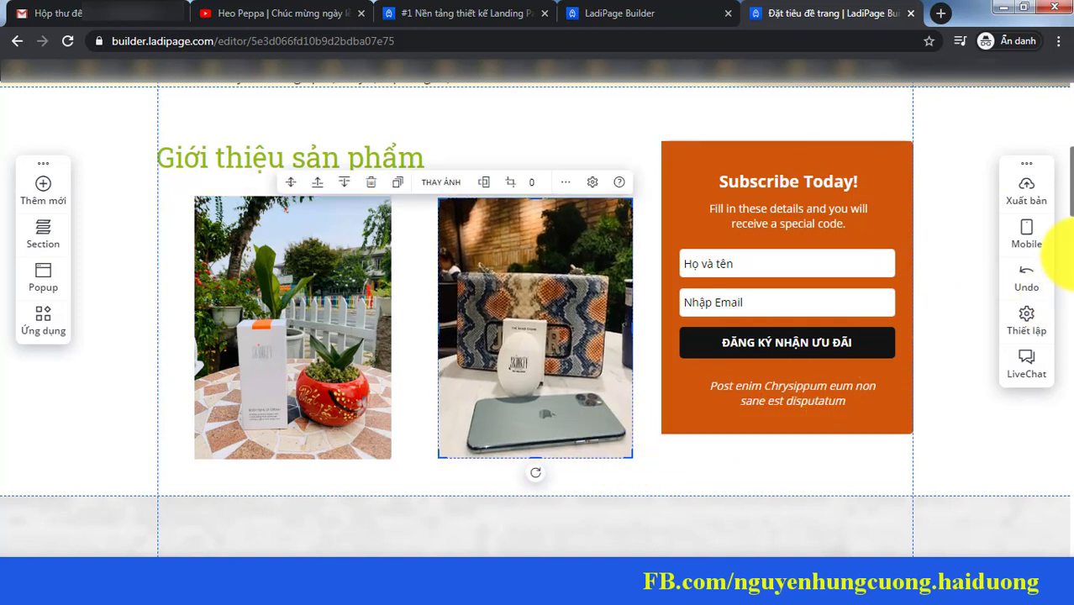
{"action": "left_click", "coordinate": [288, 260]}
{"action": "left_click_drag", "start_coordinate": [289, 260], "coordinate": [274, 262]}
{"action": "left_click_drag", "start_coordinate": [497, 293], "coordinate": [471, 293]}
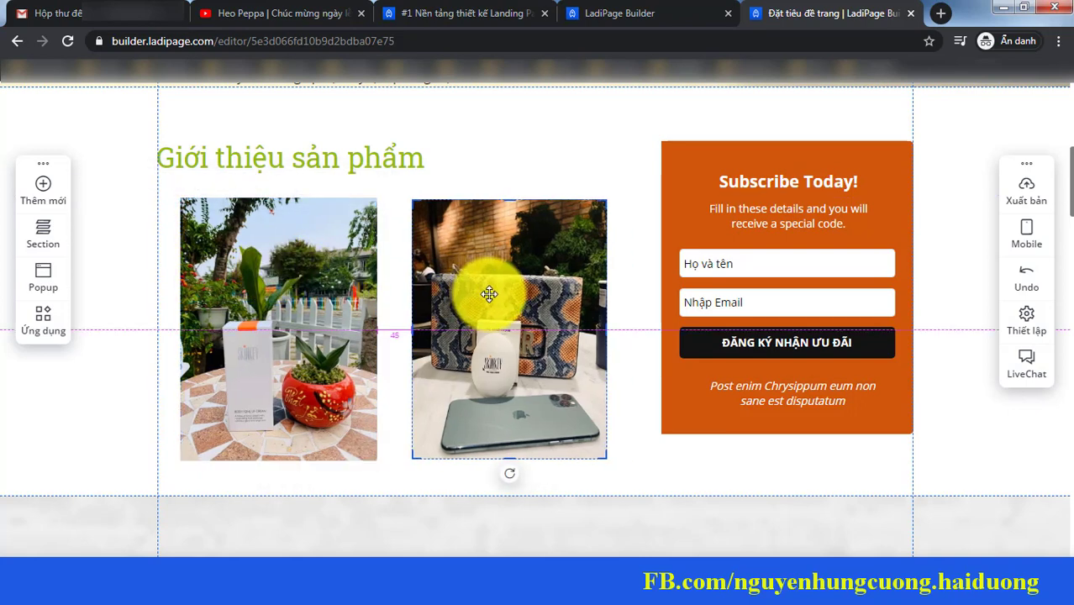
Step: Delete the orange background shape and then the whole Subscribe Today form group
{"action": "left_click", "coordinate": [745, 220]}
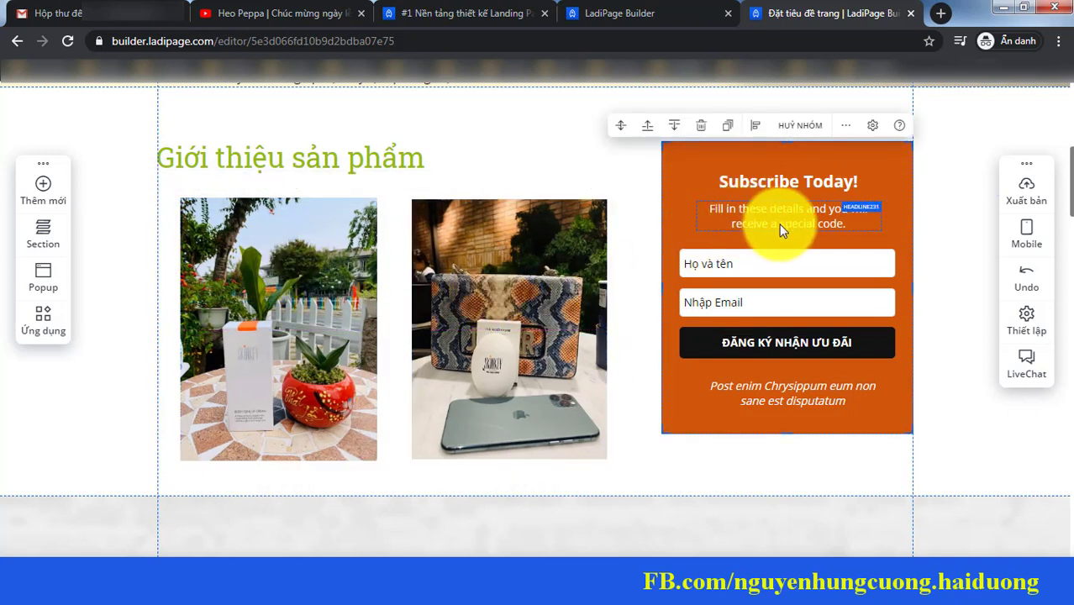
{"action": "left_click", "coordinate": [680, 209]}
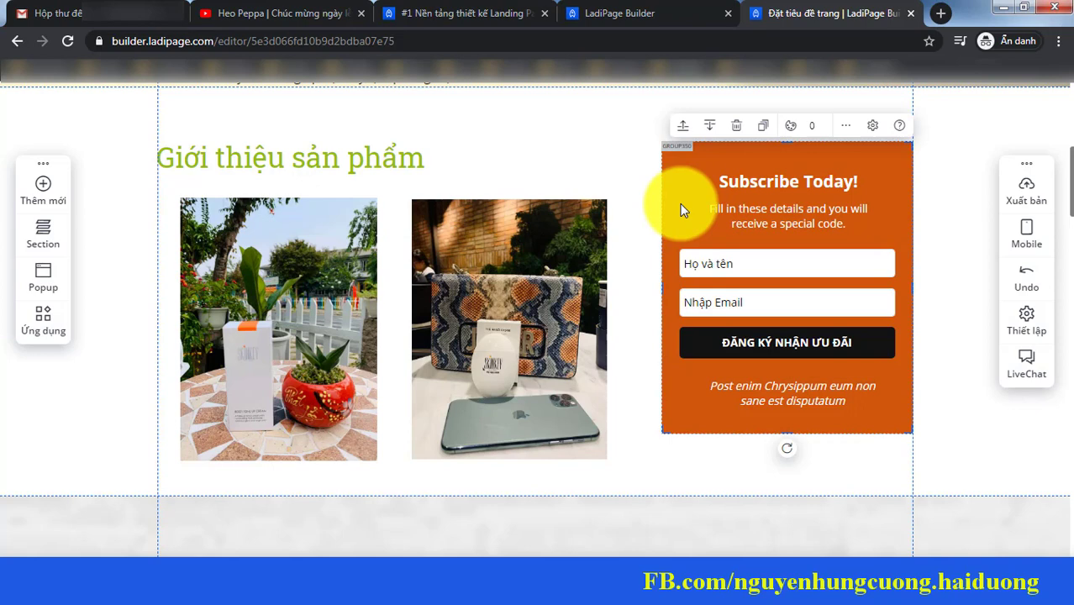
{"action": "key", "text": "Delete"}
{"action": "left_click", "coordinate": [694, 237]}
{"action": "double_click", "coordinate": [775, 397]}
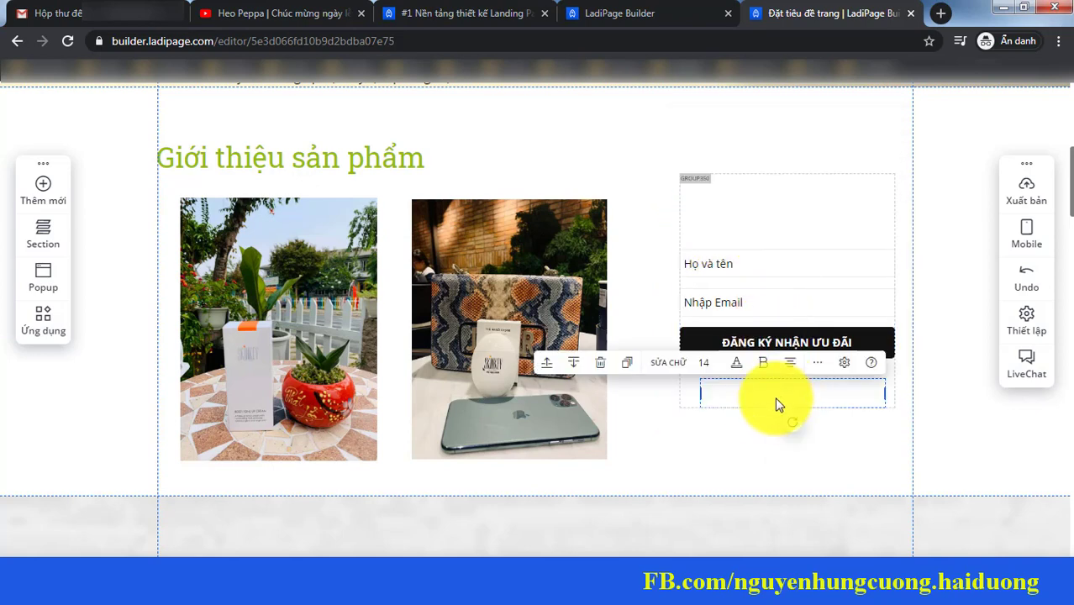
{"action": "left_click_drag", "start_coordinate": [775, 397], "coordinate": [763, 209]}
{"action": "left_click", "coordinate": [784, 185]}
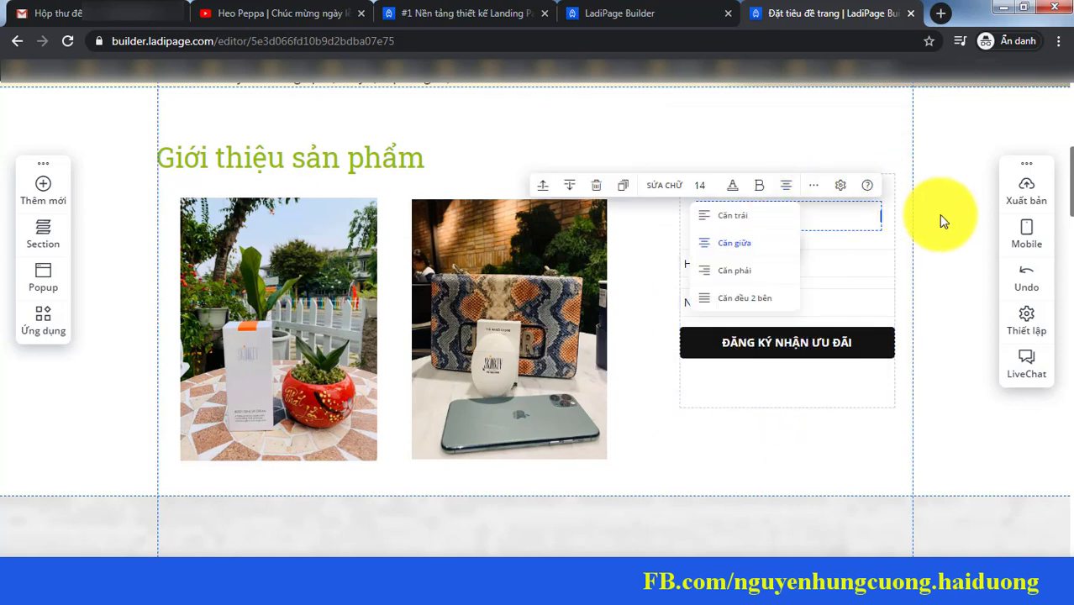
{"action": "left_click", "coordinate": [927, 227]}
{"action": "left_click", "coordinate": [874, 255]}
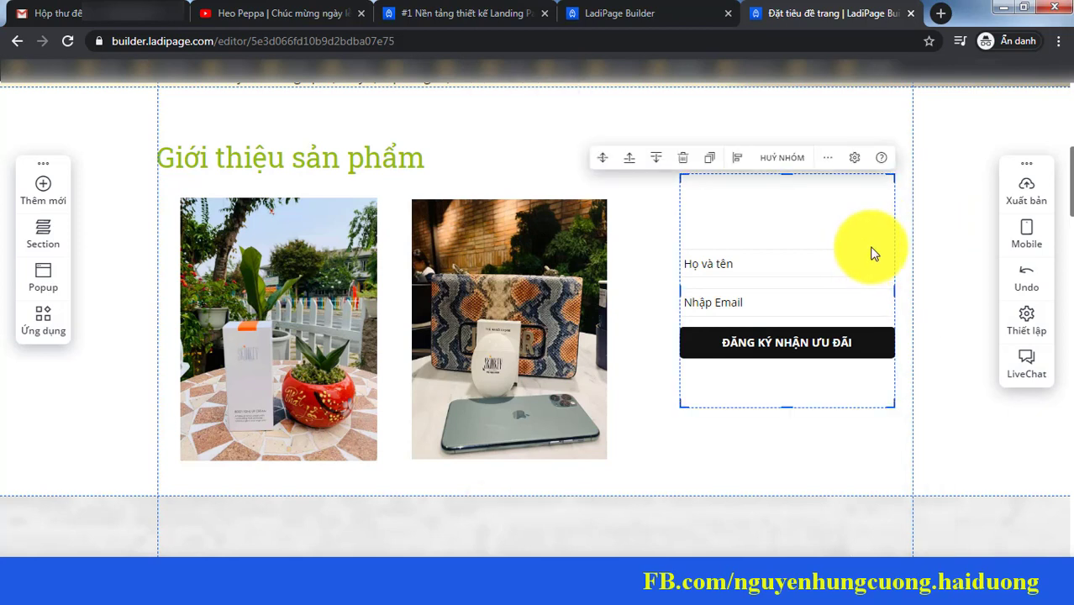
{"action": "left_click", "coordinate": [685, 162]}
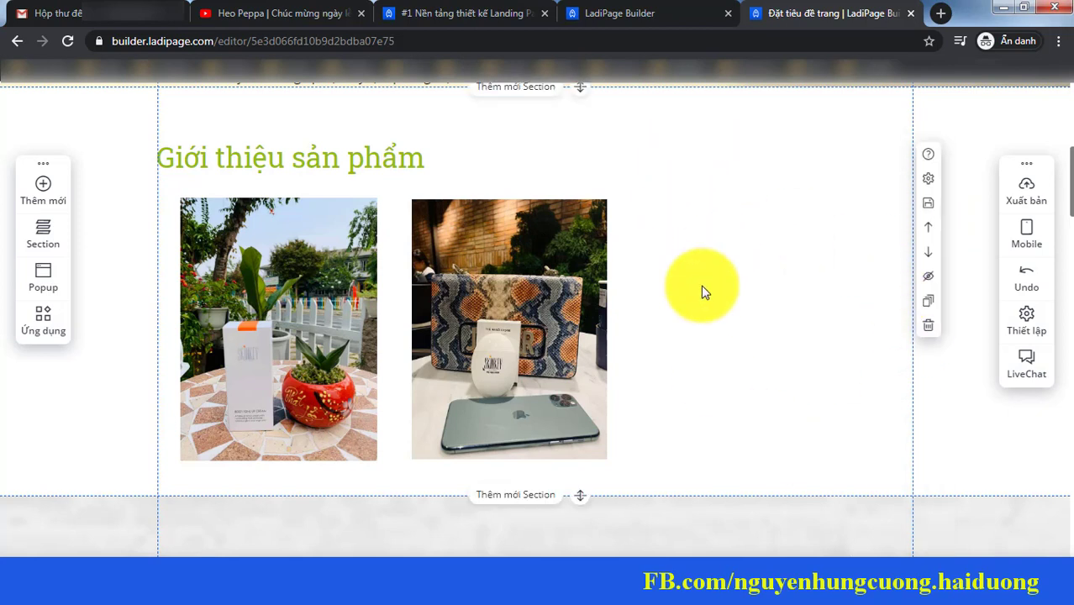
Step: Add a video element to the right of the bag photo, sized about 354x199
{"action": "left_click", "coordinate": [51, 196]}
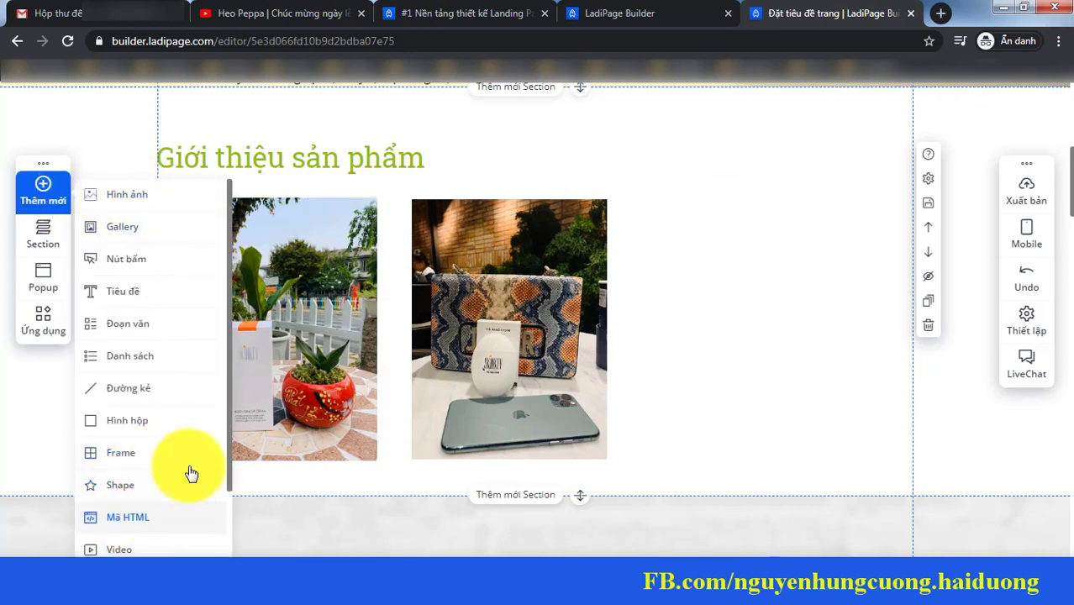
{"action": "left_click", "coordinate": [118, 551]}
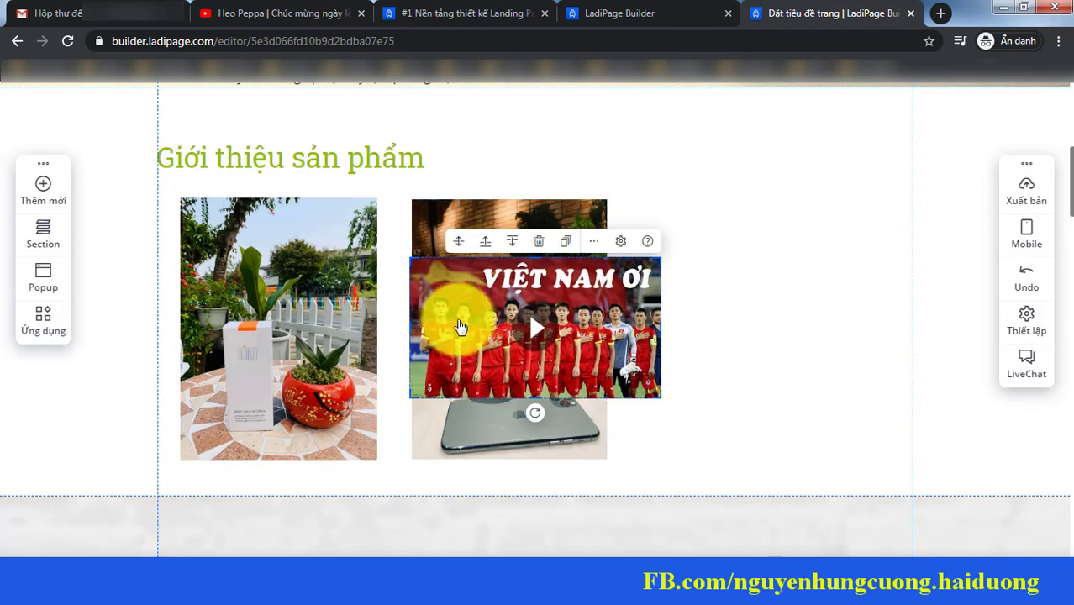
{"action": "left_click_drag", "start_coordinate": [461, 316], "coordinate": [680, 257]}
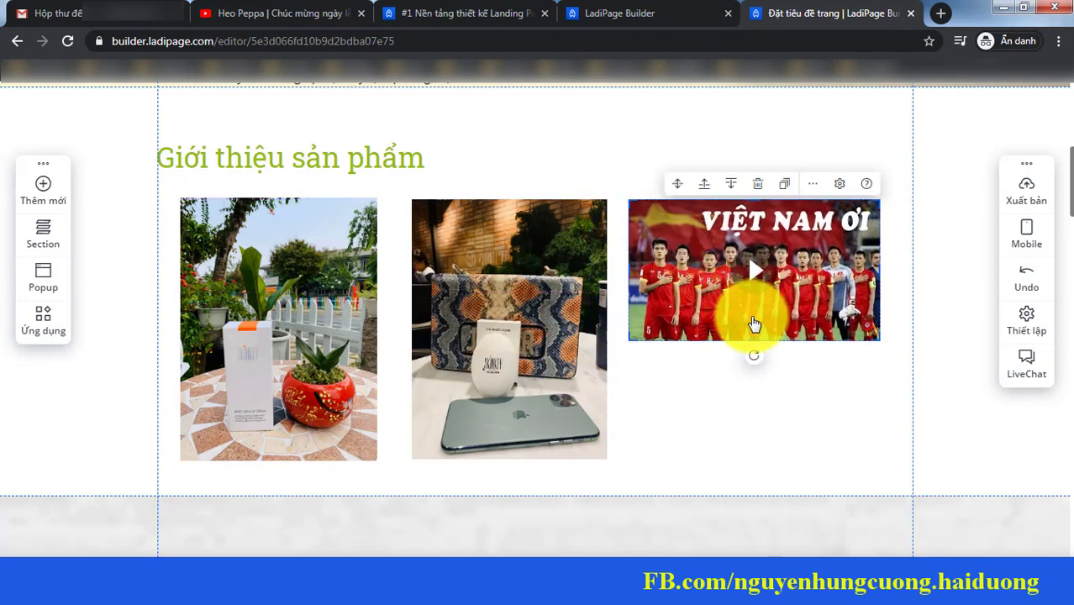
{"action": "left_click_drag", "start_coordinate": [877, 342], "coordinate": [807, 352]}
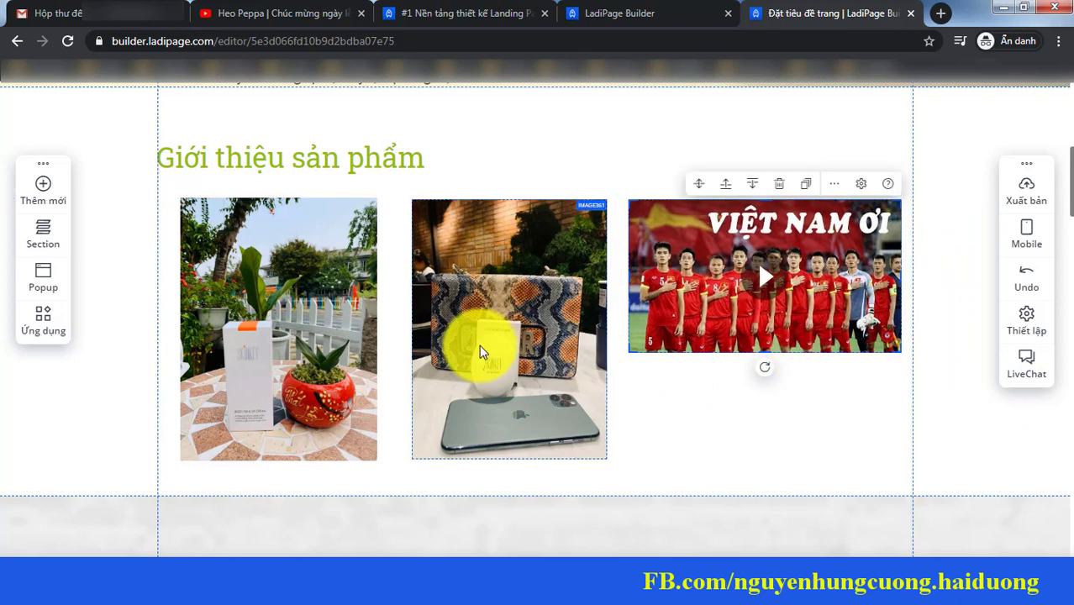
Step: Shrink the plant and bag photos and top-align them side by side under the heading
{"action": "left_click", "coordinate": [194, 224]}
{"action": "left_click_drag", "start_coordinate": [185, 201], "coordinate": [225, 258]}
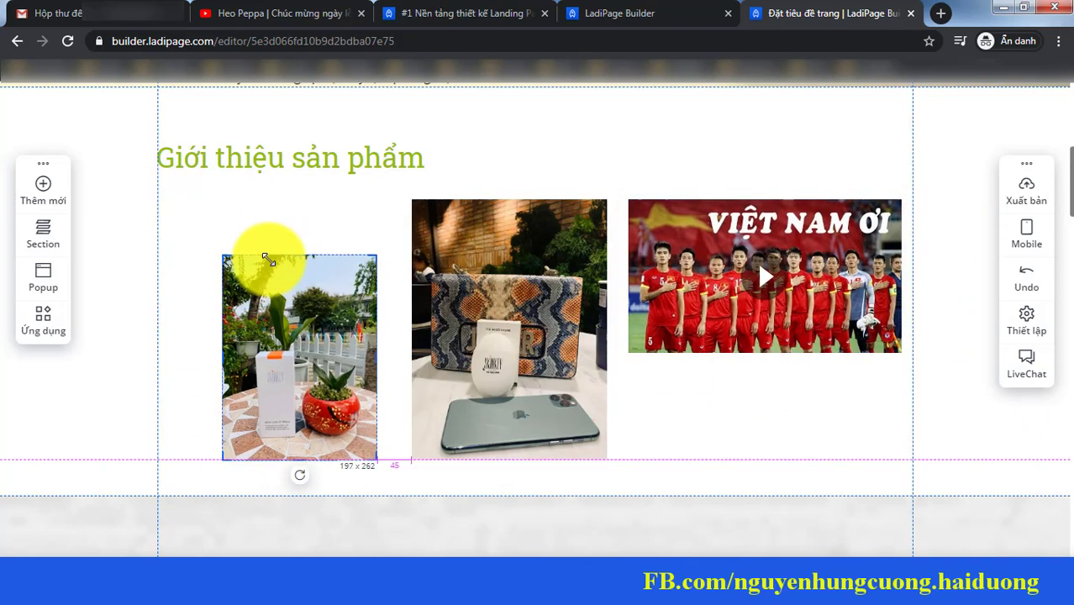
{"action": "left_click_drag", "start_coordinate": [283, 283], "coordinate": [236, 209]}
{"action": "left_click", "coordinate": [451, 278]}
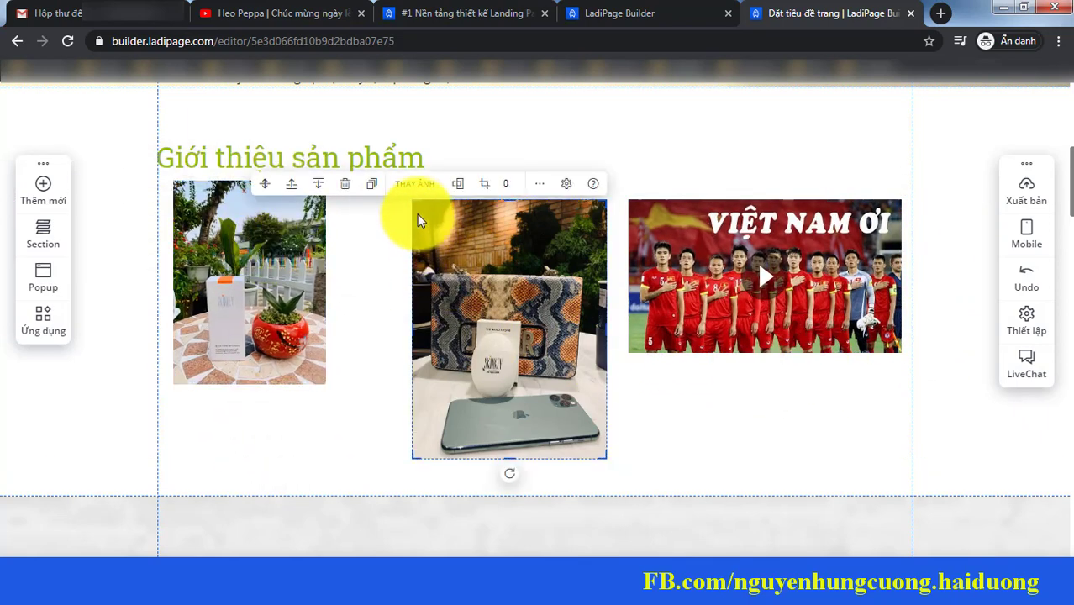
{"action": "left_click_drag", "start_coordinate": [413, 204], "coordinate": [440, 236]}
{"action": "left_click_drag", "start_coordinate": [501, 321], "coordinate": [406, 269]}
{"action": "left_click_drag", "start_coordinate": [352, 192], "coordinate": [364, 209]}
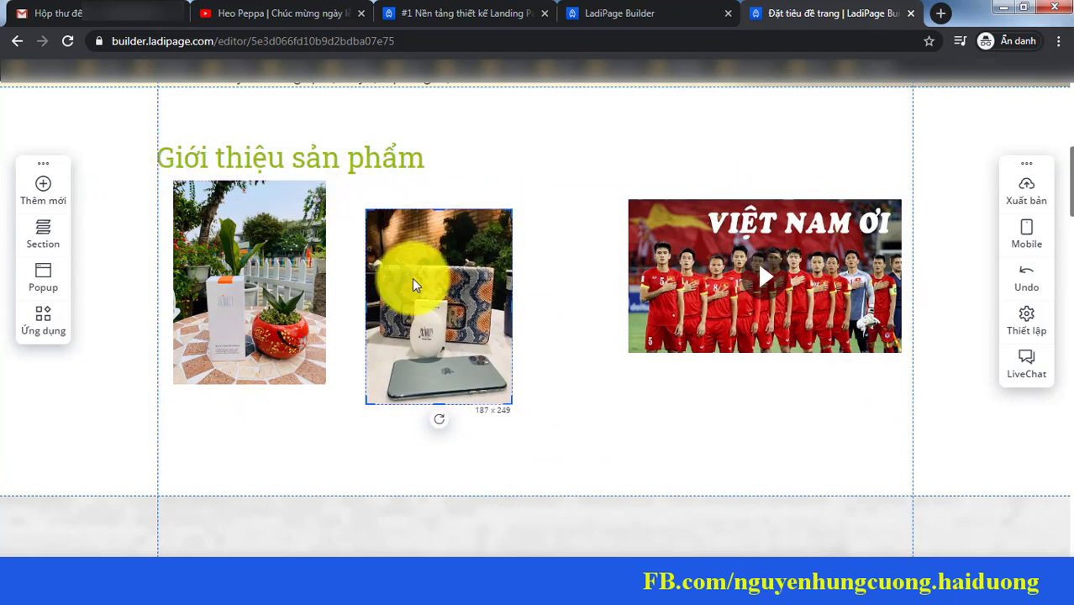
{"action": "left_click_drag", "start_coordinate": [413, 281], "coordinate": [401, 274]}
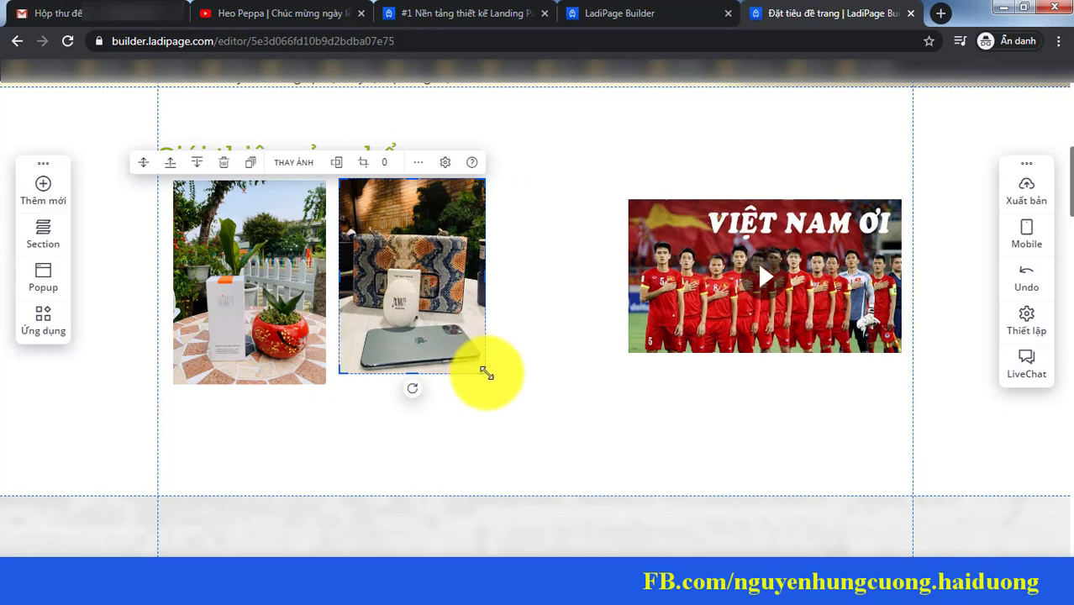
{"action": "left_click_drag", "start_coordinate": [487, 373], "coordinate": [494, 385]}
Step: Move the video closer to the photos and enlarge it
{"action": "left_click", "coordinate": [695, 264]}
{"action": "left_click_drag", "start_coordinate": [696, 264], "coordinate": [611, 251]}
{"action": "left_click_drag", "start_coordinate": [815, 343], "coordinate": [835, 376]}
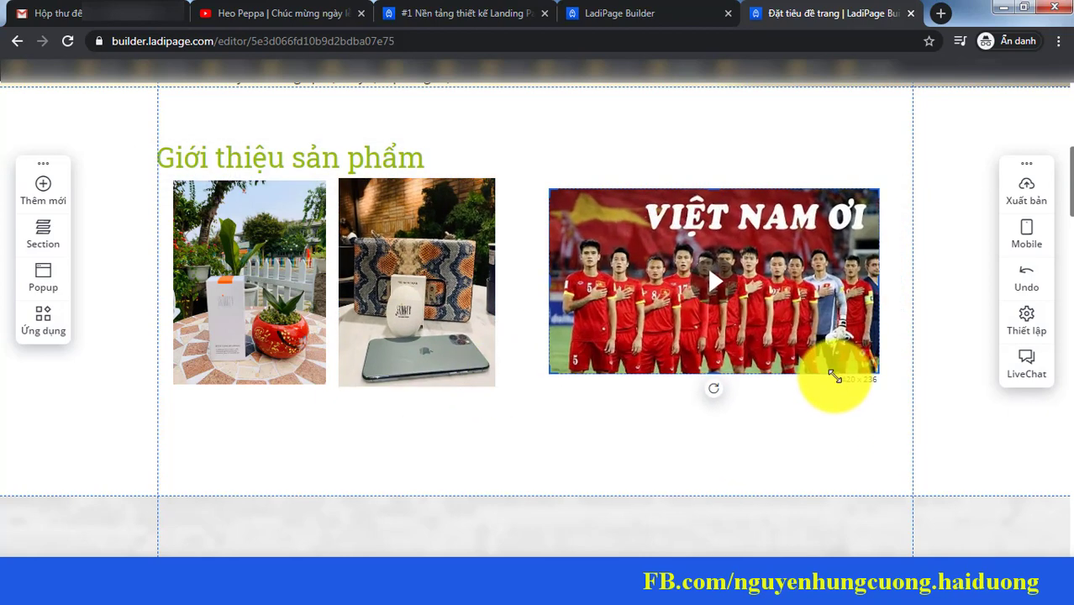
{"action": "left_click_drag", "start_coordinate": [762, 306], "coordinate": [761, 317]}
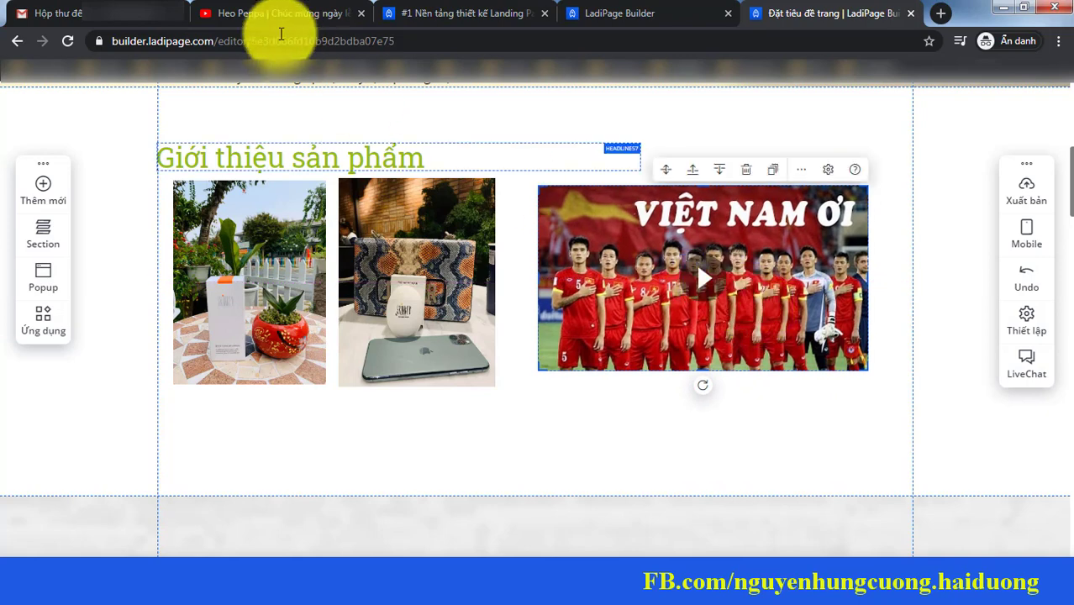
Step: Copy the address of the Peppa Pig YouTube video from the browser
{"action": "left_click", "coordinate": [244, 12]}
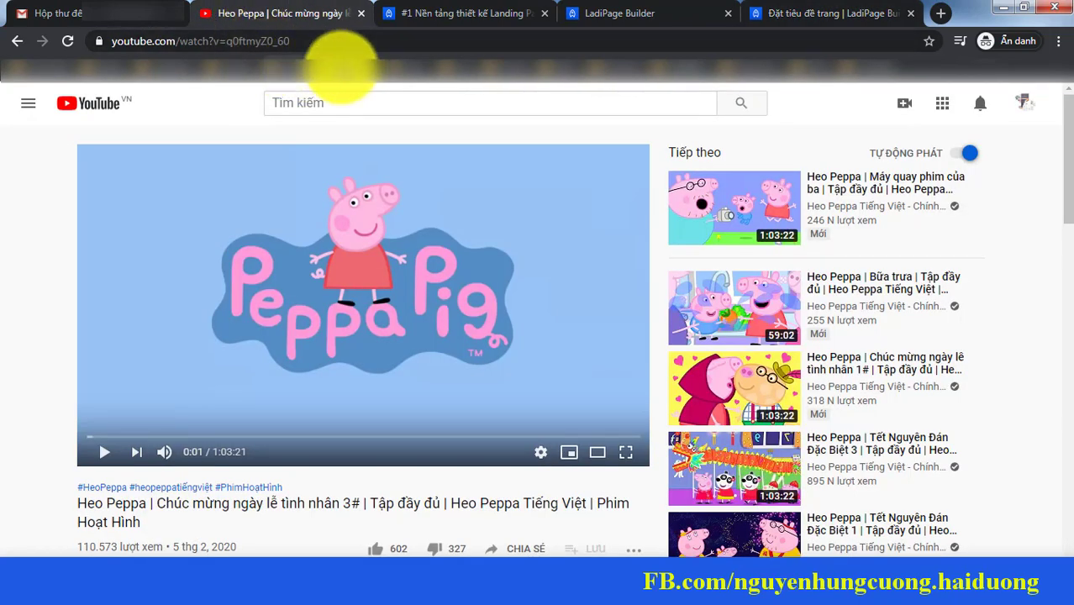
{"action": "right_click", "coordinate": [317, 42]}
{"action": "left_click", "coordinate": [352, 96]}
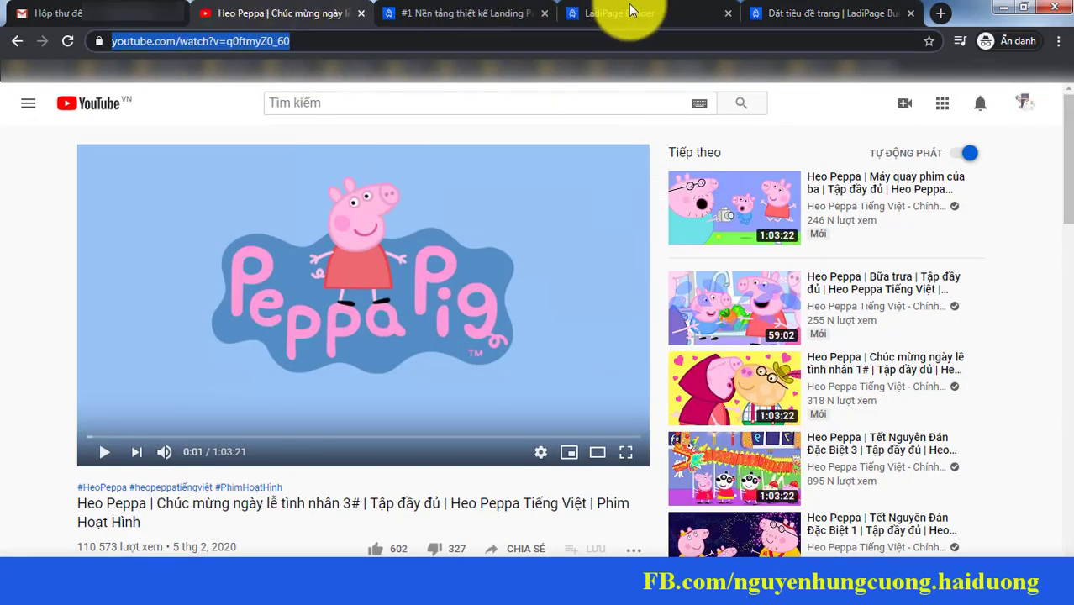
Step: Replace the video block's link with the copied Peppa Pig URL and close its settings
{"action": "left_click", "coordinate": [780, 13]}
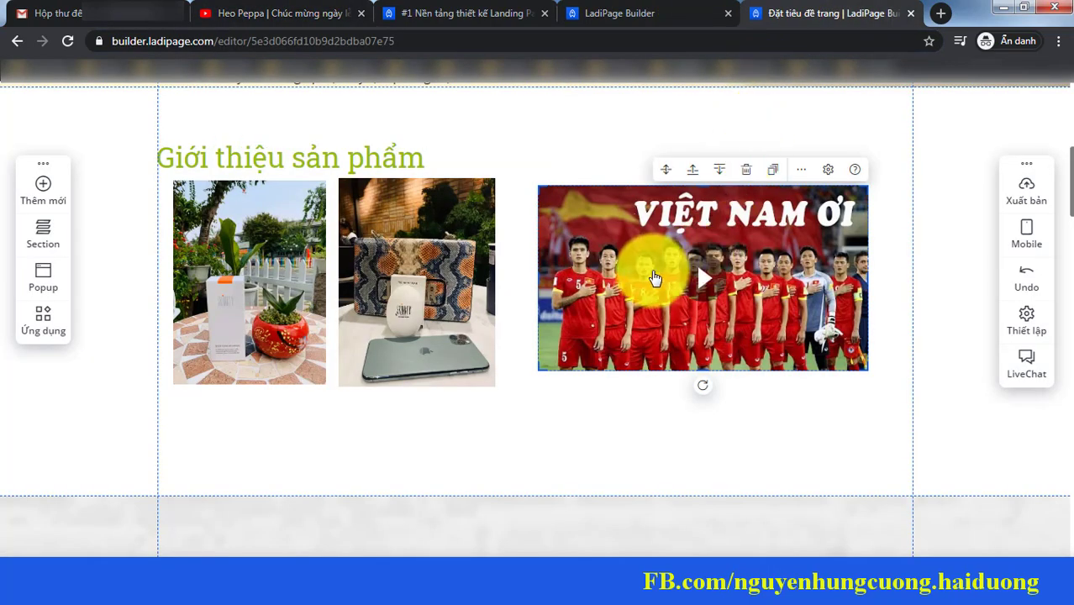
{"action": "left_click", "coordinate": [831, 178]}
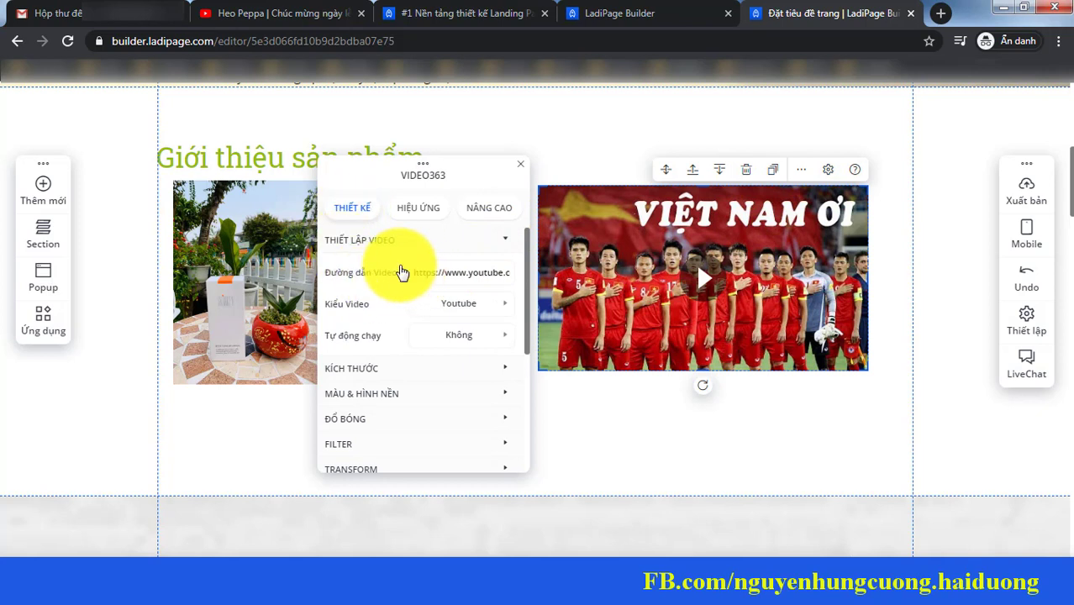
{"action": "triple_click", "coordinate": [415, 275]}
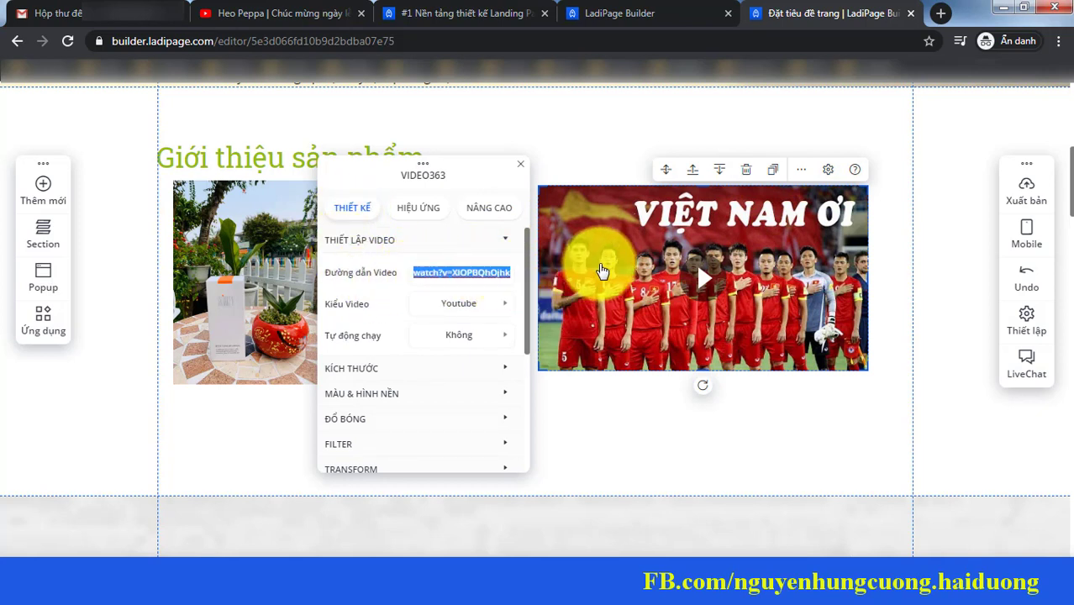
{"action": "key", "text": "ctrl+v"}
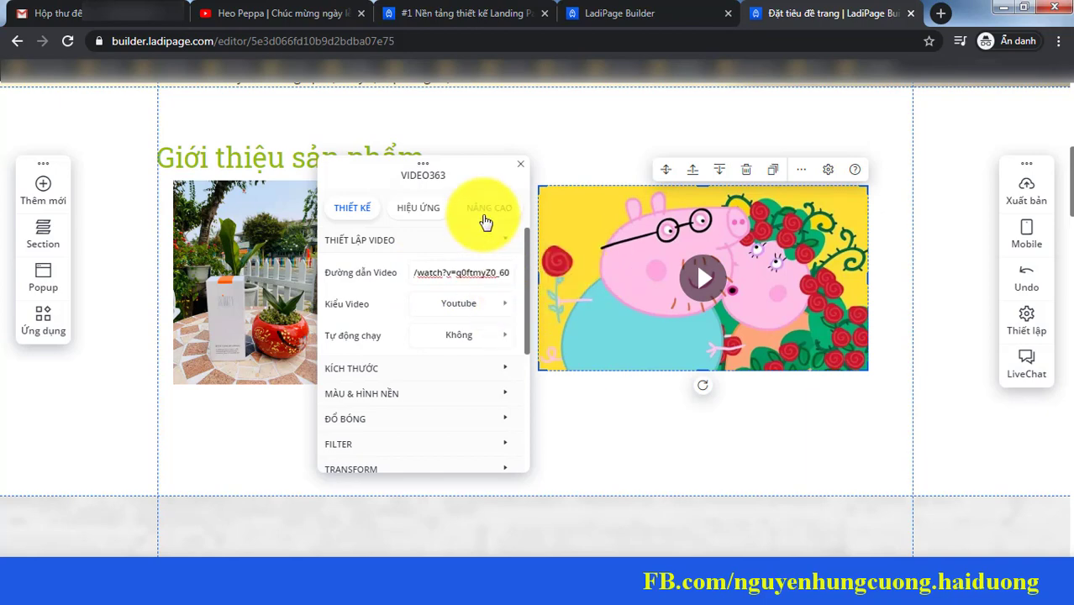
{"action": "left_click", "coordinate": [519, 170]}
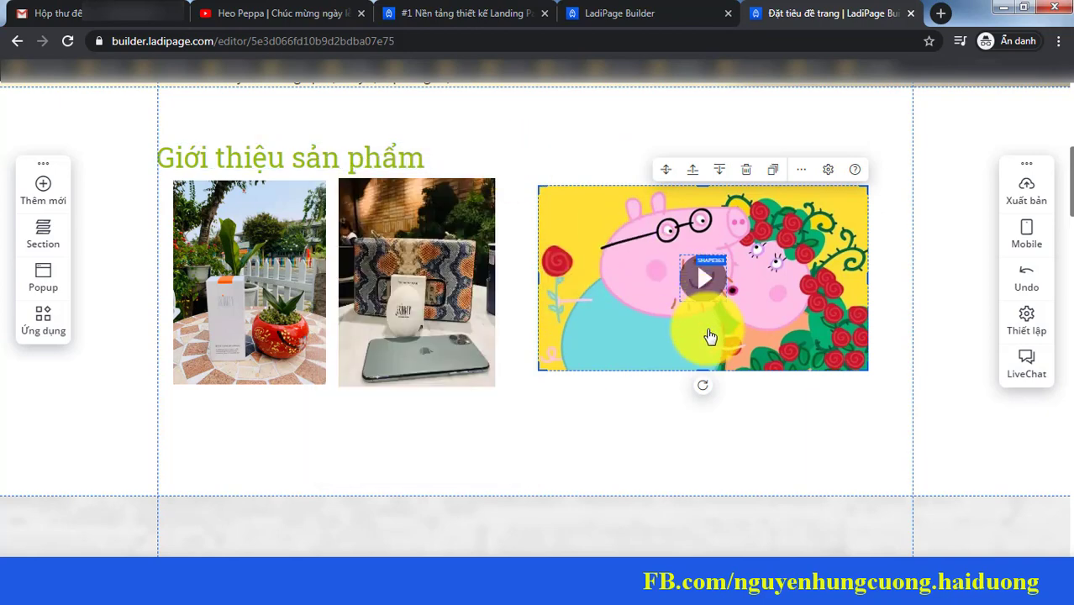
{"action": "left_click_drag", "start_coordinate": [1069, 192], "coordinate": [1068, 121]}
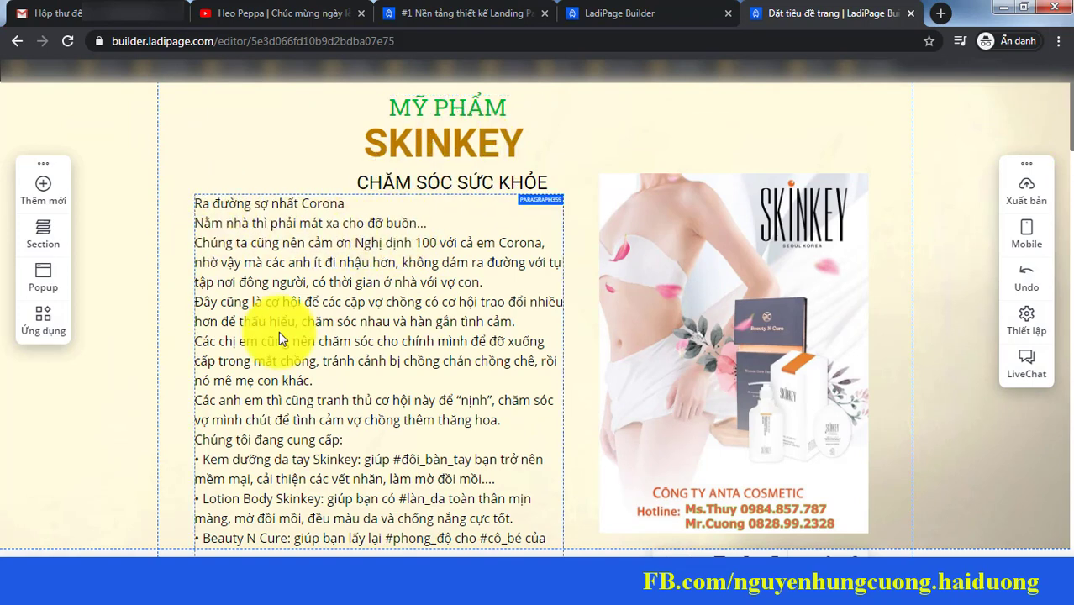
{"action": "scroll", "coordinate": [1061, 109], "scroll_direction": "down", "scroll_amount": 1}
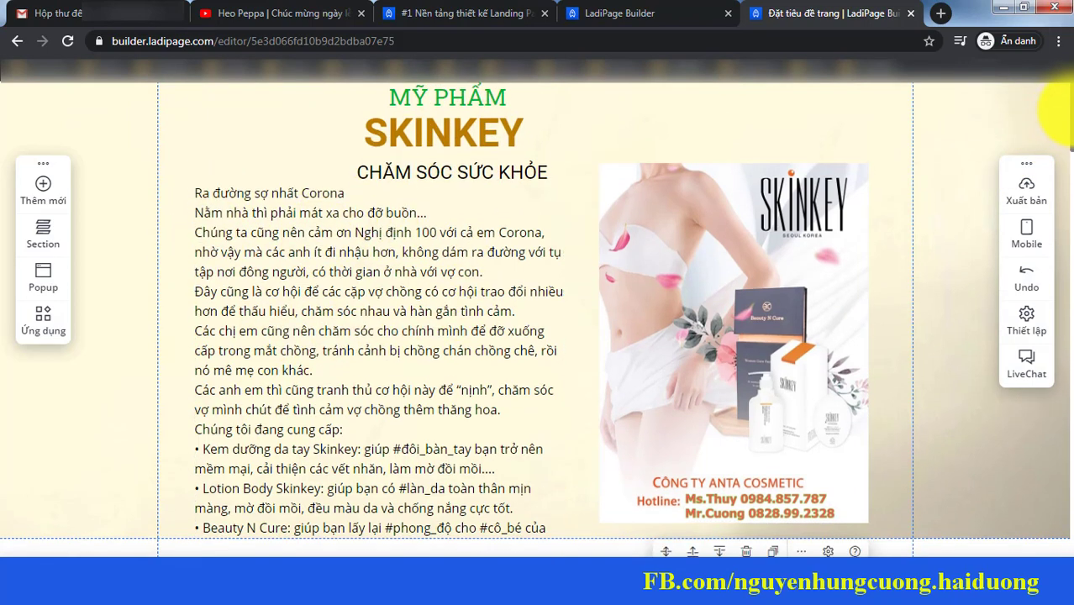
{"action": "scroll", "coordinate": [1061, 110], "scroll_direction": "down", "scroll_amount": 2}
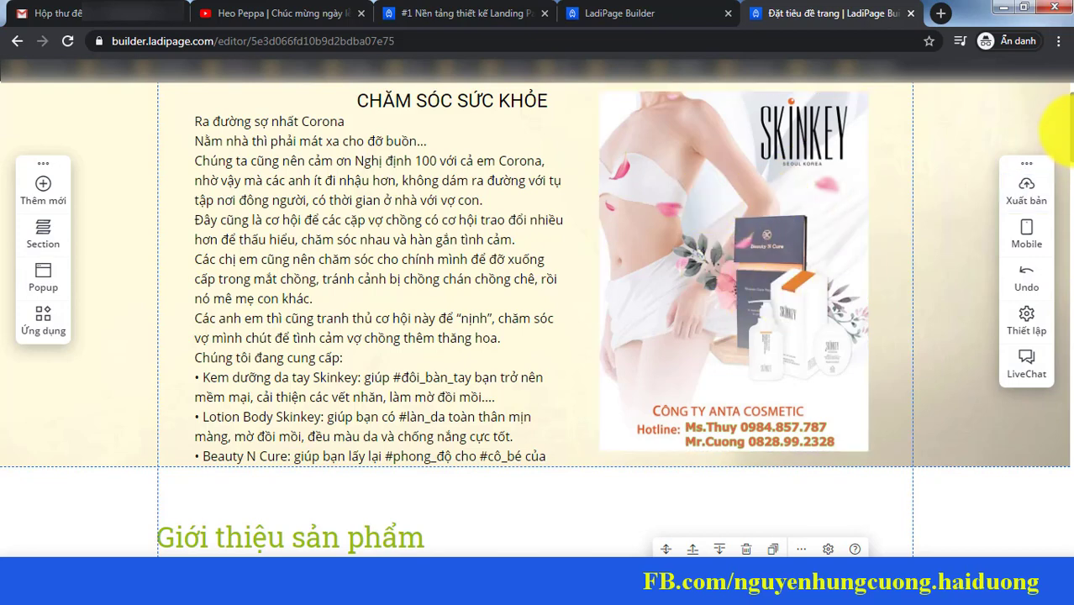
{"action": "scroll", "coordinate": [1055, 168], "scroll_direction": "down", "scroll_amount": 4}
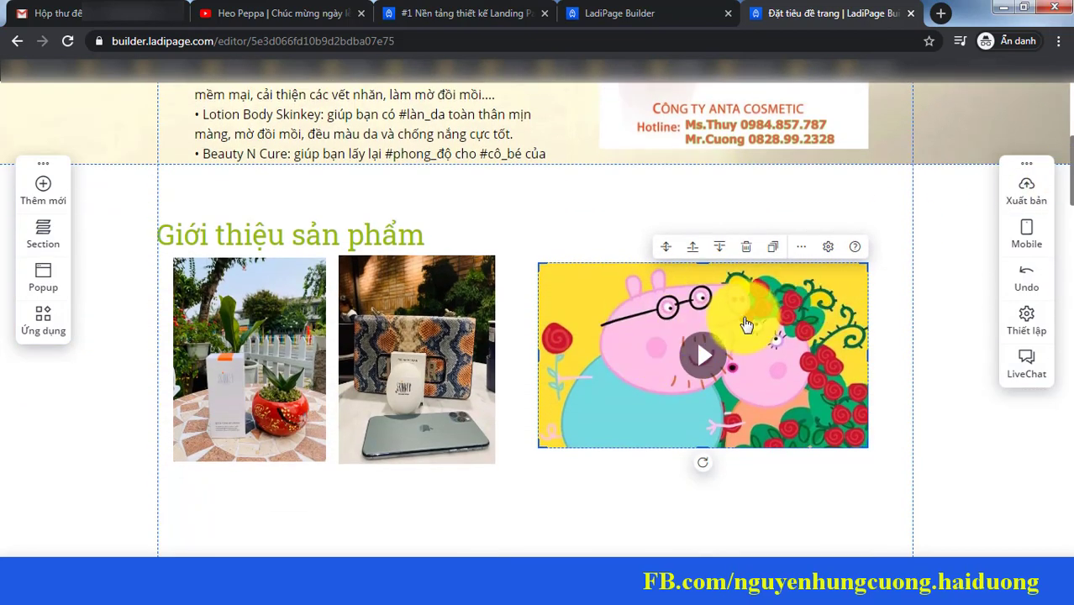
{"action": "scroll", "coordinate": [1061, 164], "scroll_direction": "up", "scroll_amount": 3}
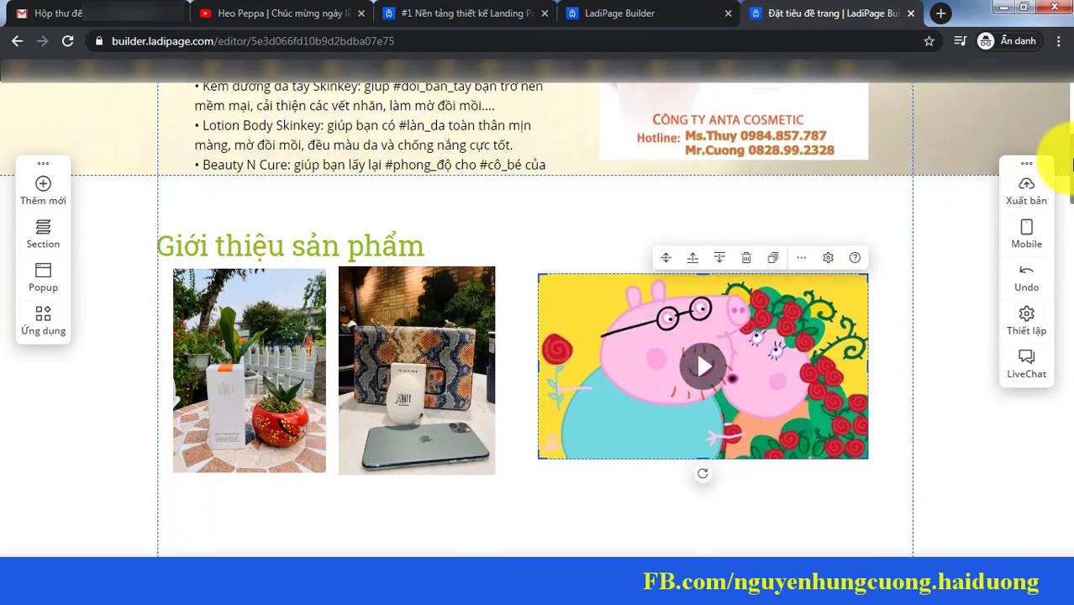
{"action": "scroll", "coordinate": [1061, 126], "scroll_direction": "up", "scroll_amount": 3}
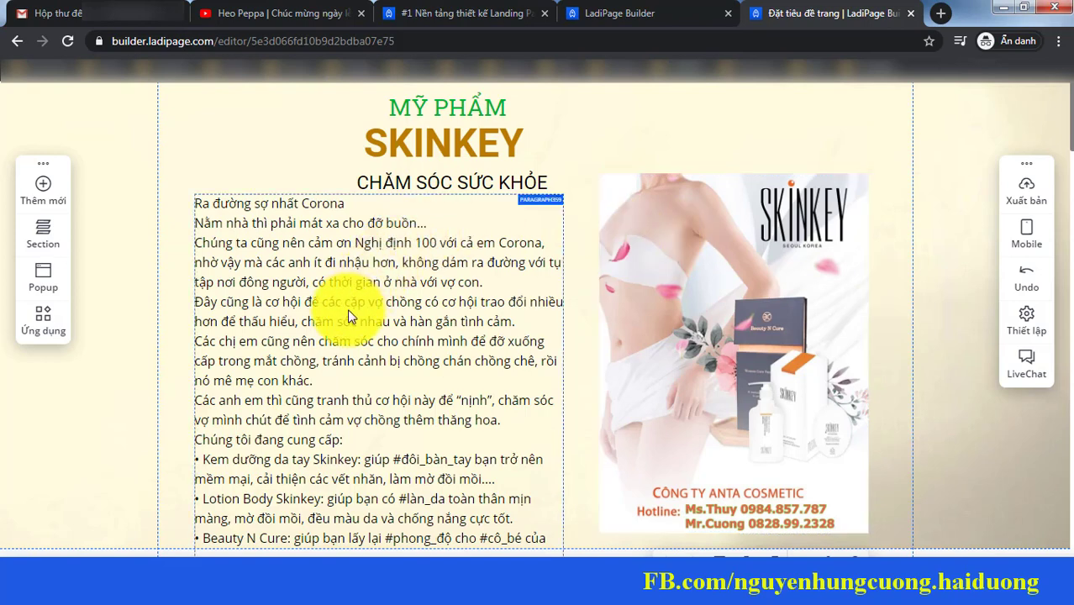
Step: Preview the landing page and scroll its mobile layout with the poster above the sales text
{"action": "mouse_move", "coordinate": [1029, 189]}
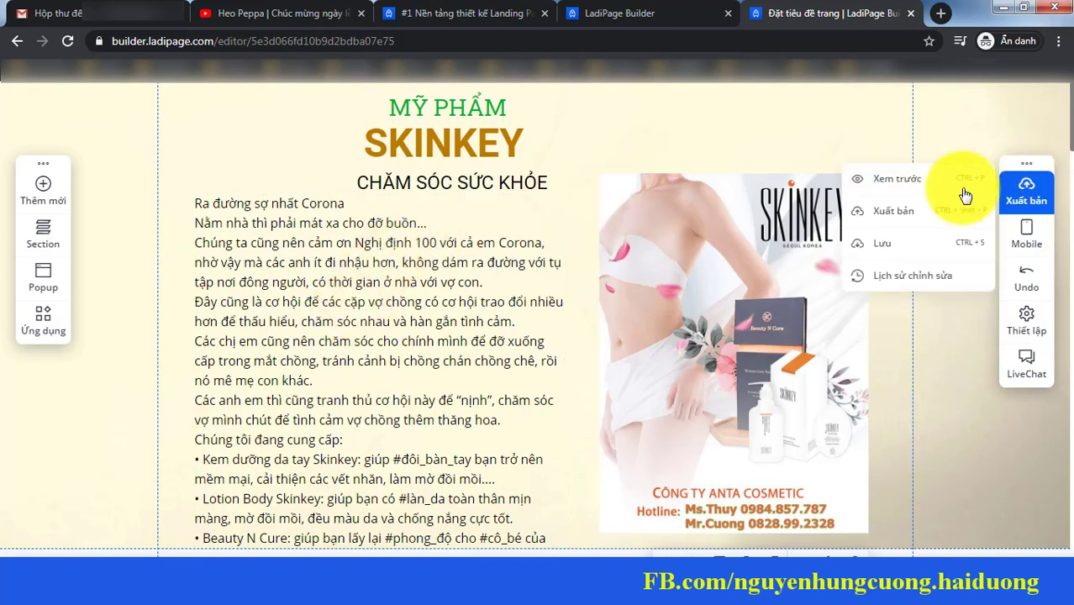
{"action": "left_click", "coordinate": [899, 192]}
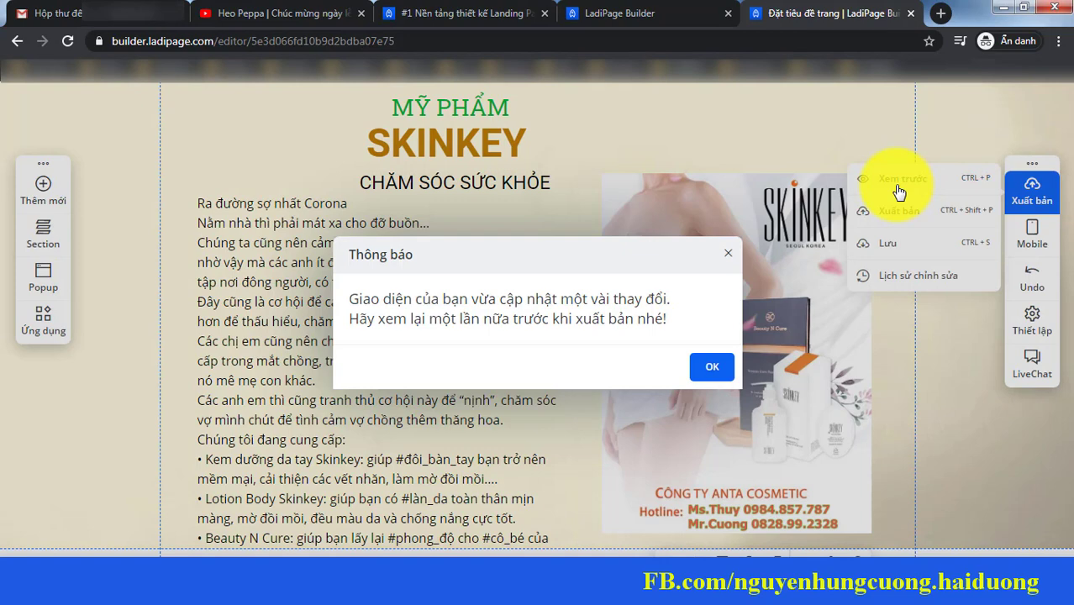
{"action": "left_click", "coordinate": [710, 368]}
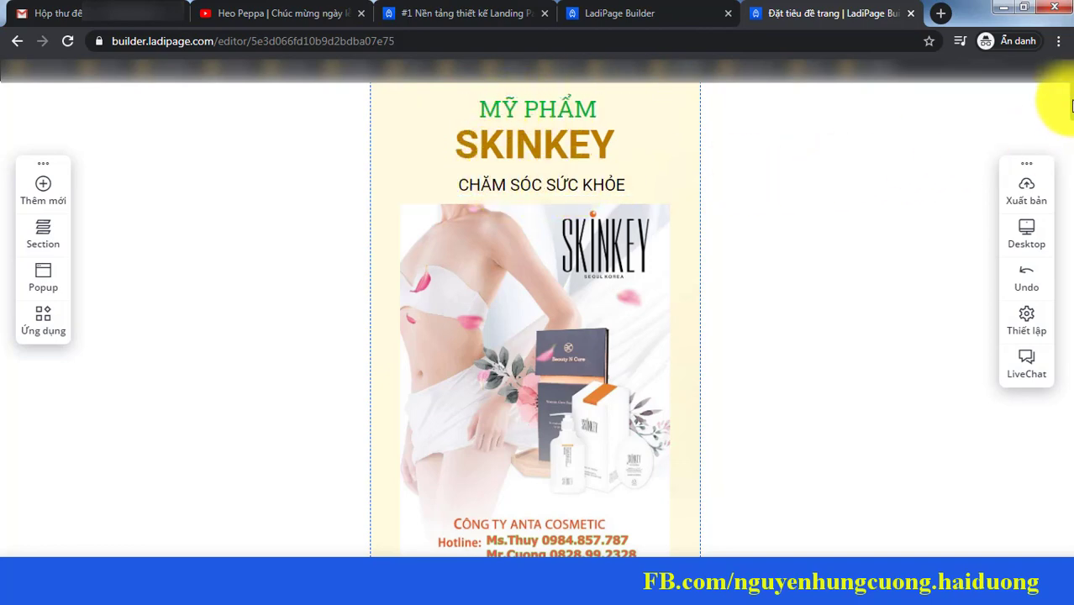
{"action": "left_click_drag", "start_coordinate": [1070, 97], "coordinate": [1055, 180]}
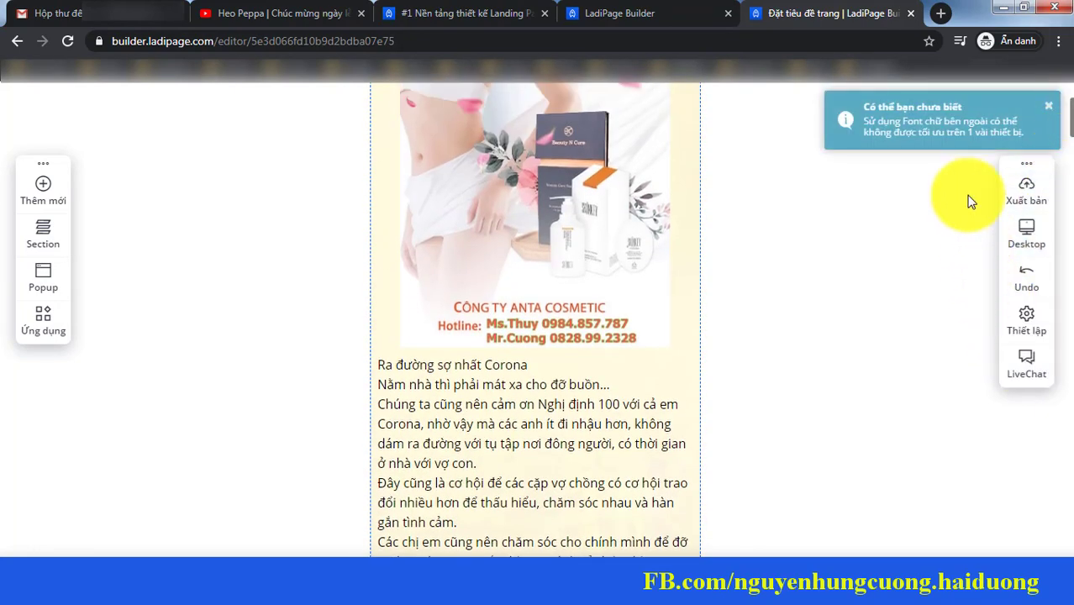
Step: Publish the page past the form storage warning and open its ladi.demopage.me link in a new tab
{"action": "mouse_move", "coordinate": [1017, 202]}
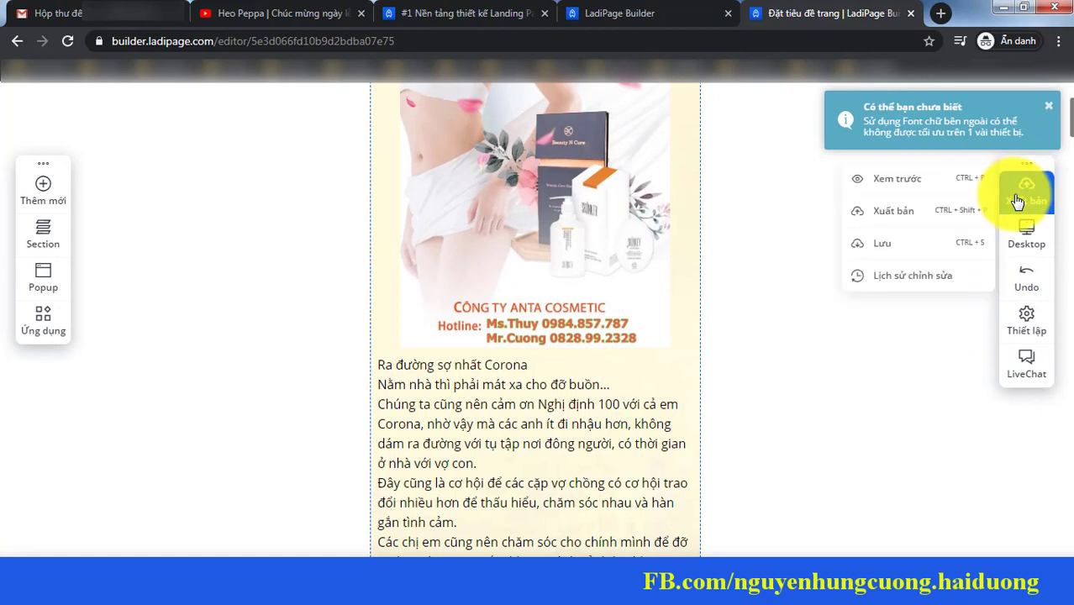
{"action": "left_click", "coordinate": [889, 223]}
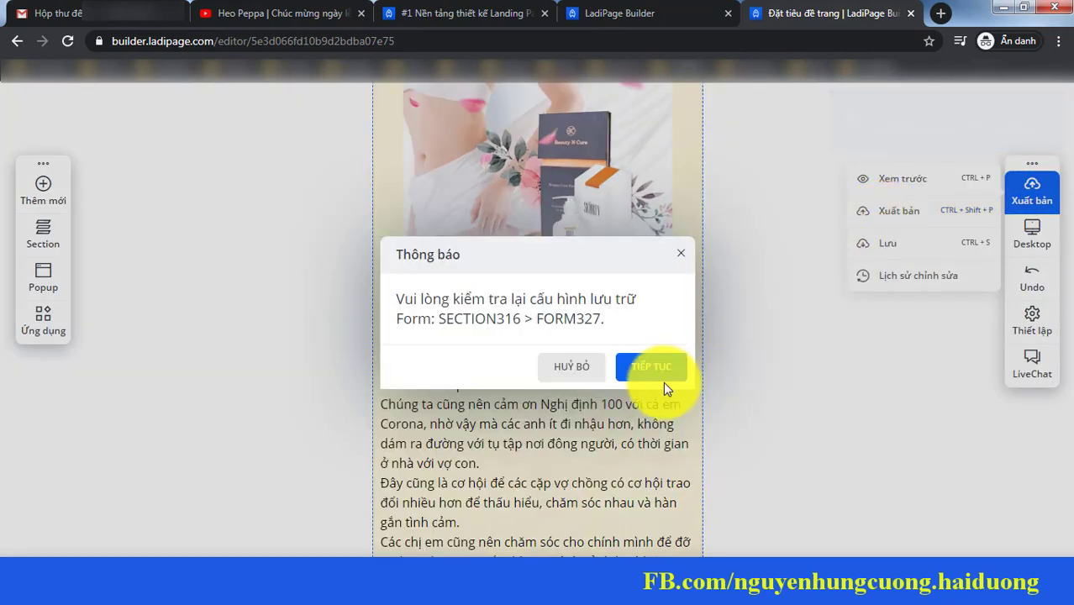
{"action": "left_click", "coordinate": [661, 370]}
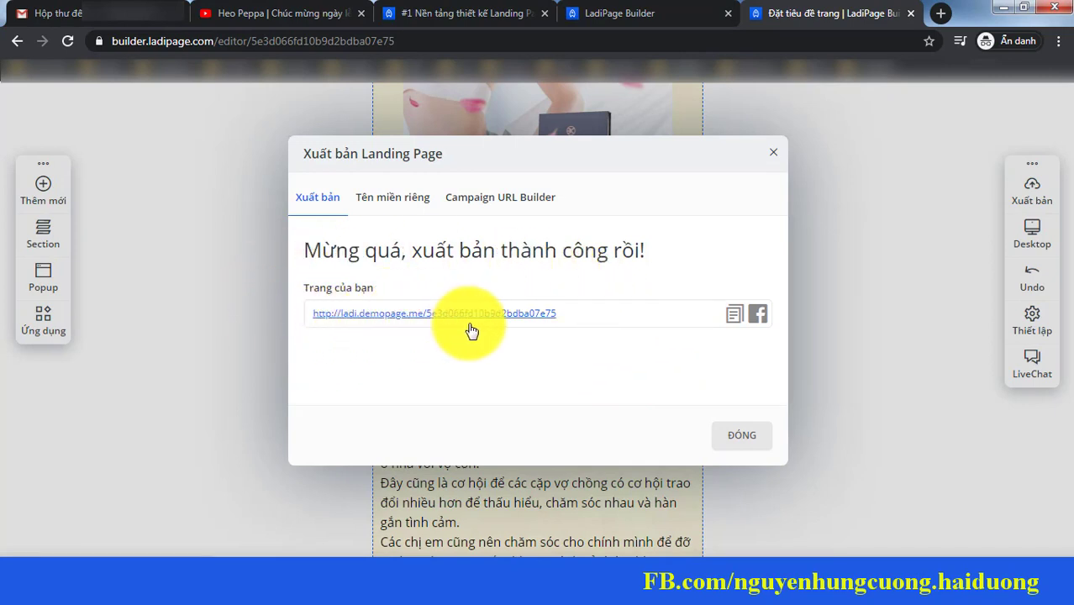
{"action": "right_click", "coordinate": [546, 317]}
{"action": "left_click", "coordinate": [567, 327]}
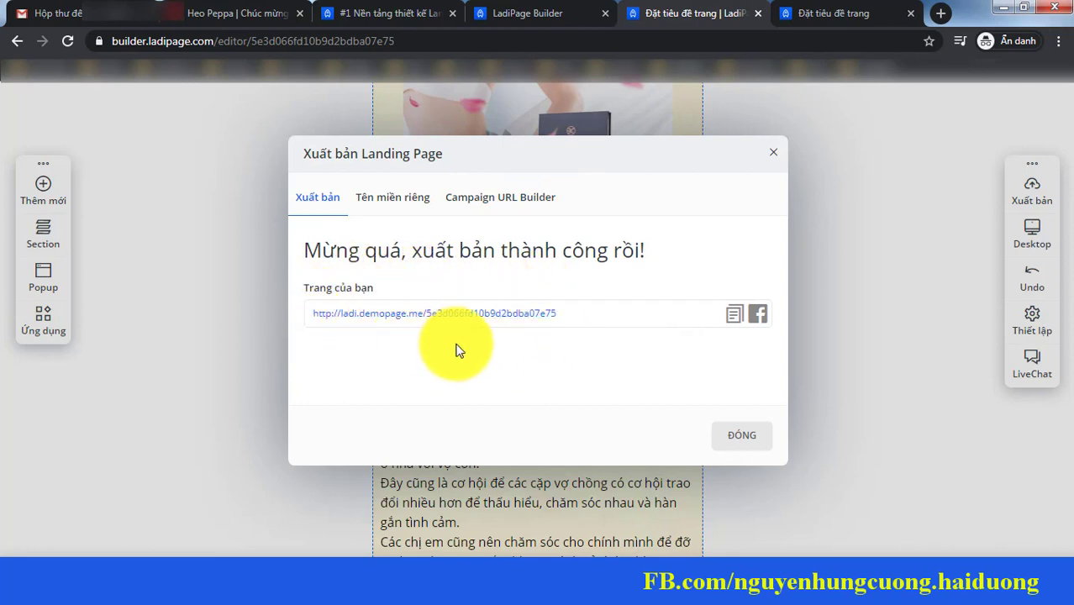
{"action": "left_click", "coordinate": [419, 202]}
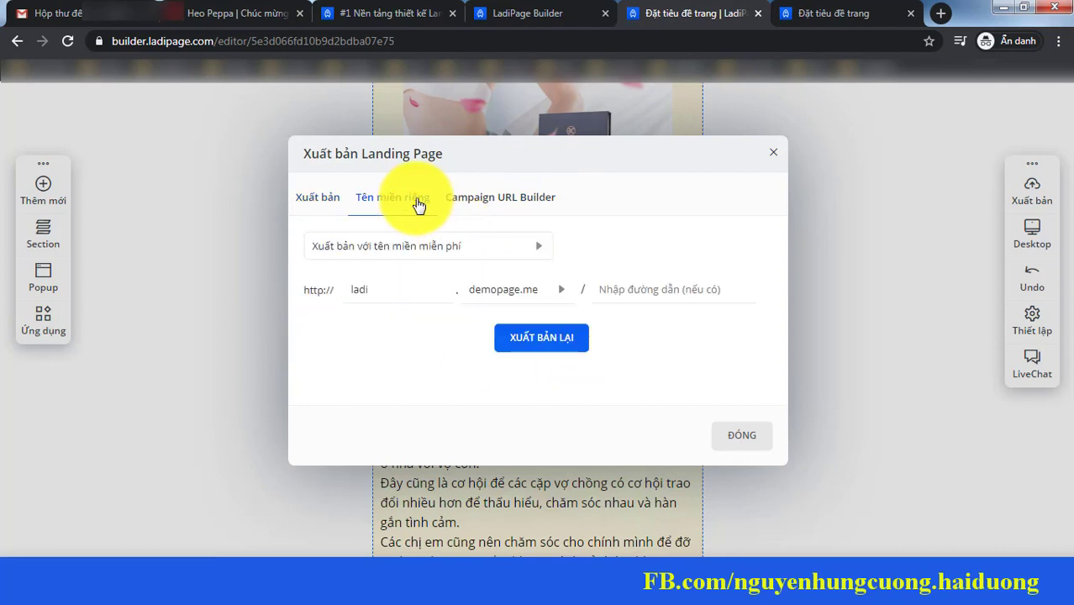
{"action": "left_click", "coordinate": [425, 250]}
{"action": "left_click", "coordinate": [410, 298]}
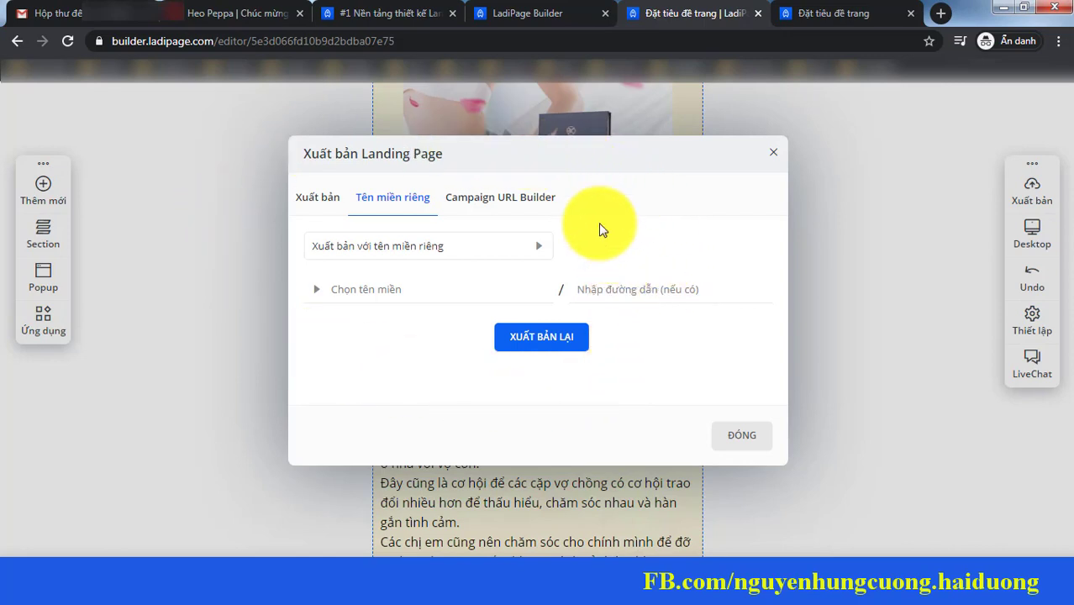
{"action": "left_click", "coordinate": [319, 207]}
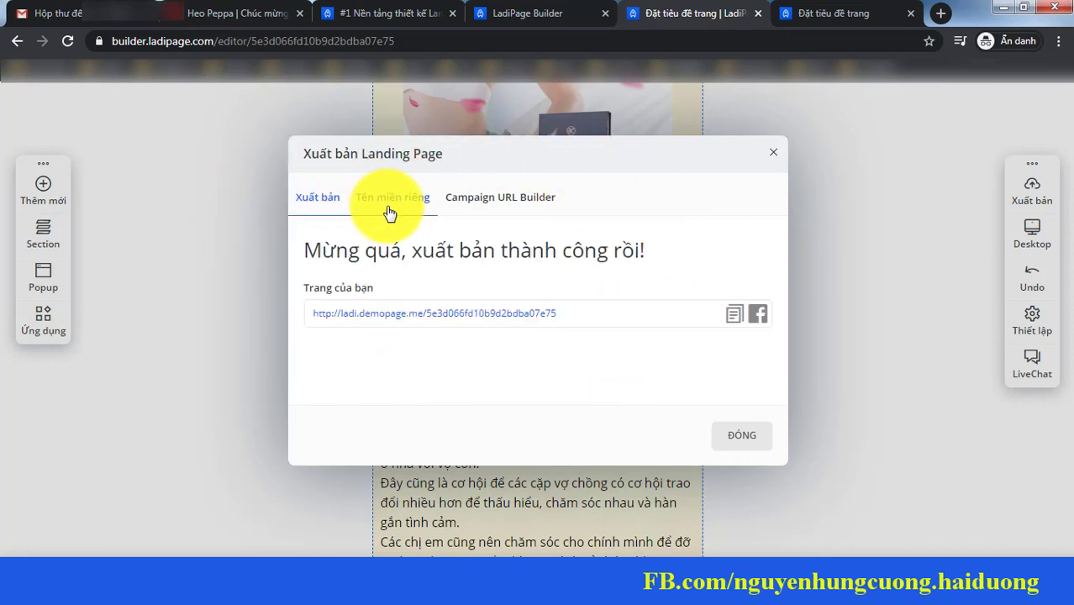
Step: Switch to the live page tab and scroll through its sales copy, poster and photos
{"action": "left_click", "coordinate": [805, 12]}
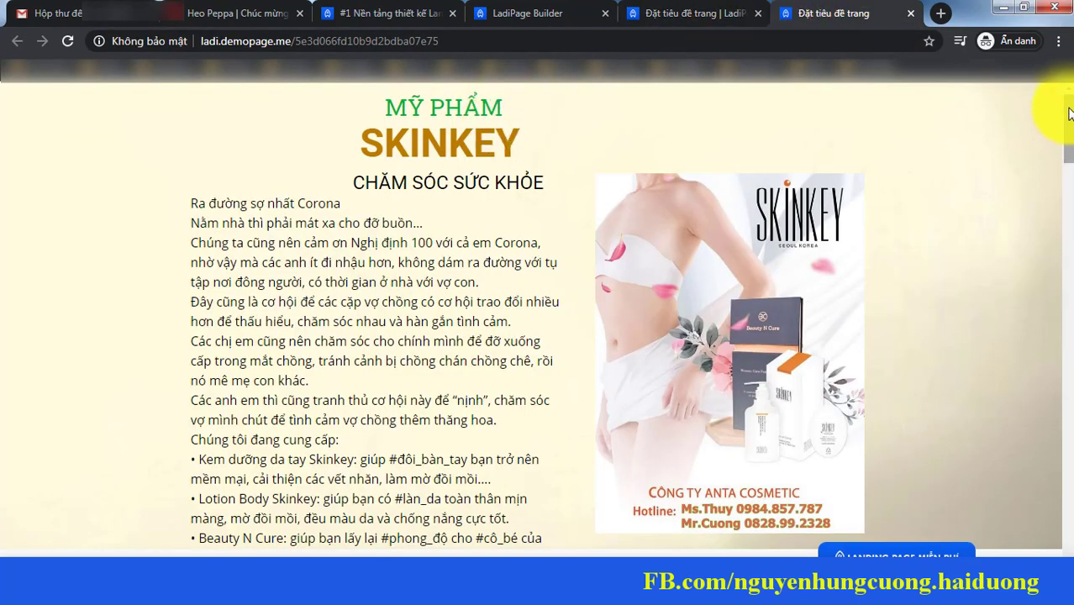
{"action": "scroll", "coordinate": [1070, 112], "scroll_direction": "down", "scroll_amount": 3}
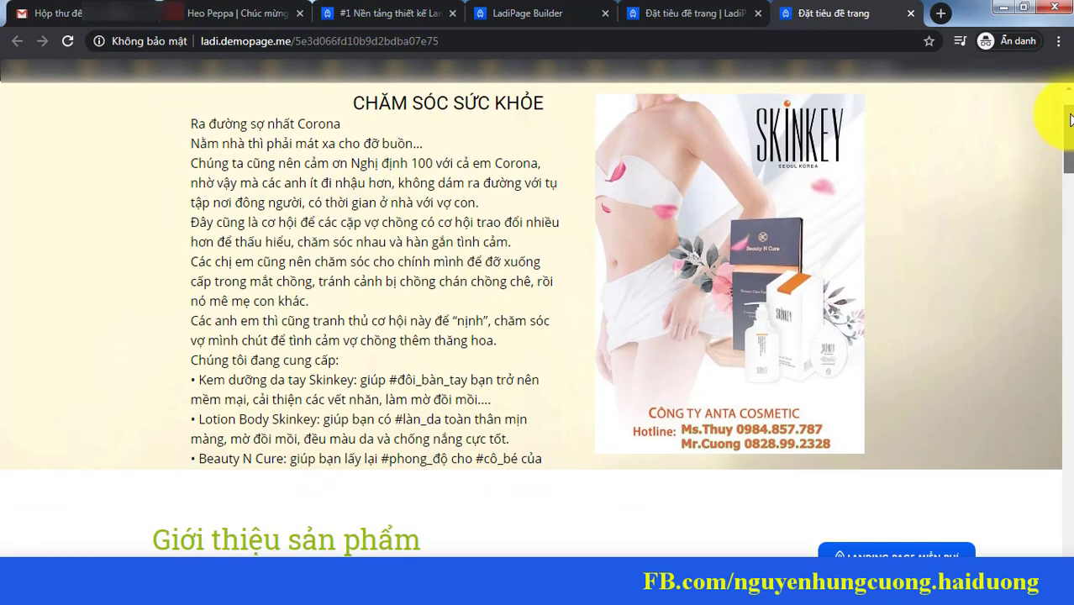
{"action": "scroll", "coordinate": [1057, 107], "scroll_direction": "up", "scroll_amount": 3}
{"action": "scroll", "coordinate": [1068, 108], "scroll_direction": "down", "scroll_amount": 5}
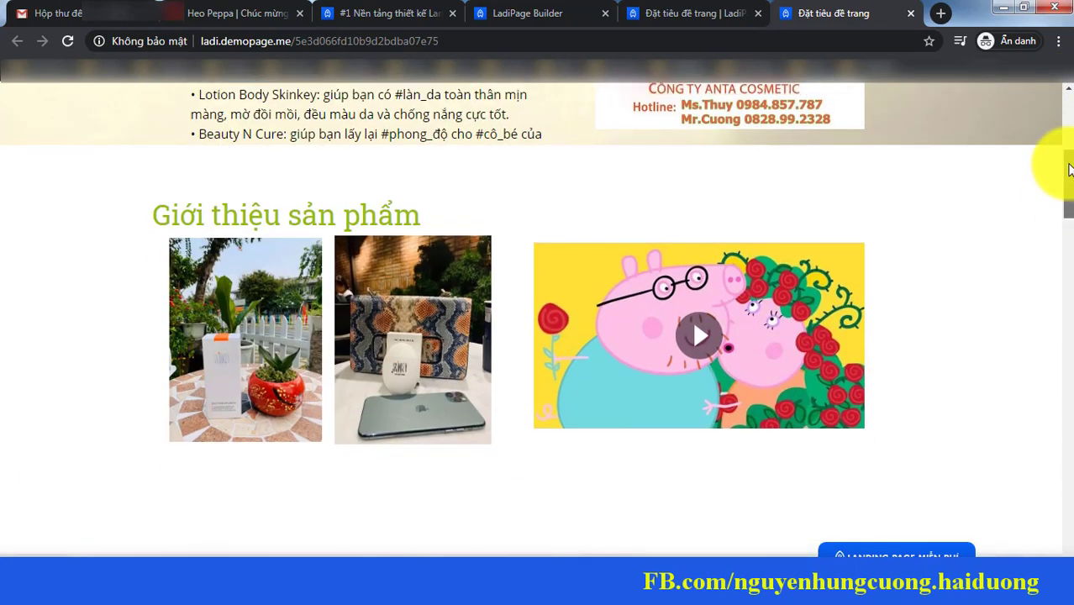
{"action": "scroll", "coordinate": [1061, 176], "scroll_direction": "down", "scroll_amount": 1}
{"action": "scroll", "coordinate": [1066, 180], "scroll_direction": "up", "scroll_amount": 6}
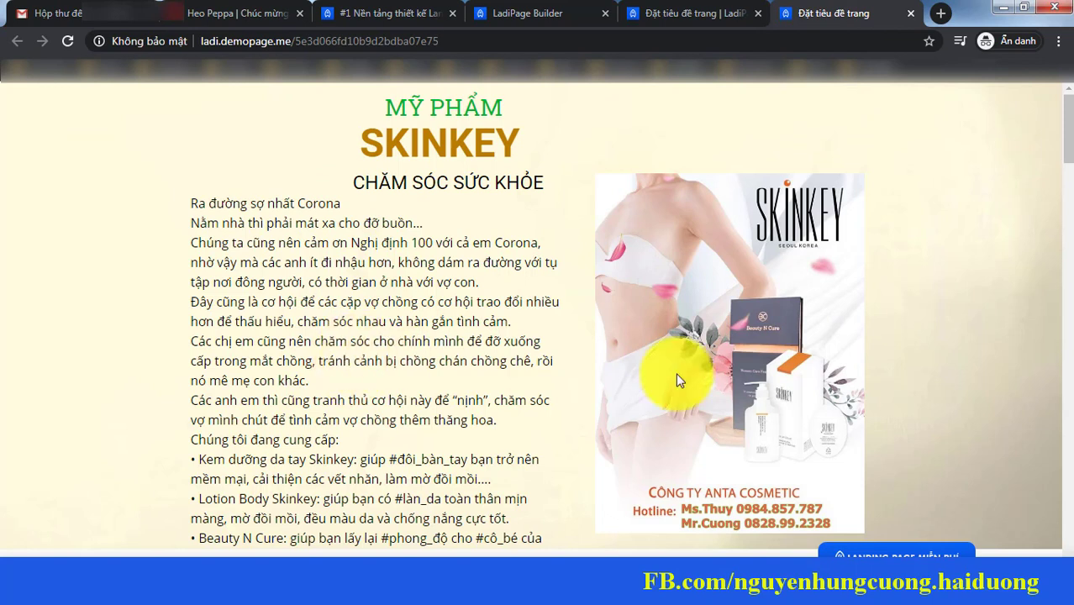
Step: Select the published ladi.demopage.me address, then scroll the live page down and back up
{"action": "left_click", "coordinate": [446, 42]}
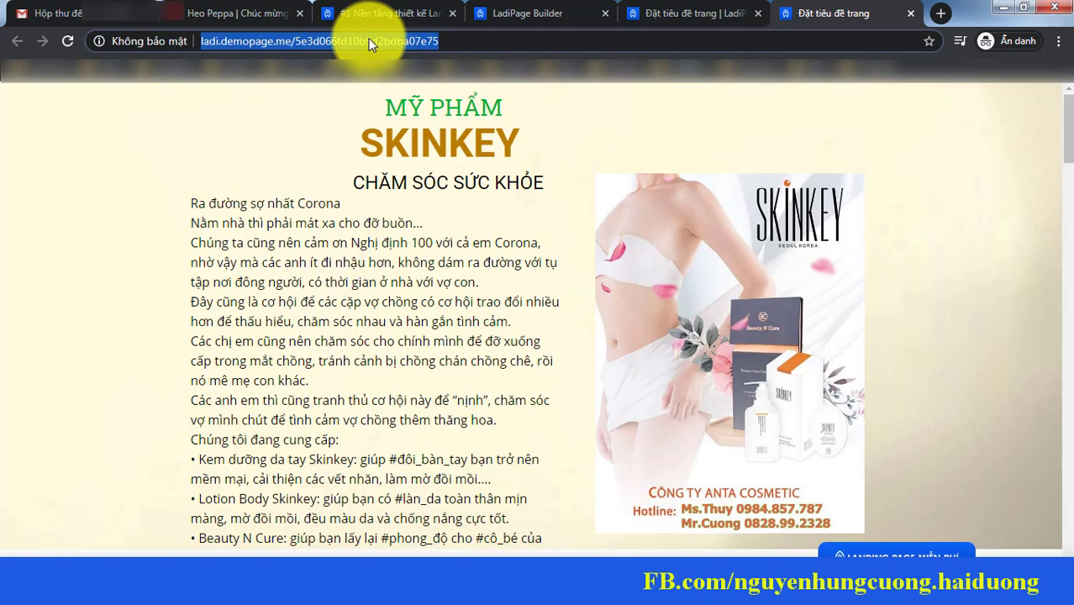
{"action": "left_click", "coordinate": [1070, 111]}
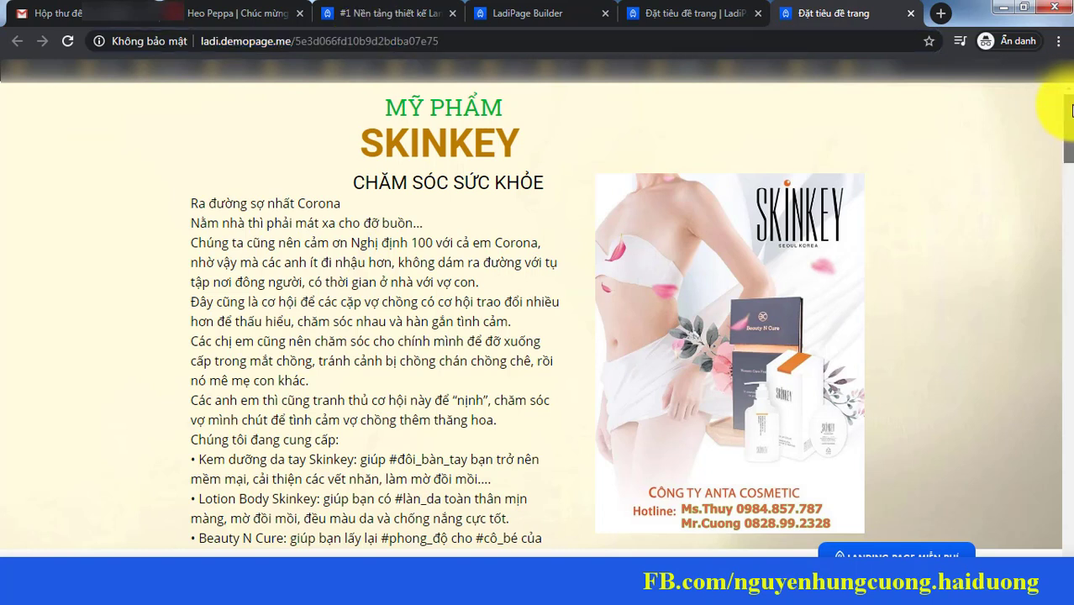
{"action": "scroll", "coordinate": [1069, 193], "scroll_direction": "down", "scroll_amount": 5}
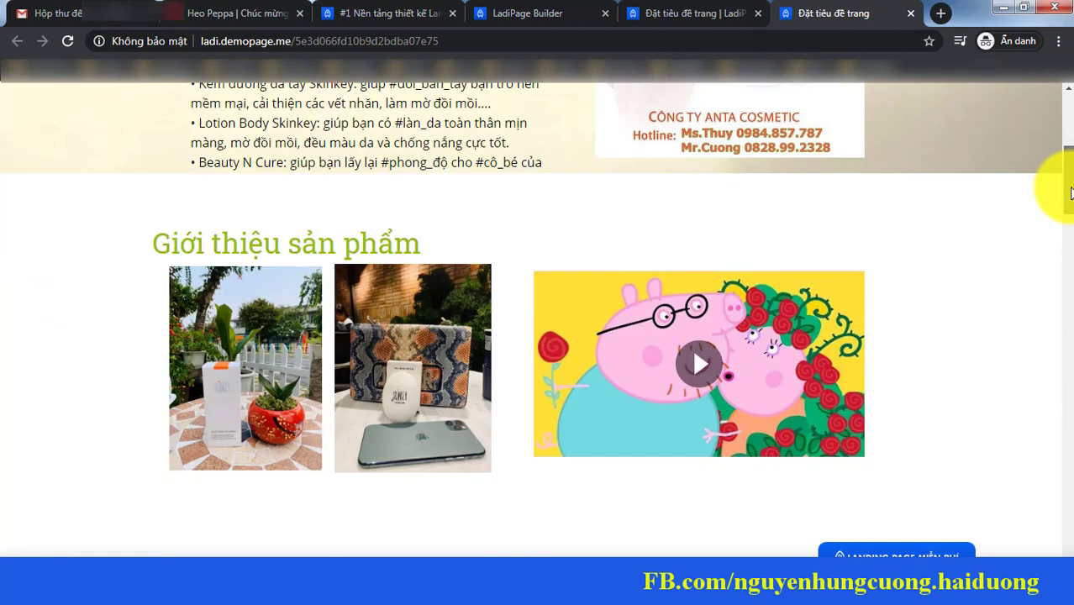
{"action": "left_click_drag", "start_coordinate": [1070, 193], "coordinate": [1069, 227]}
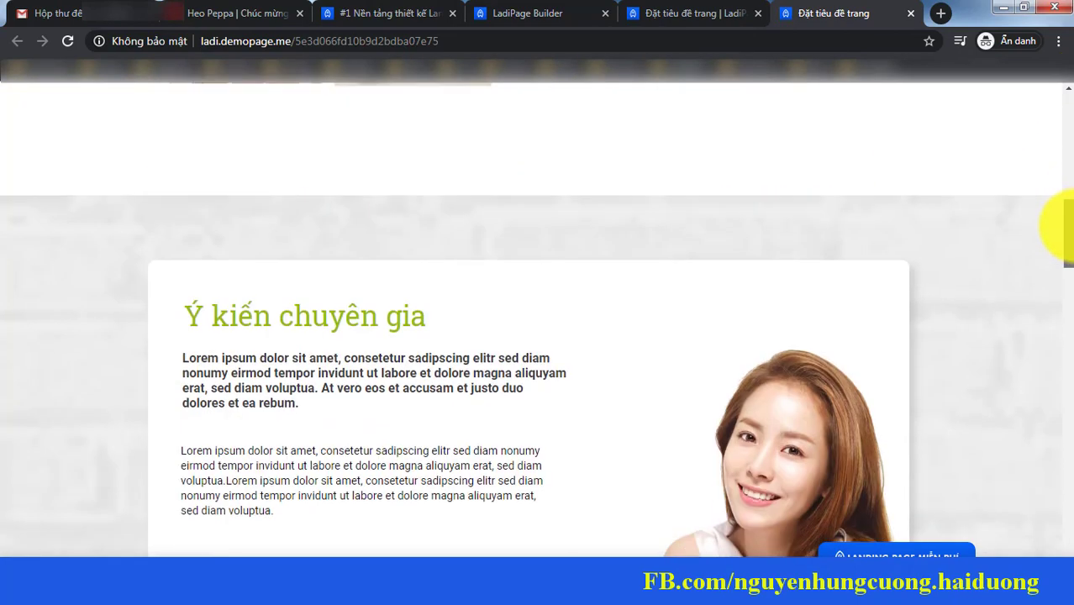
{"action": "scroll", "coordinate": [1051, 194], "scroll_direction": "up", "scroll_amount": 5}
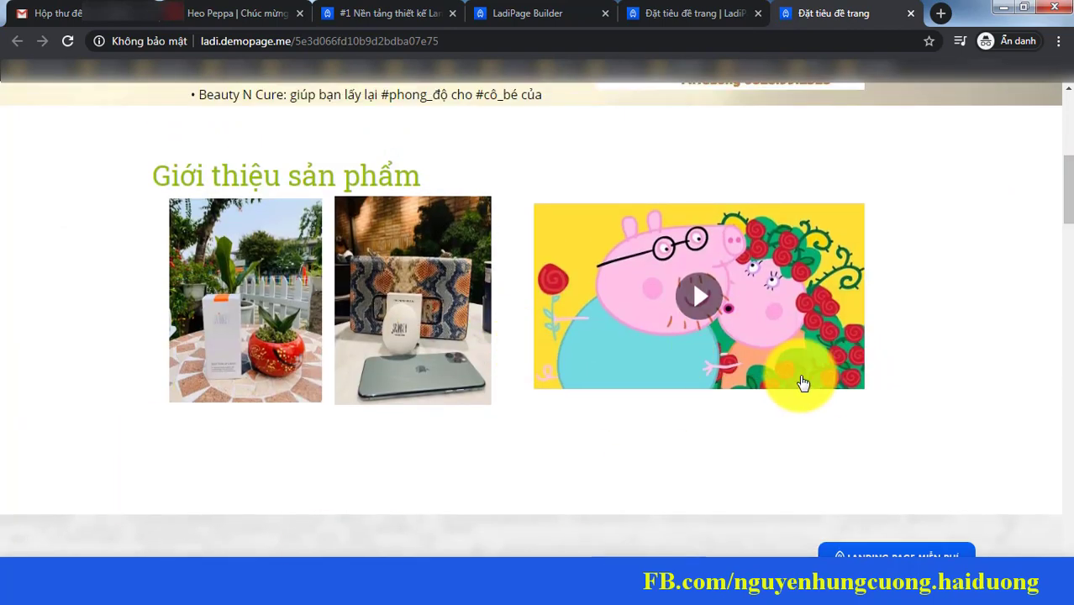
{"action": "scroll", "coordinate": [1050, 193], "scroll_direction": "up", "scroll_amount": 5}
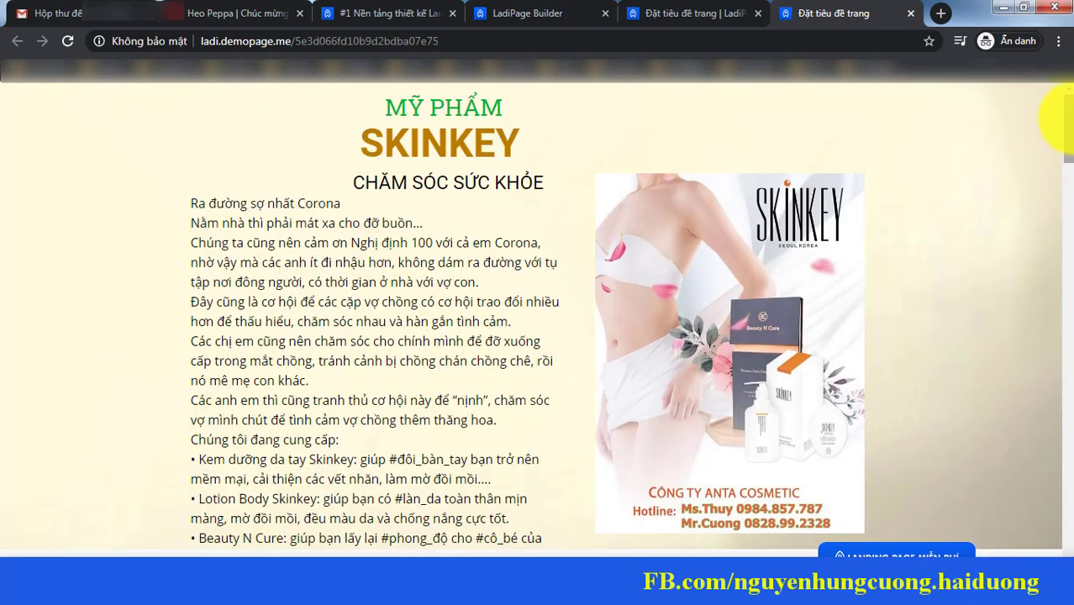